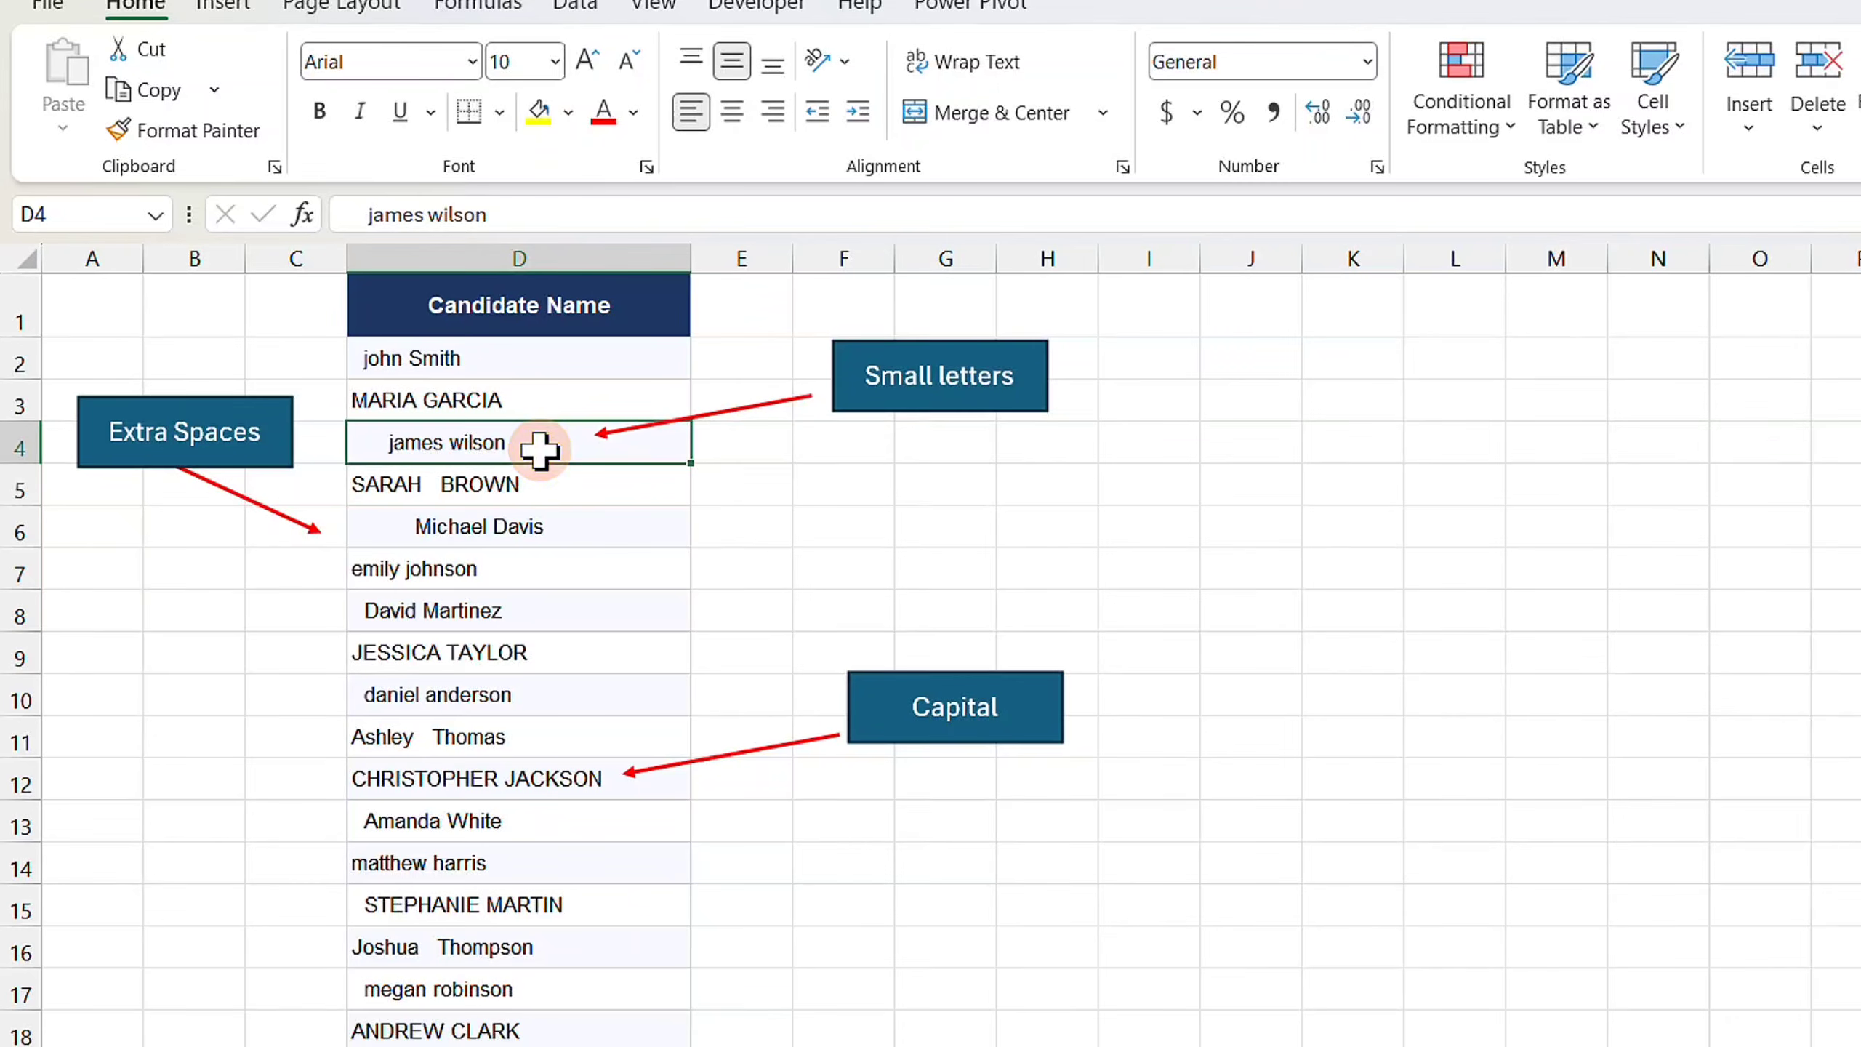
- Switch to Sheet2 and enter =TRIM(D2) in cell E2 beside the first candidate name
left_click(395, 528)
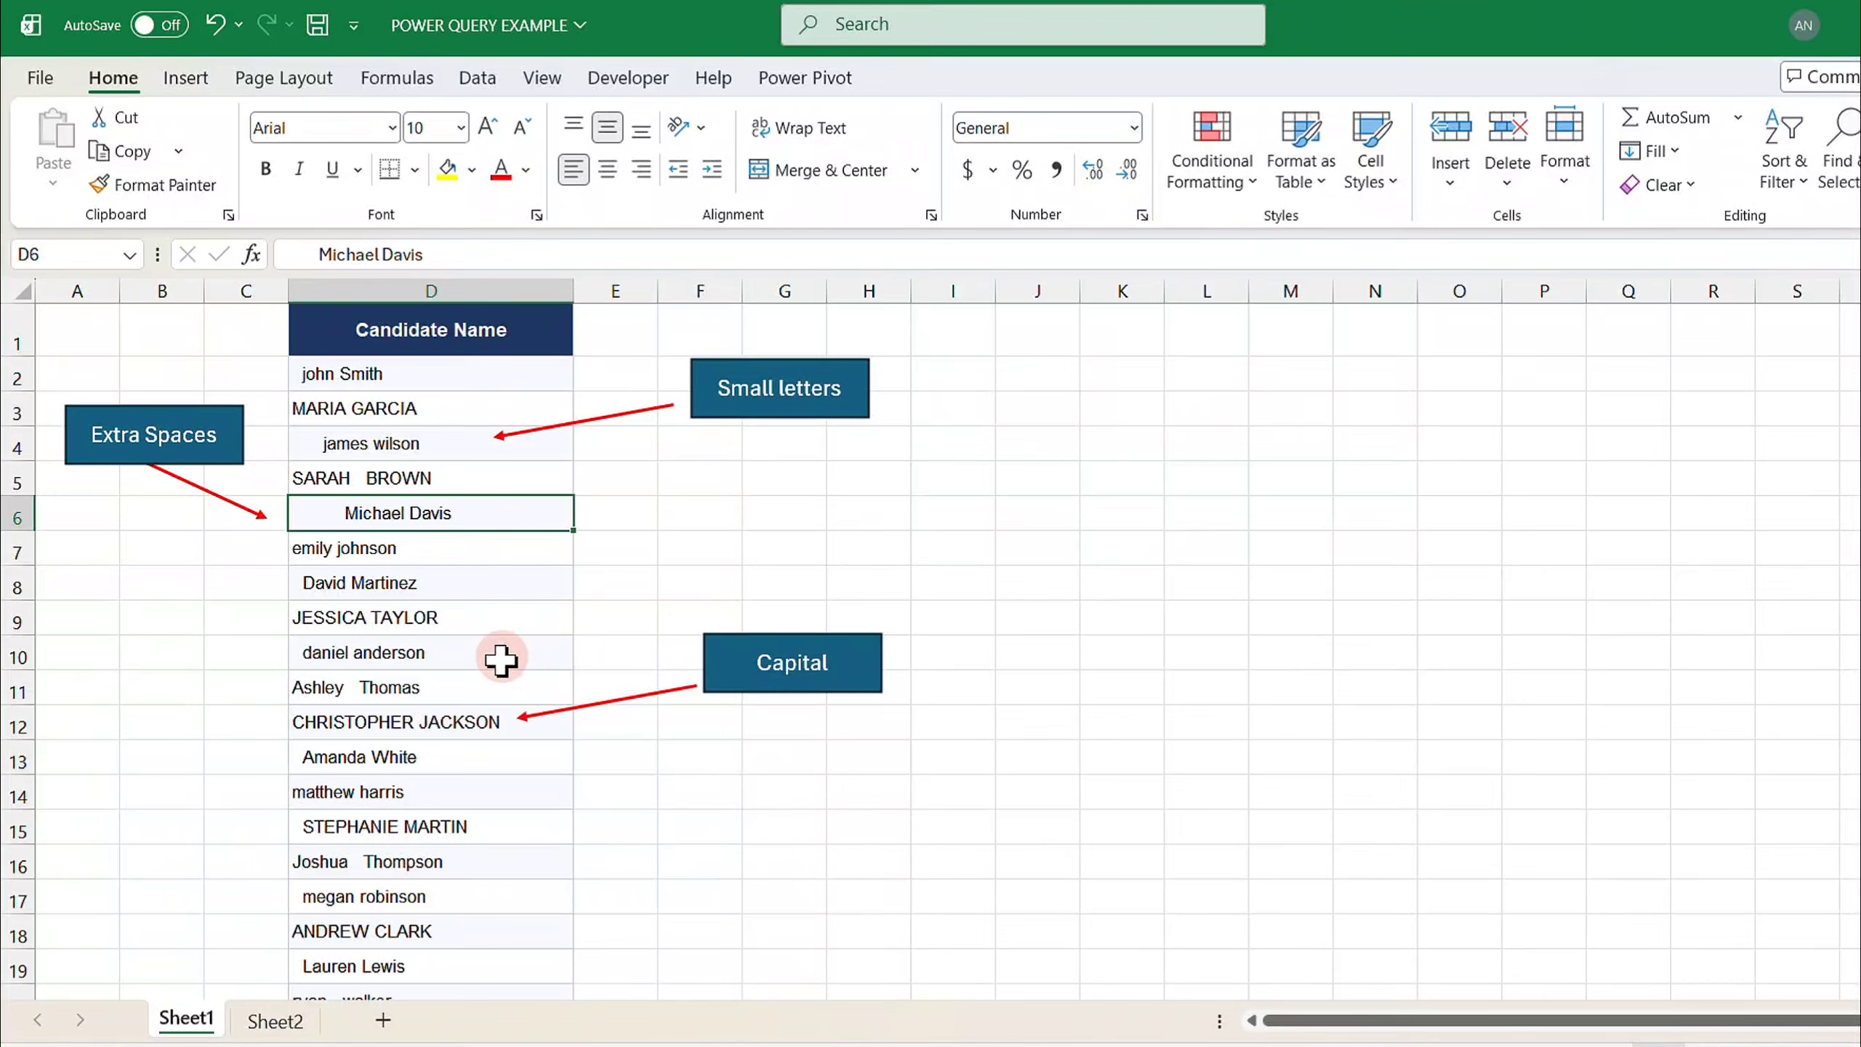
left_click(275, 1020)
left_click(187, 1021)
left_click(284, 1021)
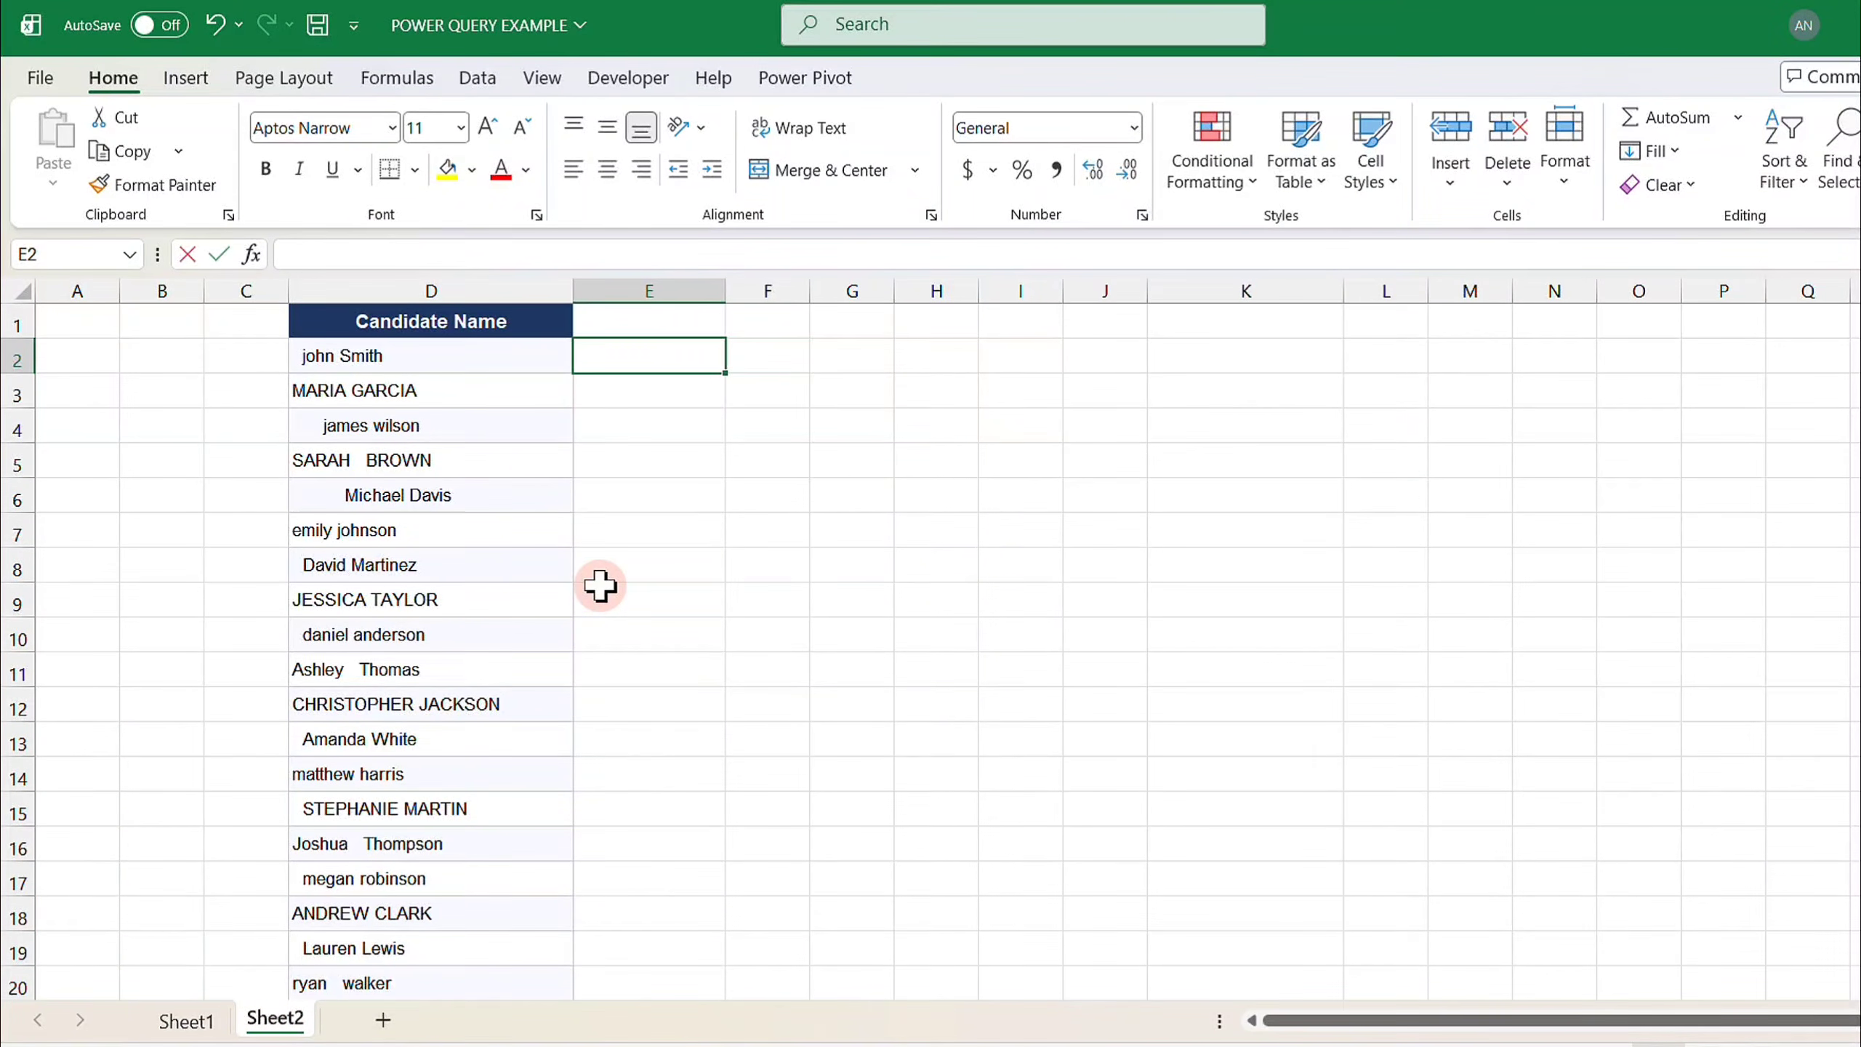
type("=")
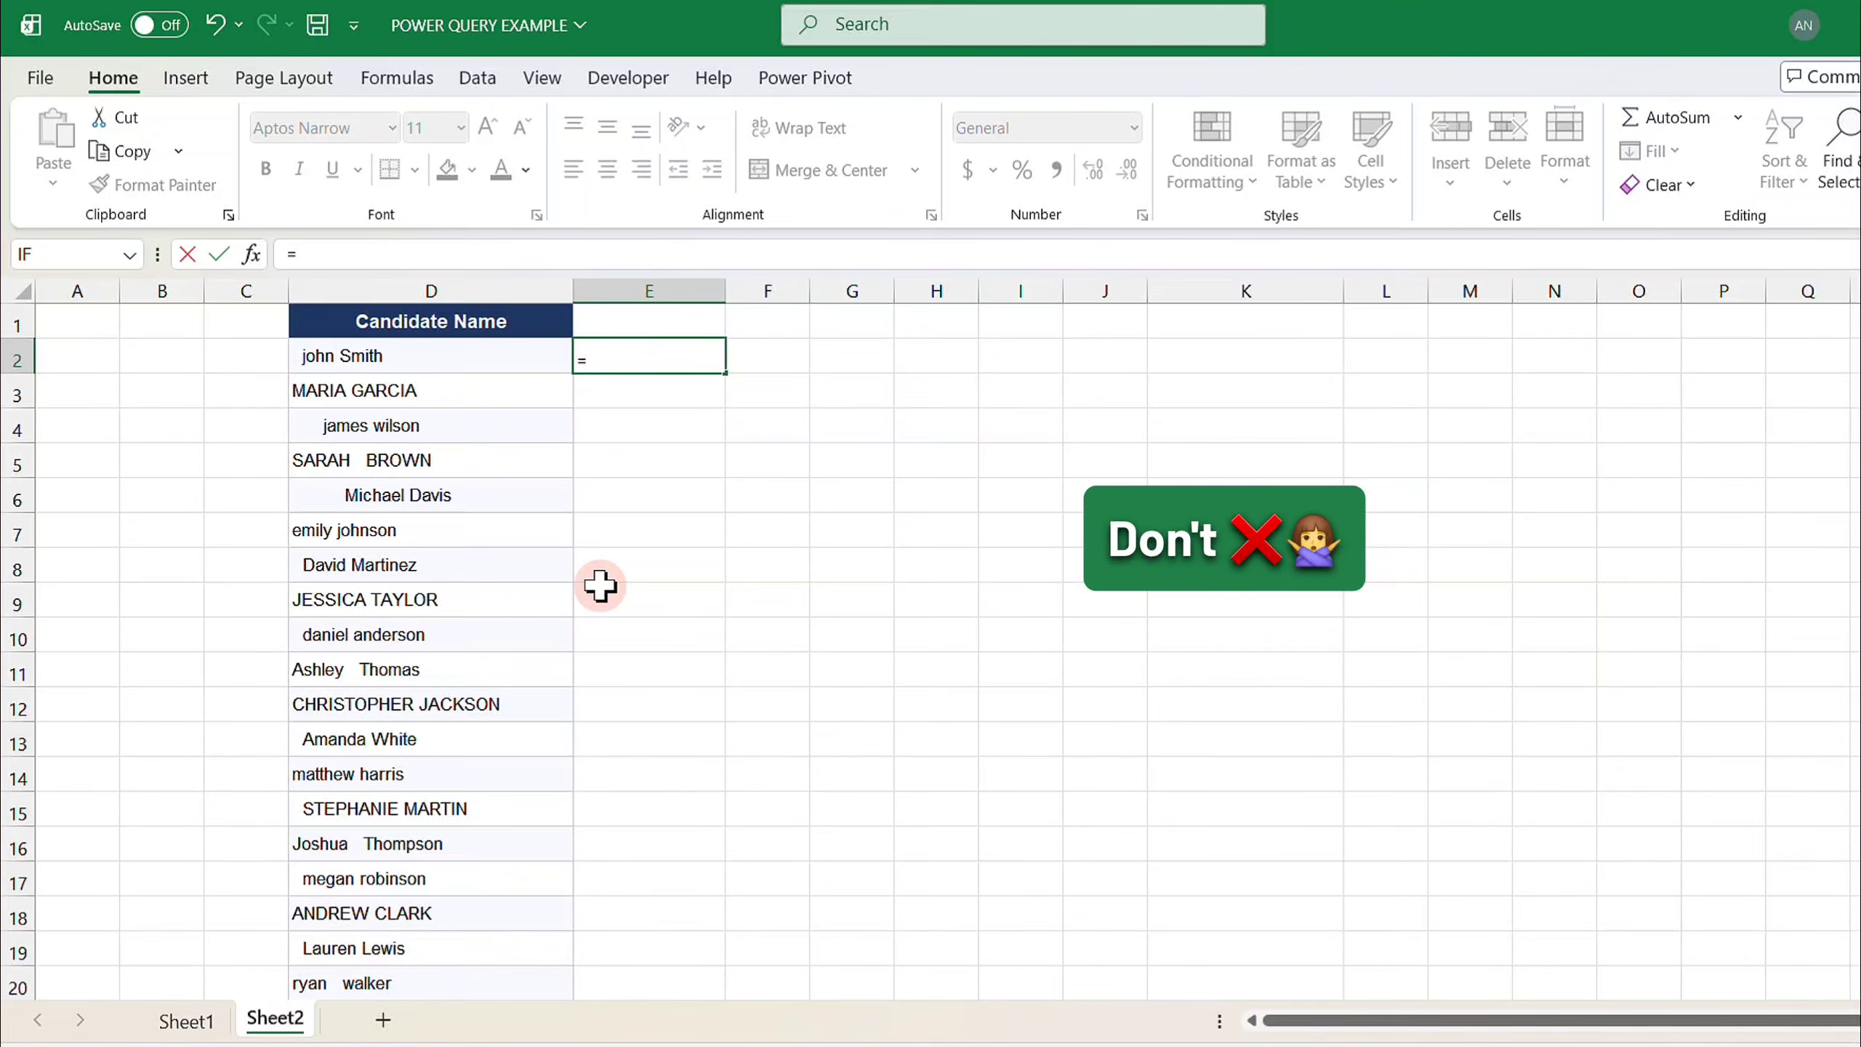
type("TRIM(")
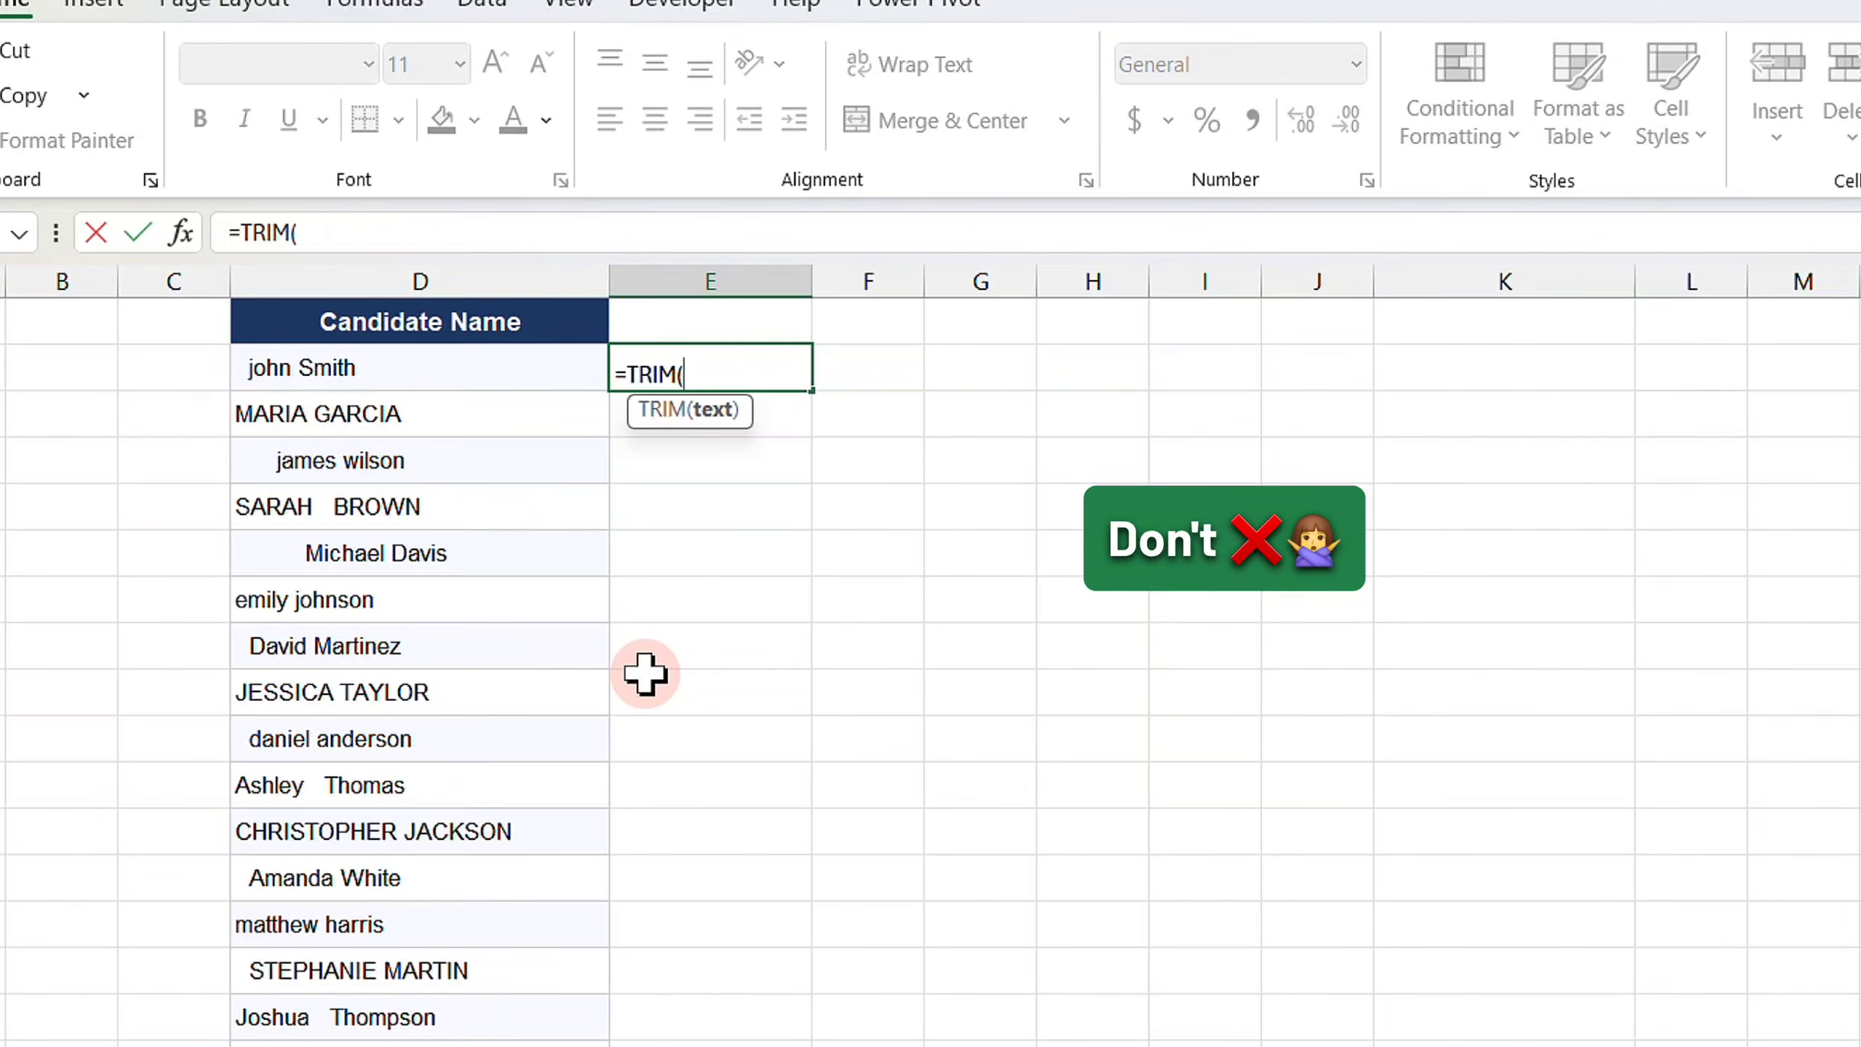
type("D2")
key("Return")
key("Up")
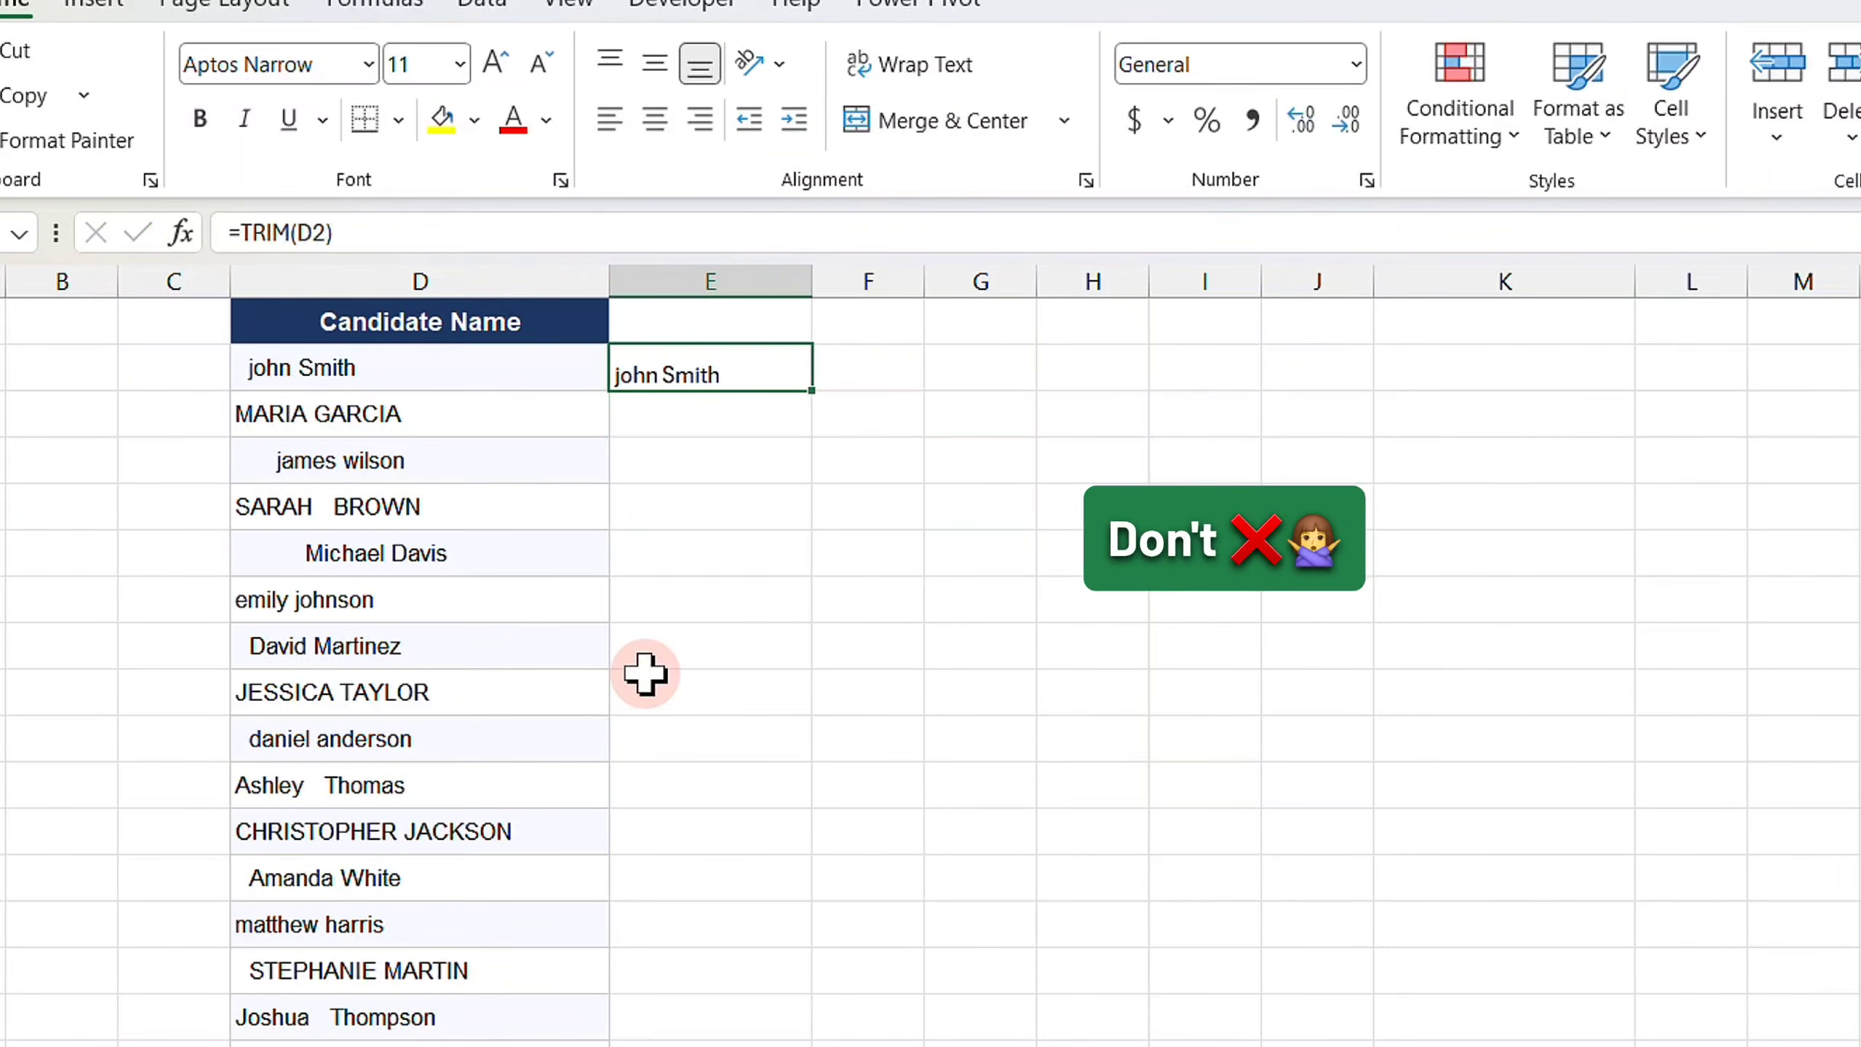
- Enter =PROPER(E2) in cell F2 to capitalize the trimmed name
key("Right")
type("=")
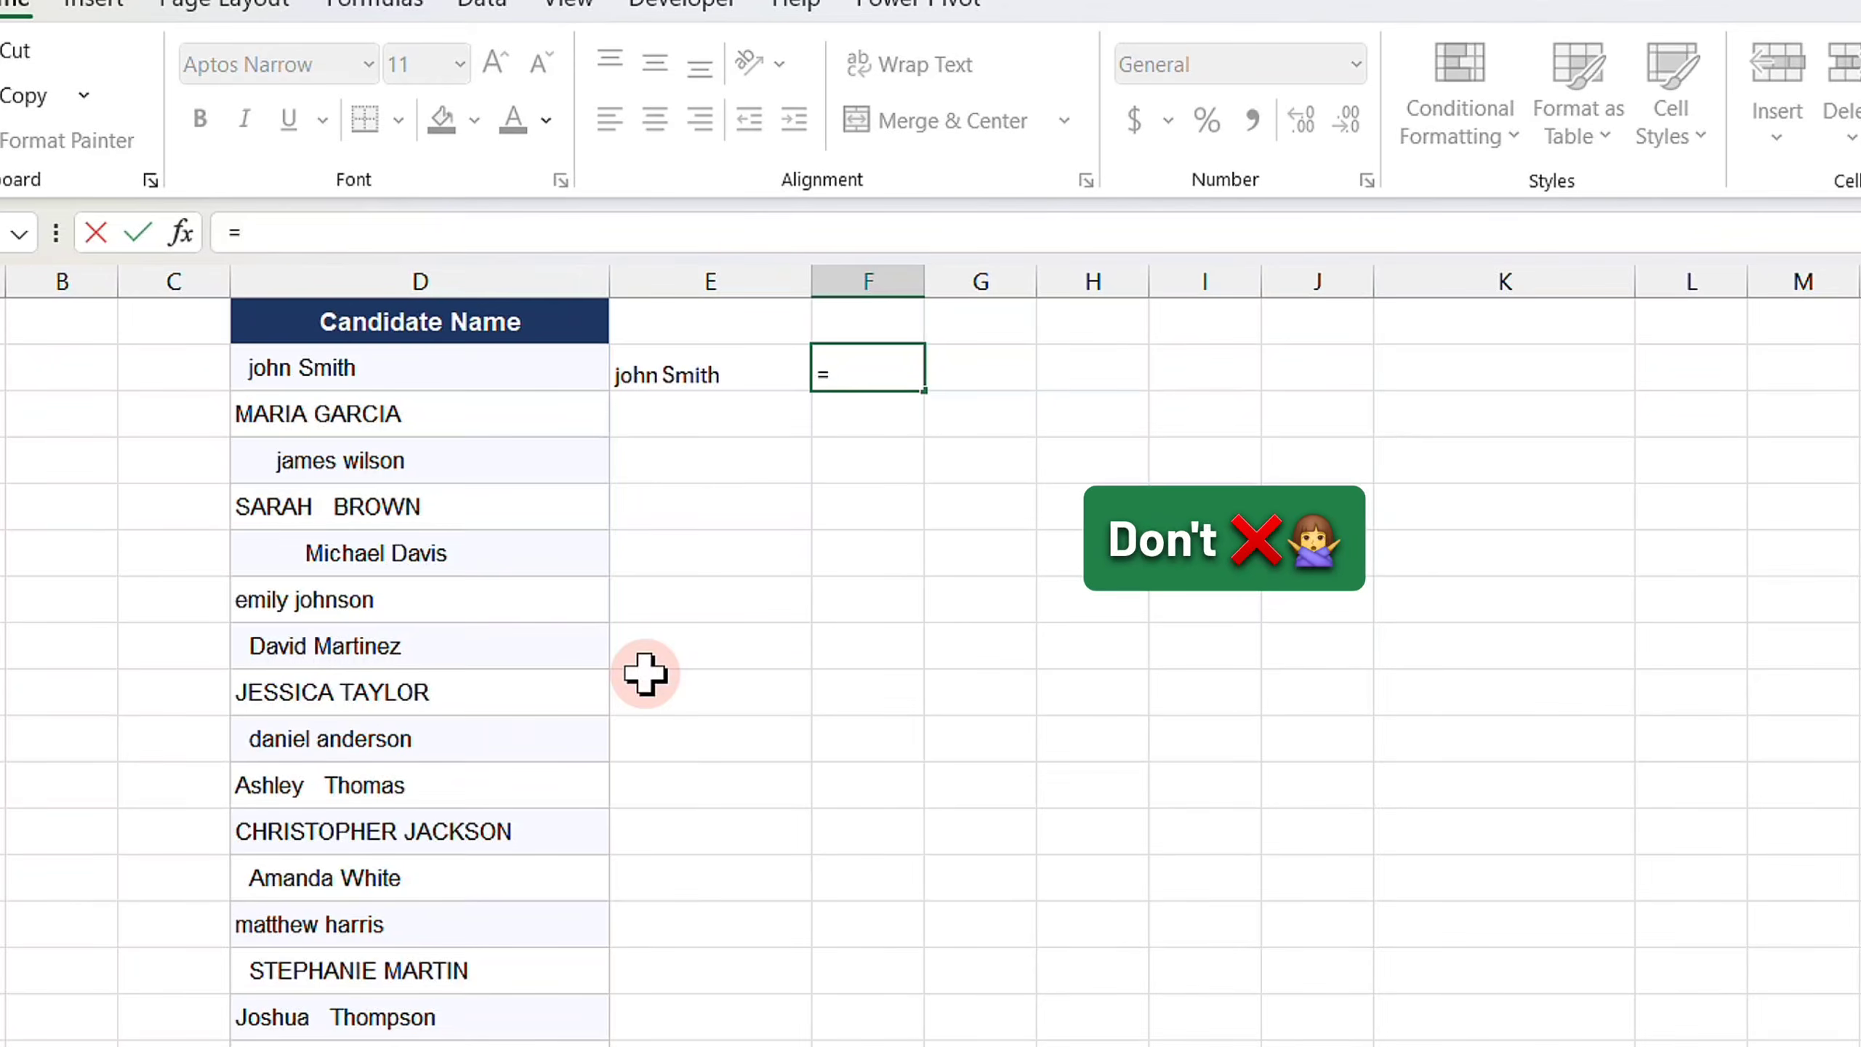
type("PROP")
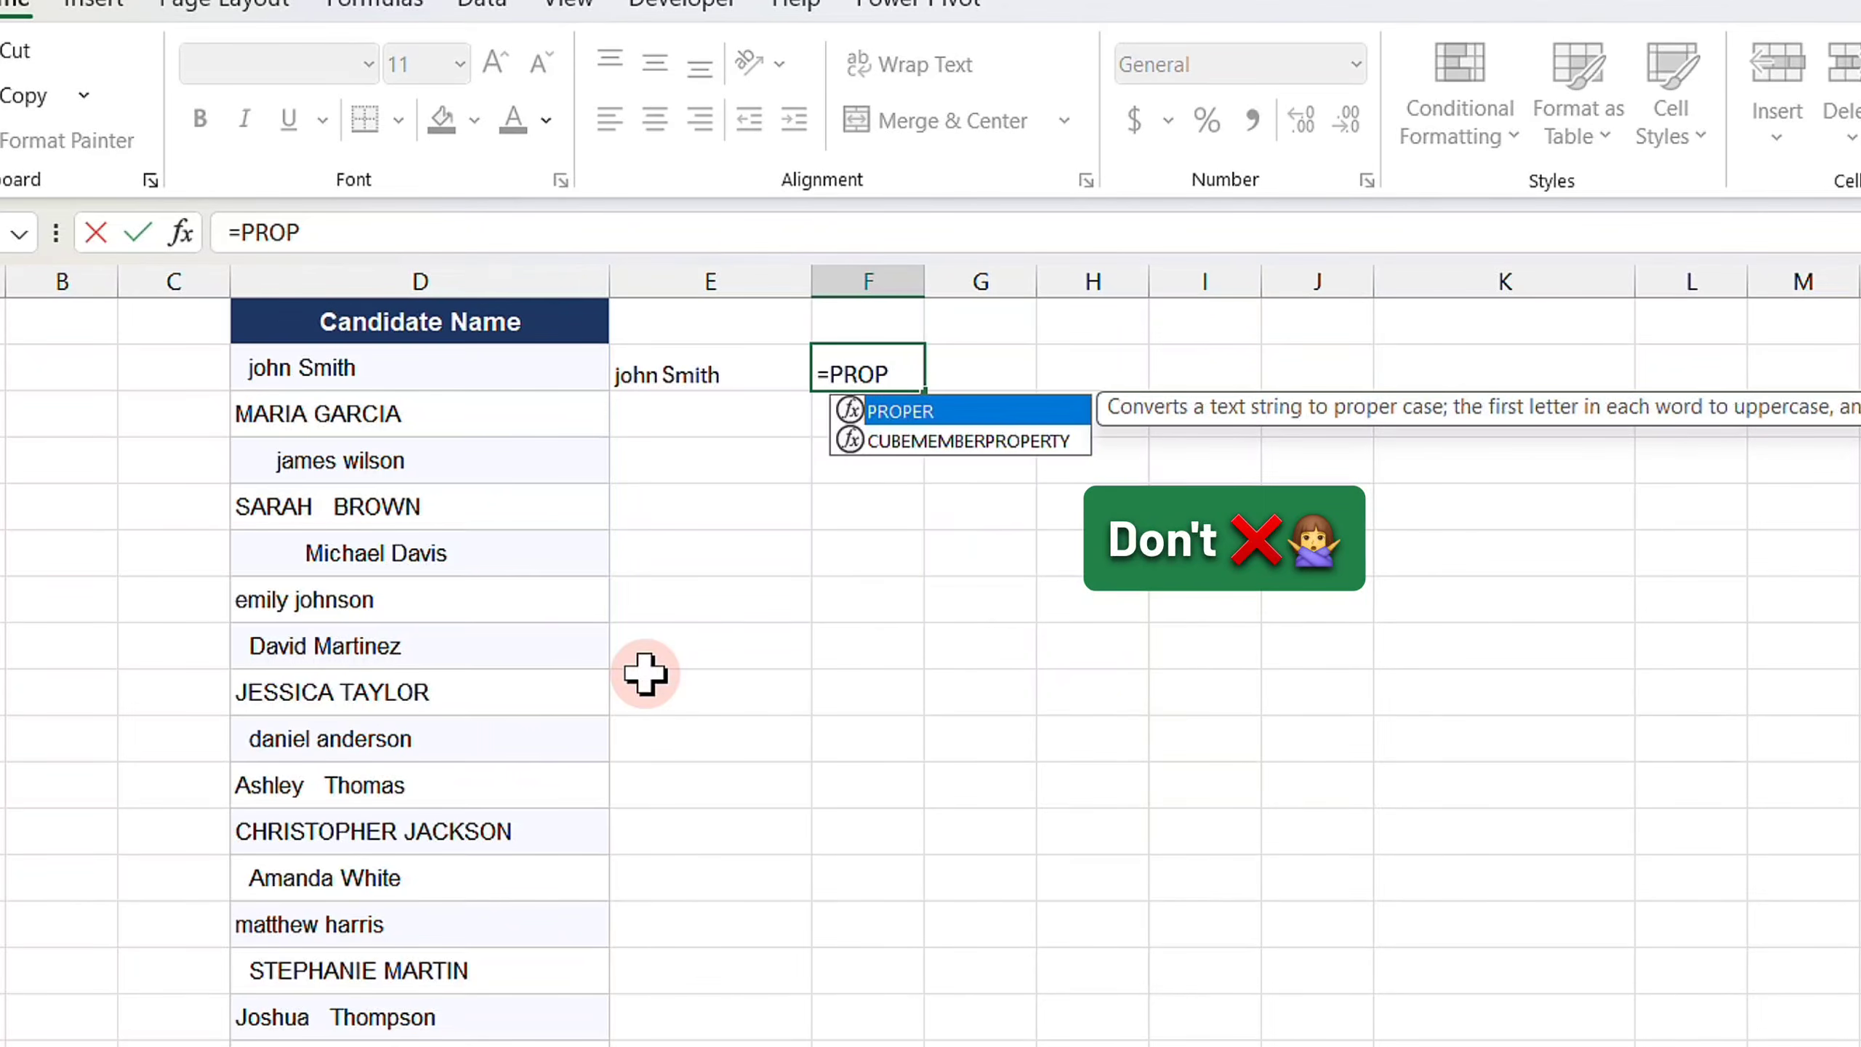
key("Tab")
type("E2")
key("Return")
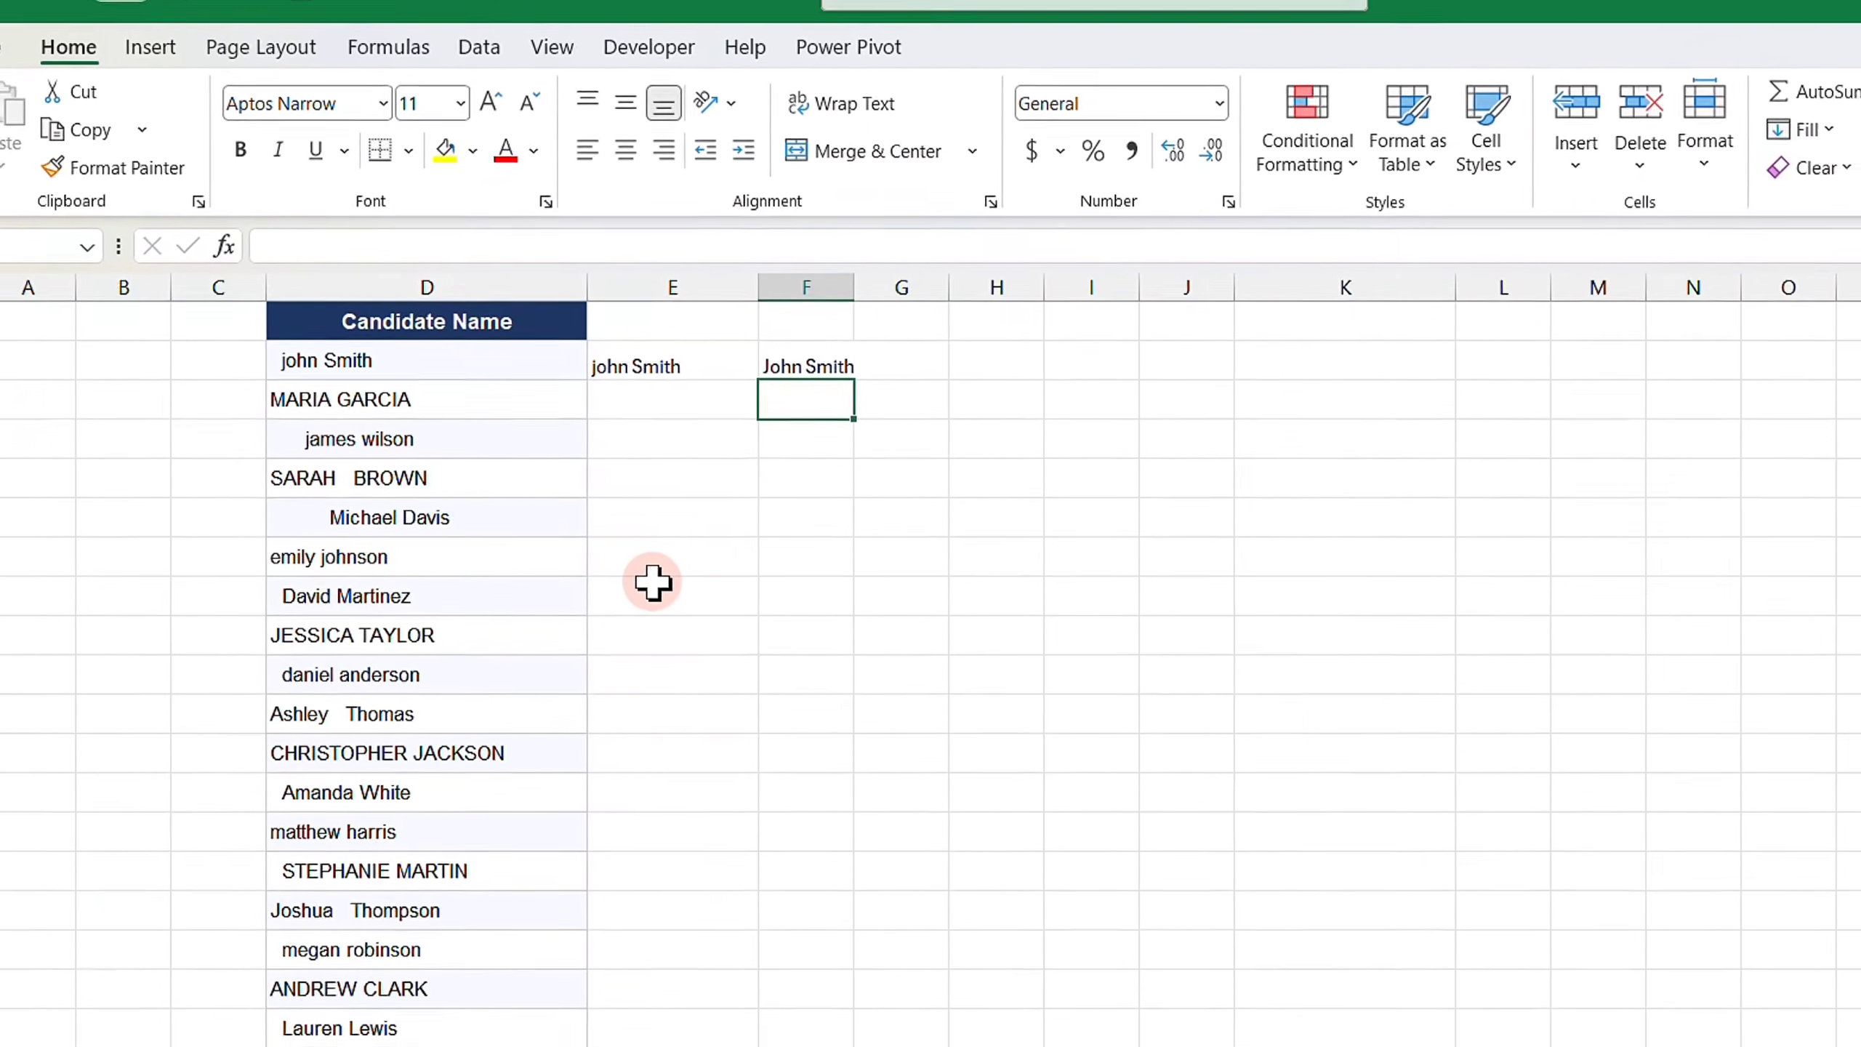
- Enter the combined formula =PROPER(TRIM(D2)) in cell E2
type("=")
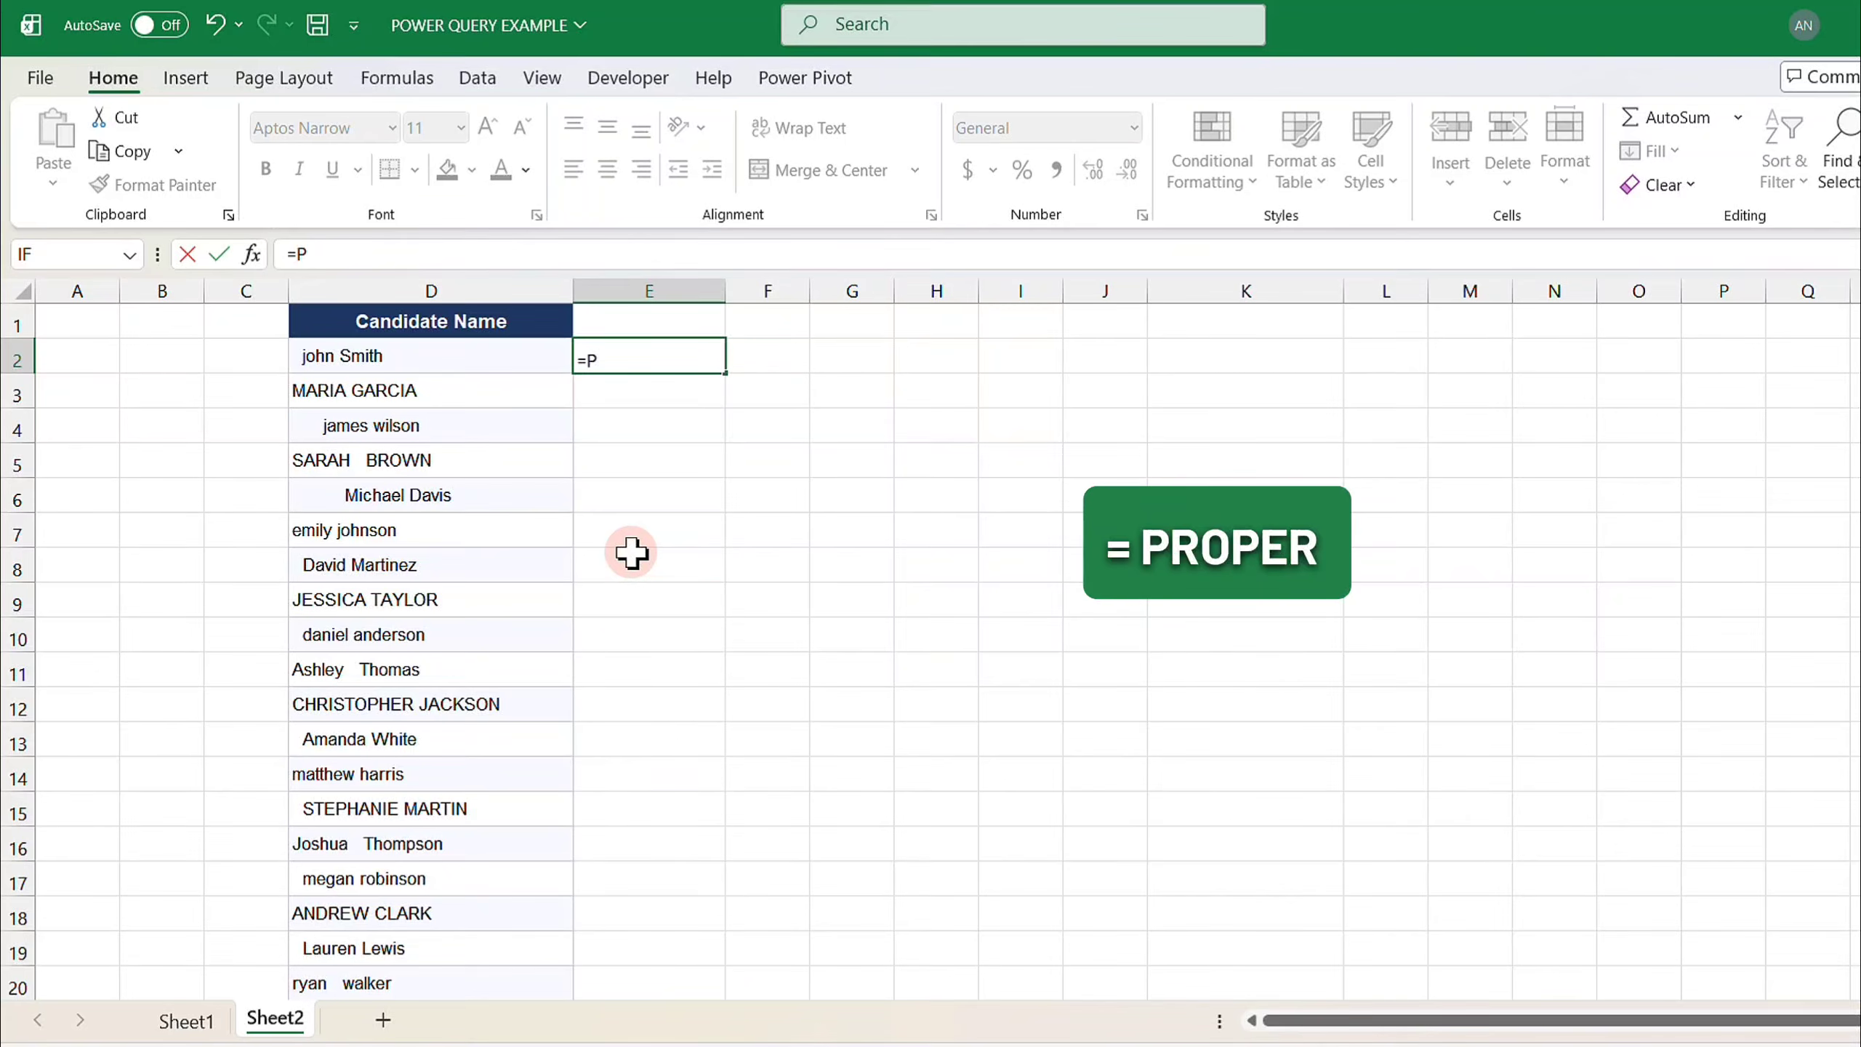
type("PROPER(")
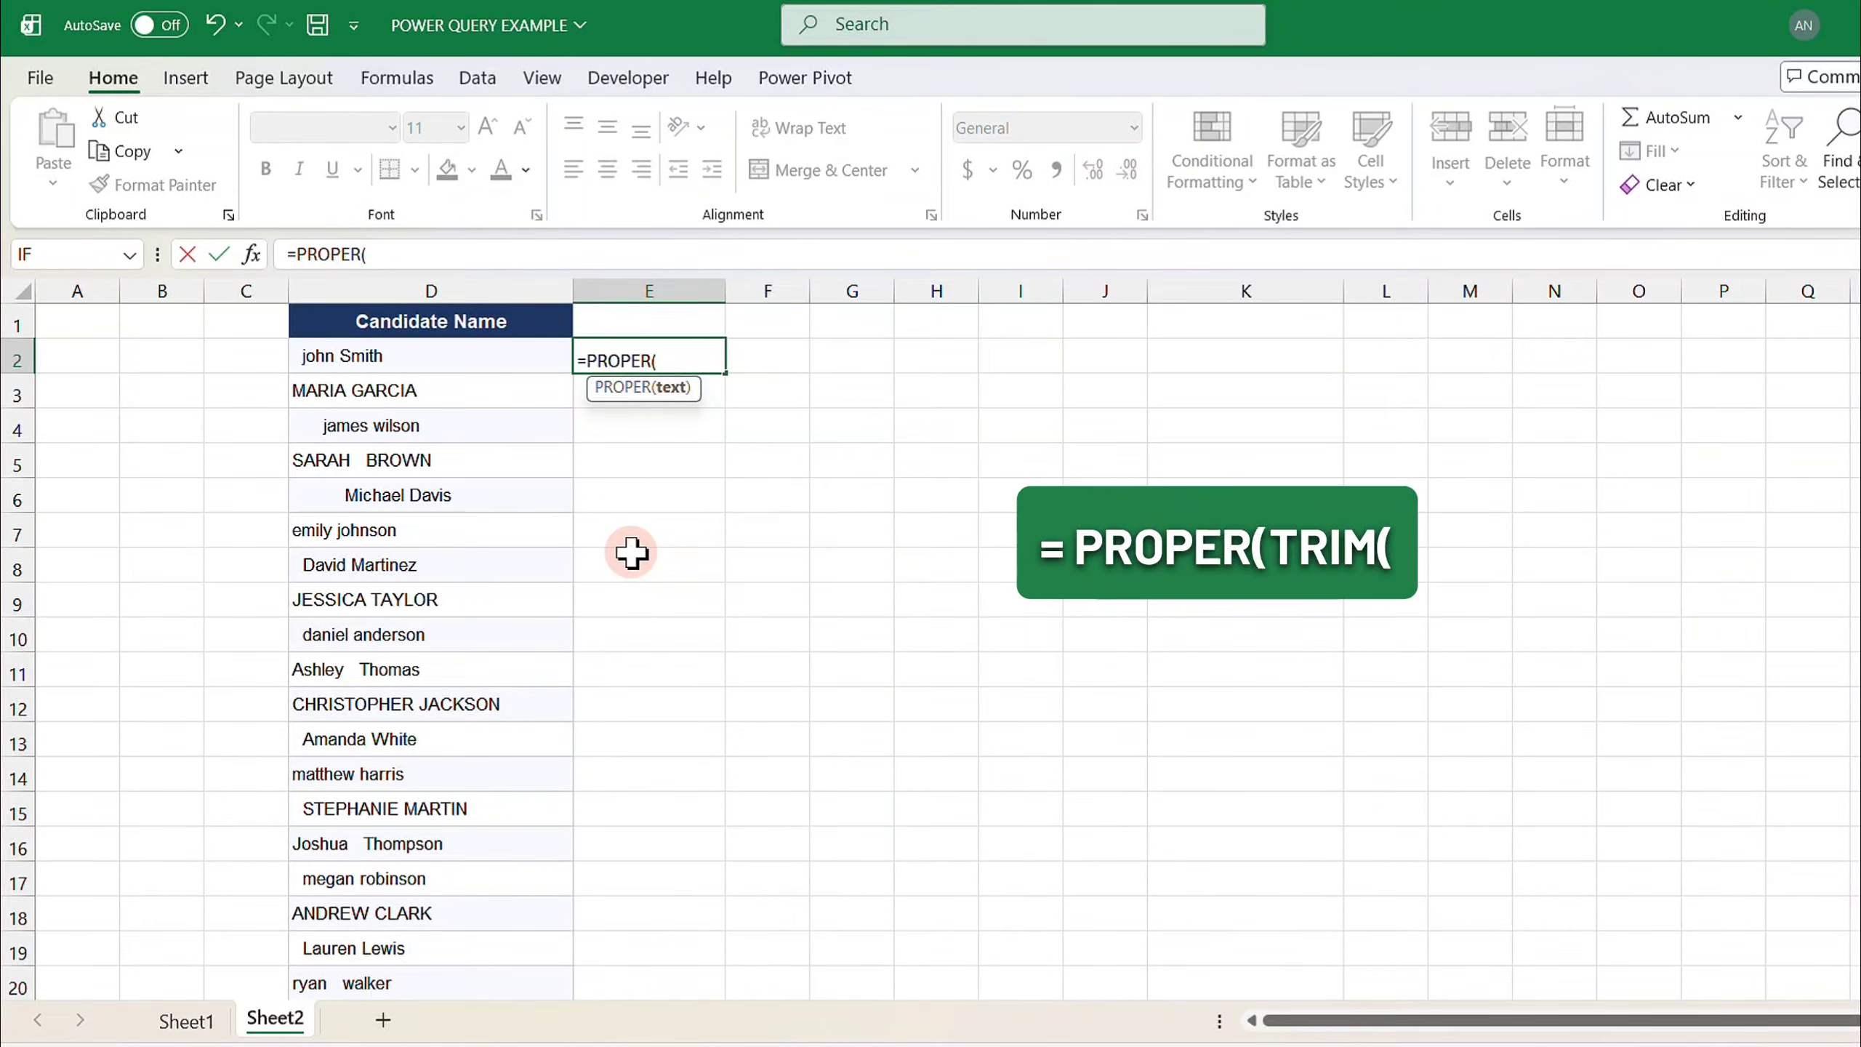
type("TRIM(")
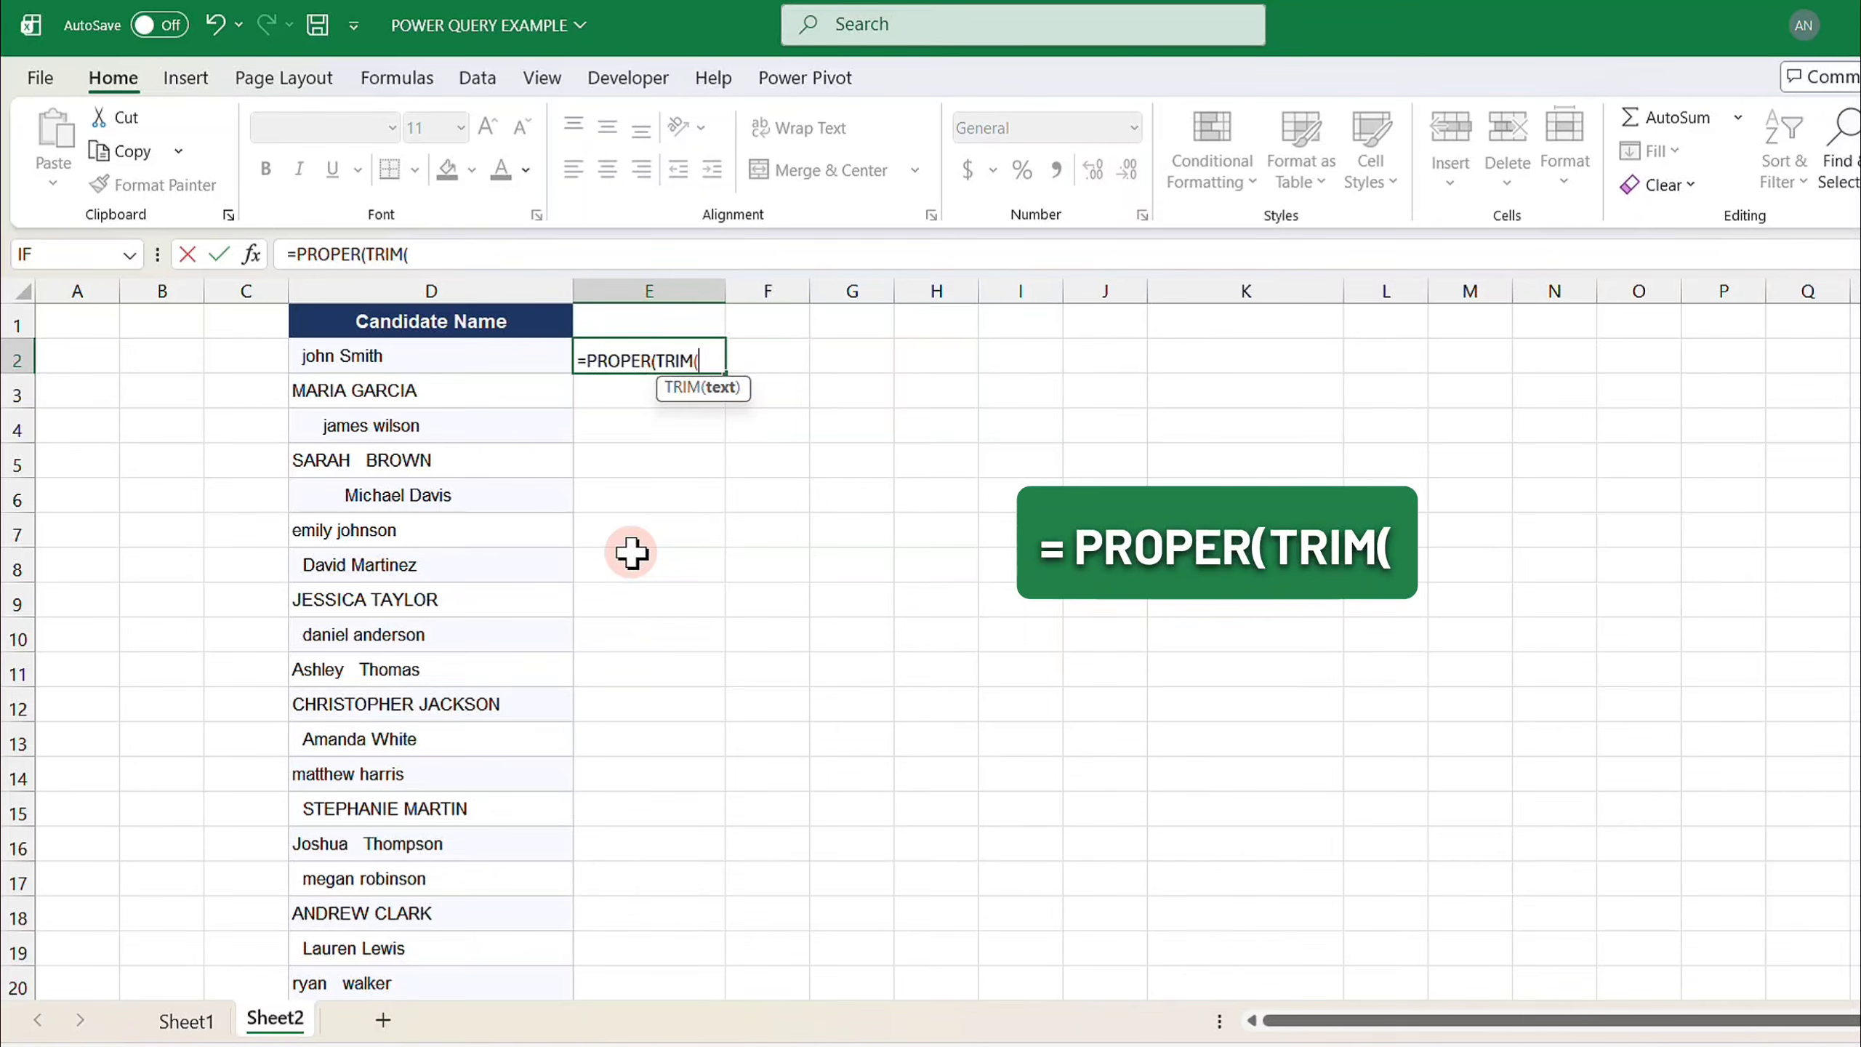
left_click(498, 358)
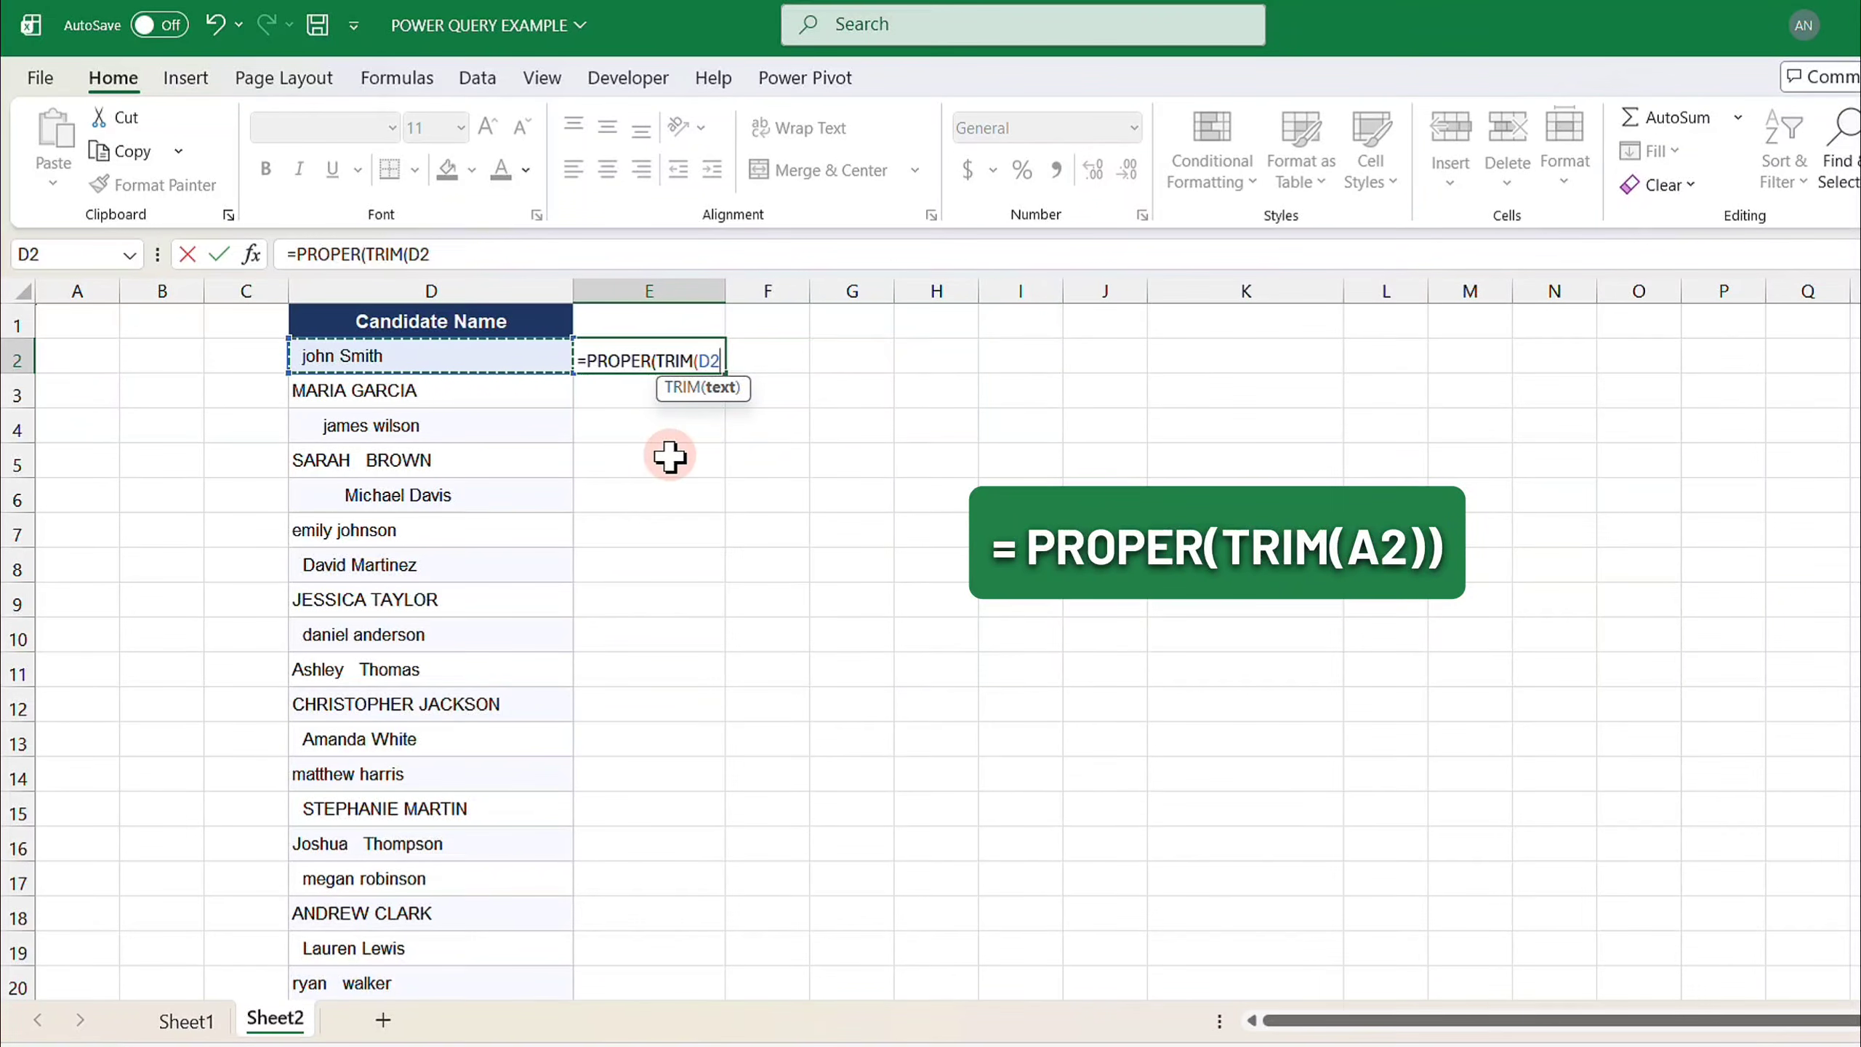
type("))")
key("Return")
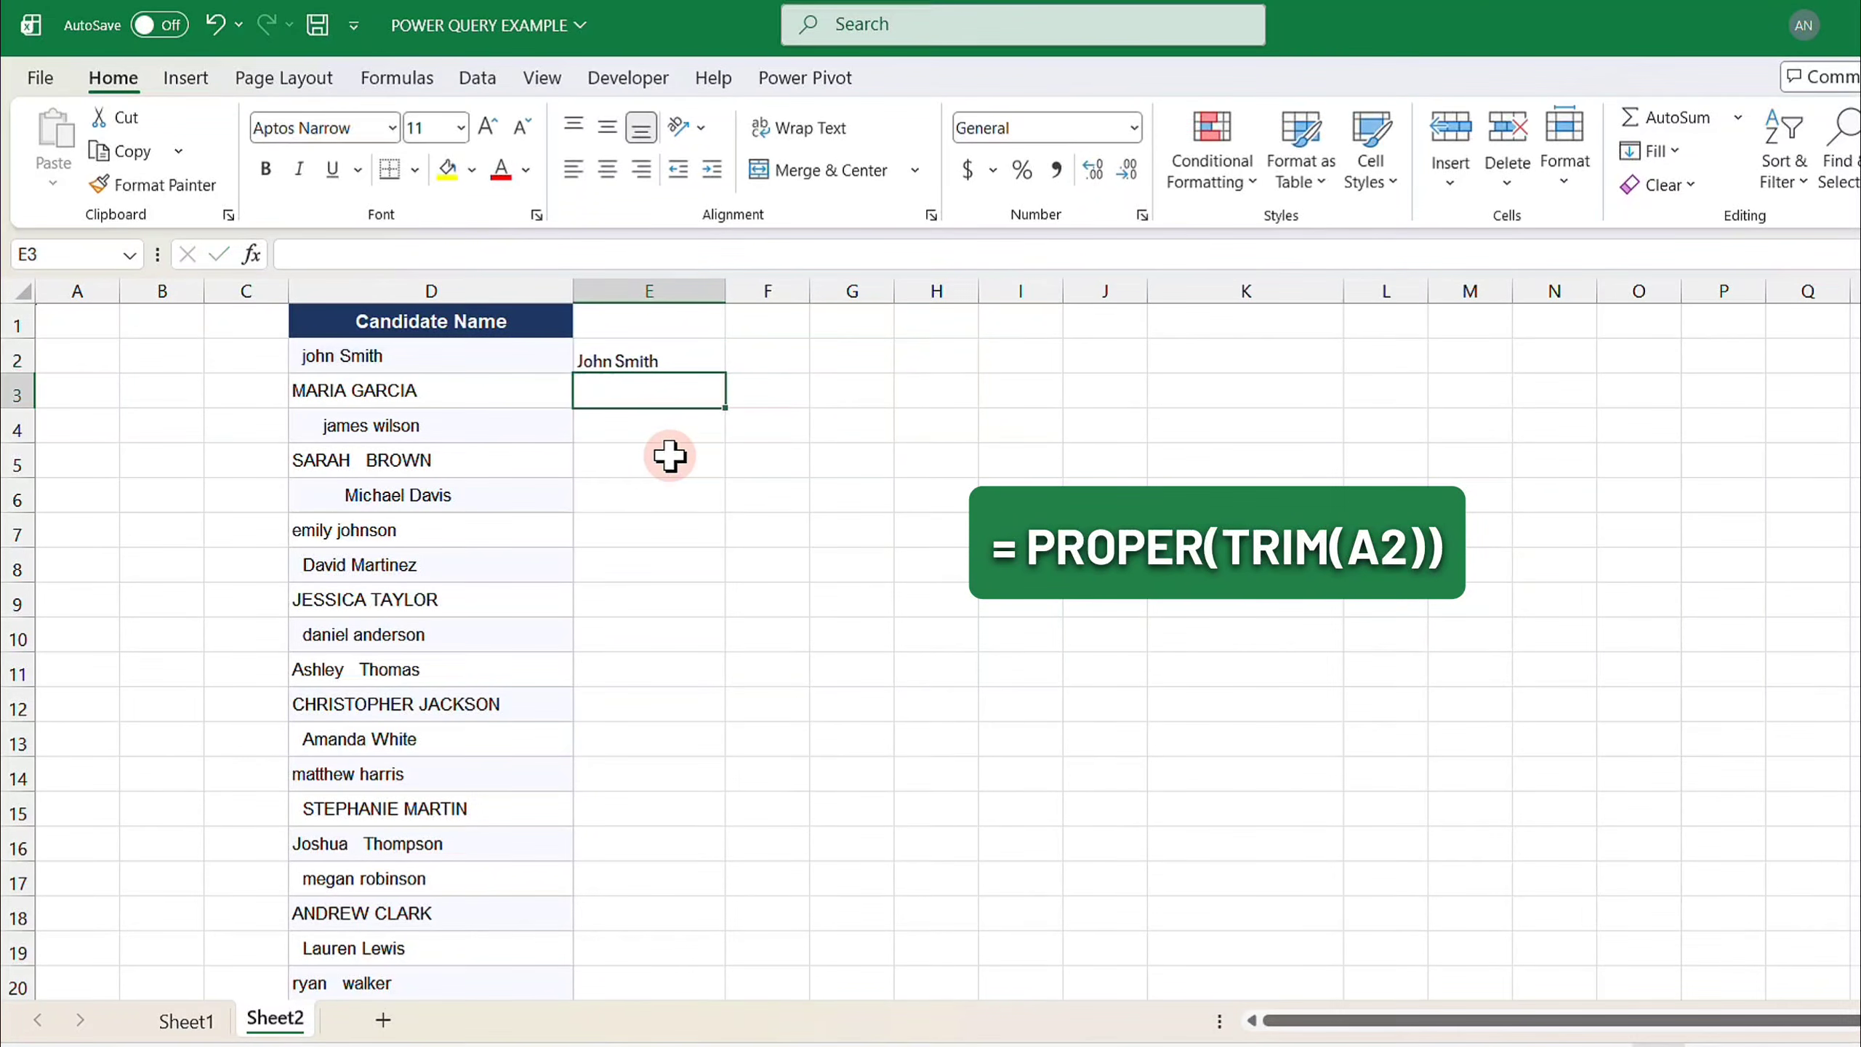
- Fill the E2 formula down alongside the whole candidate list
left_click(704, 359)
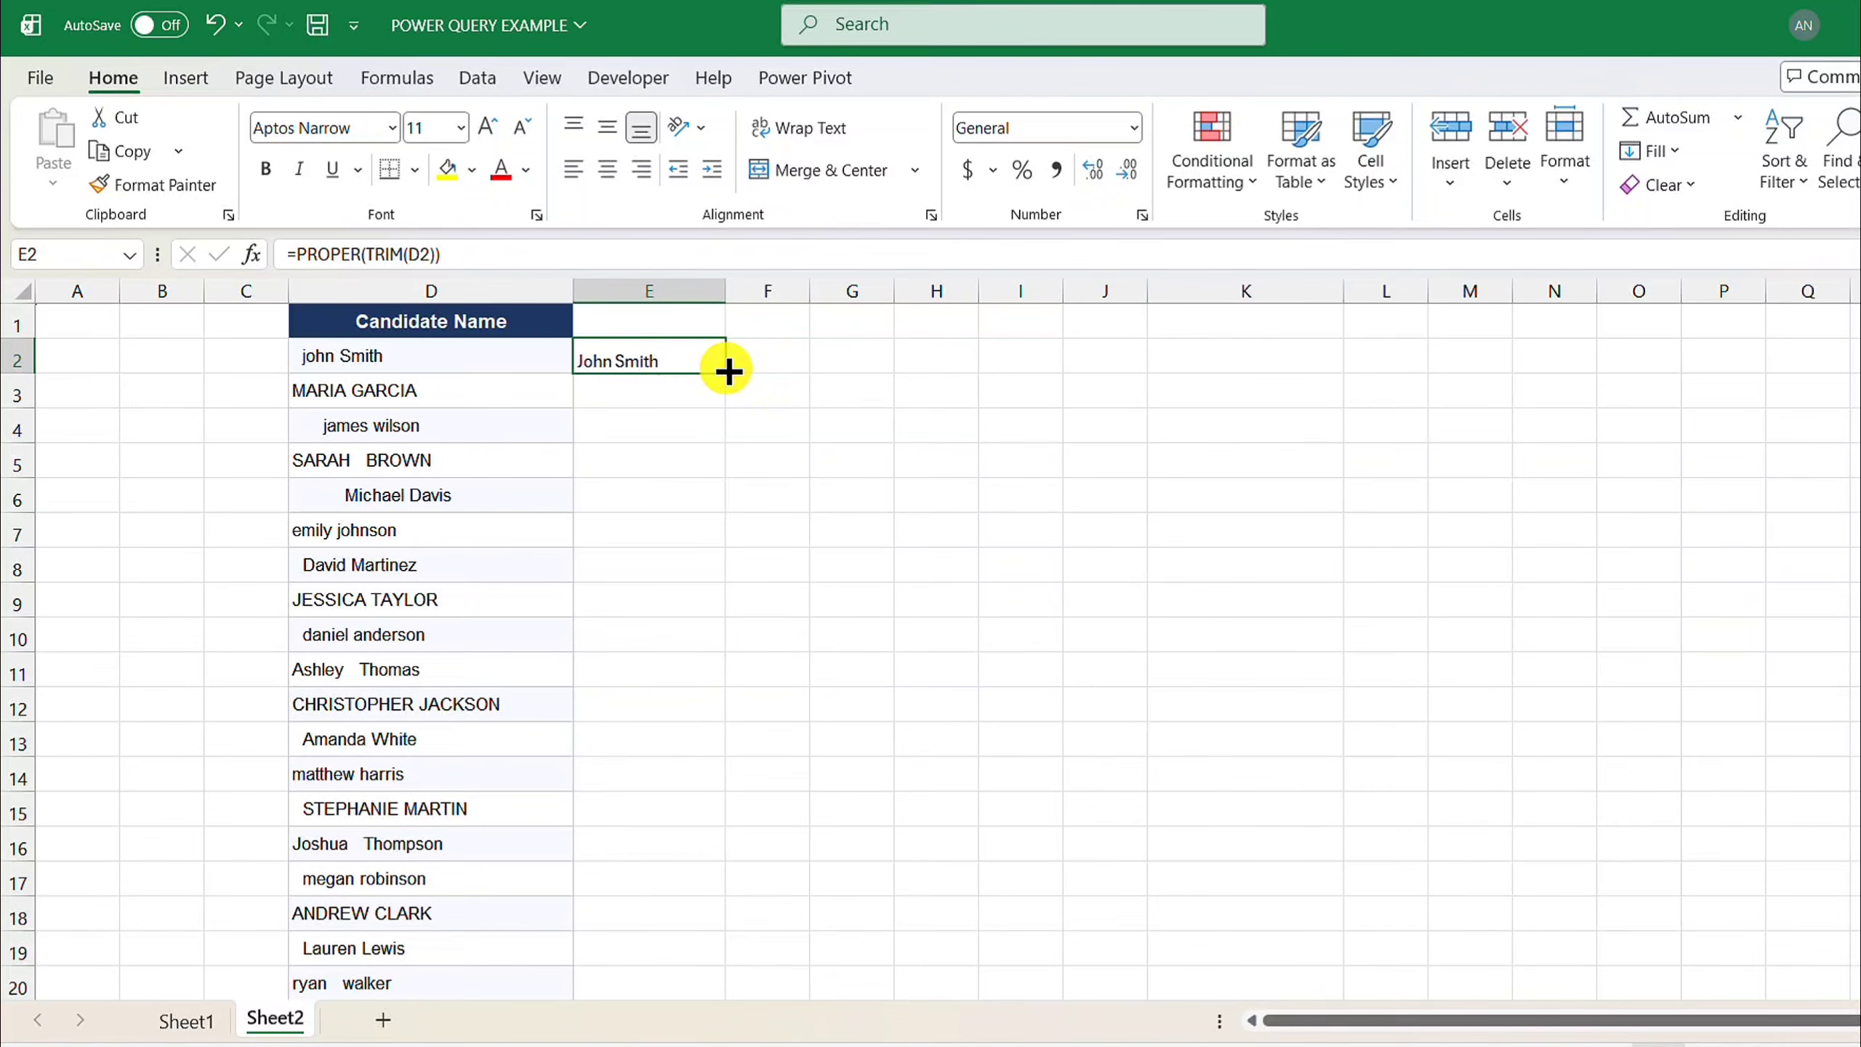
double_click(726, 371)
left_click(675, 496)
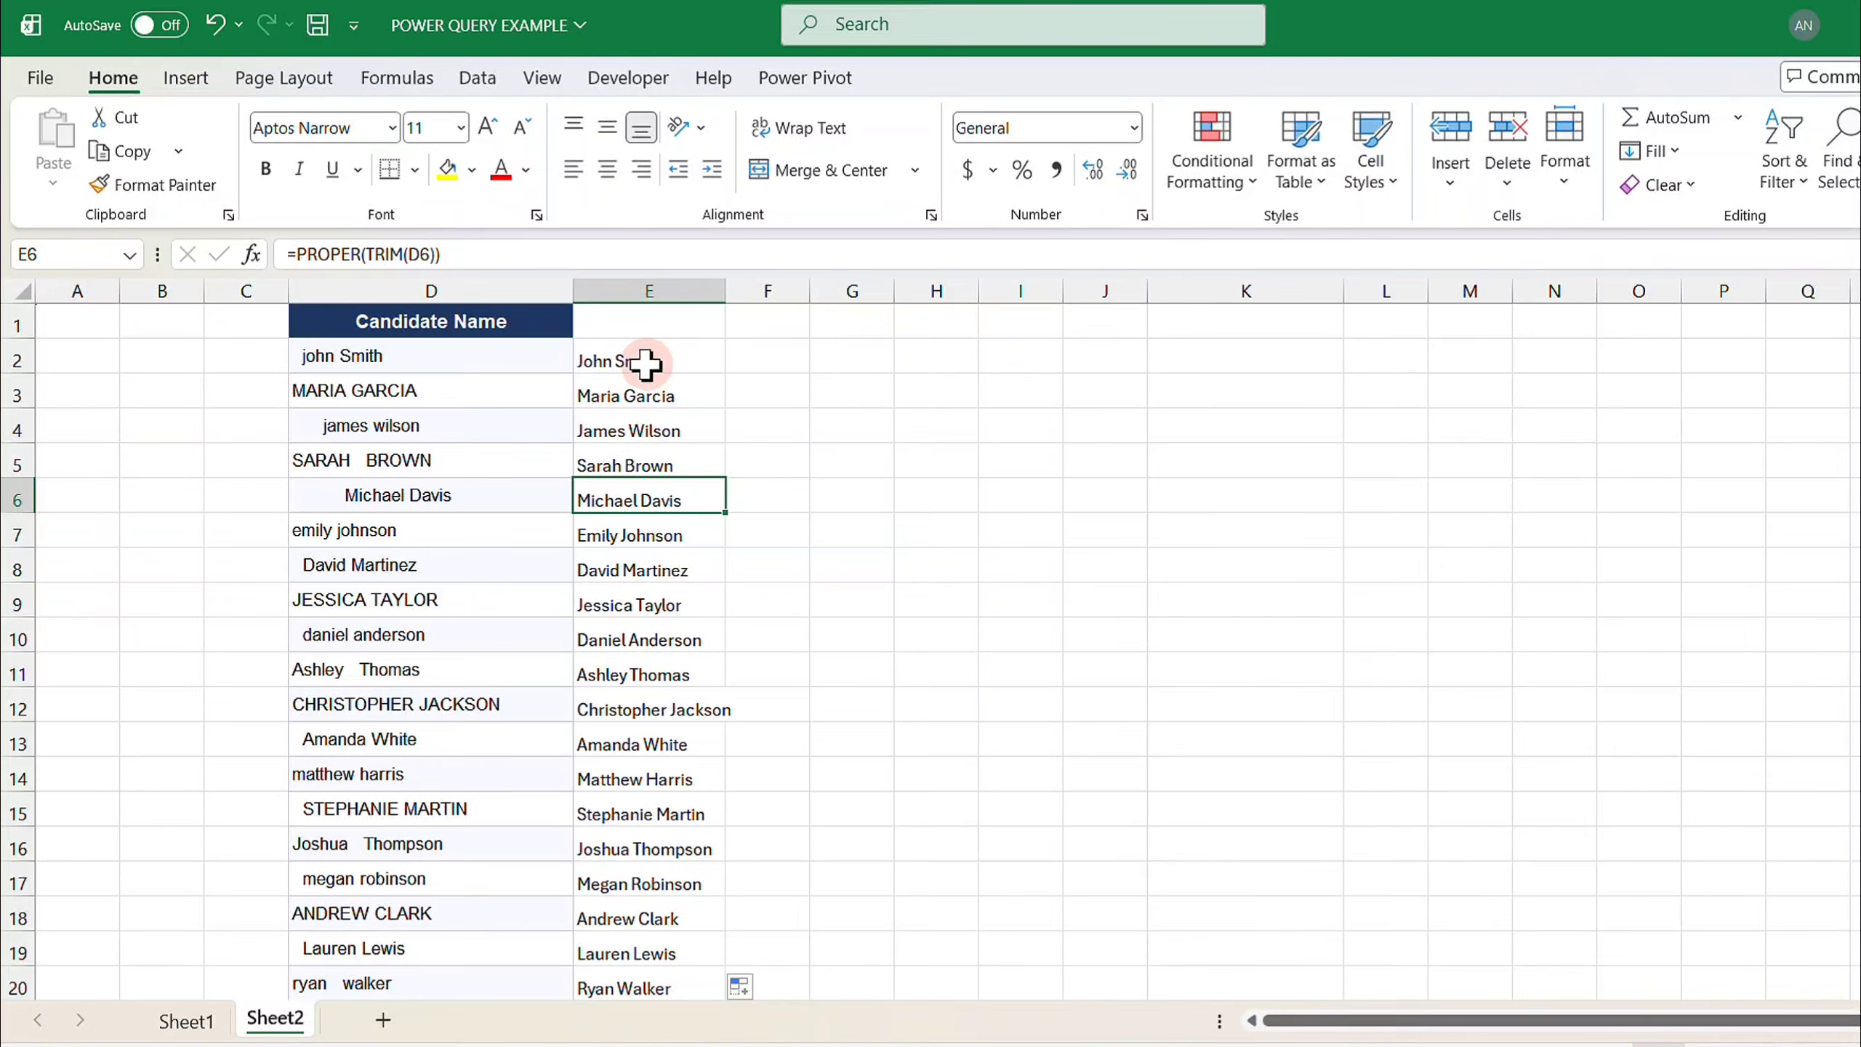
- Try deleting the original Candidate Name column D, then undo the deletion
left_click(466, 290)
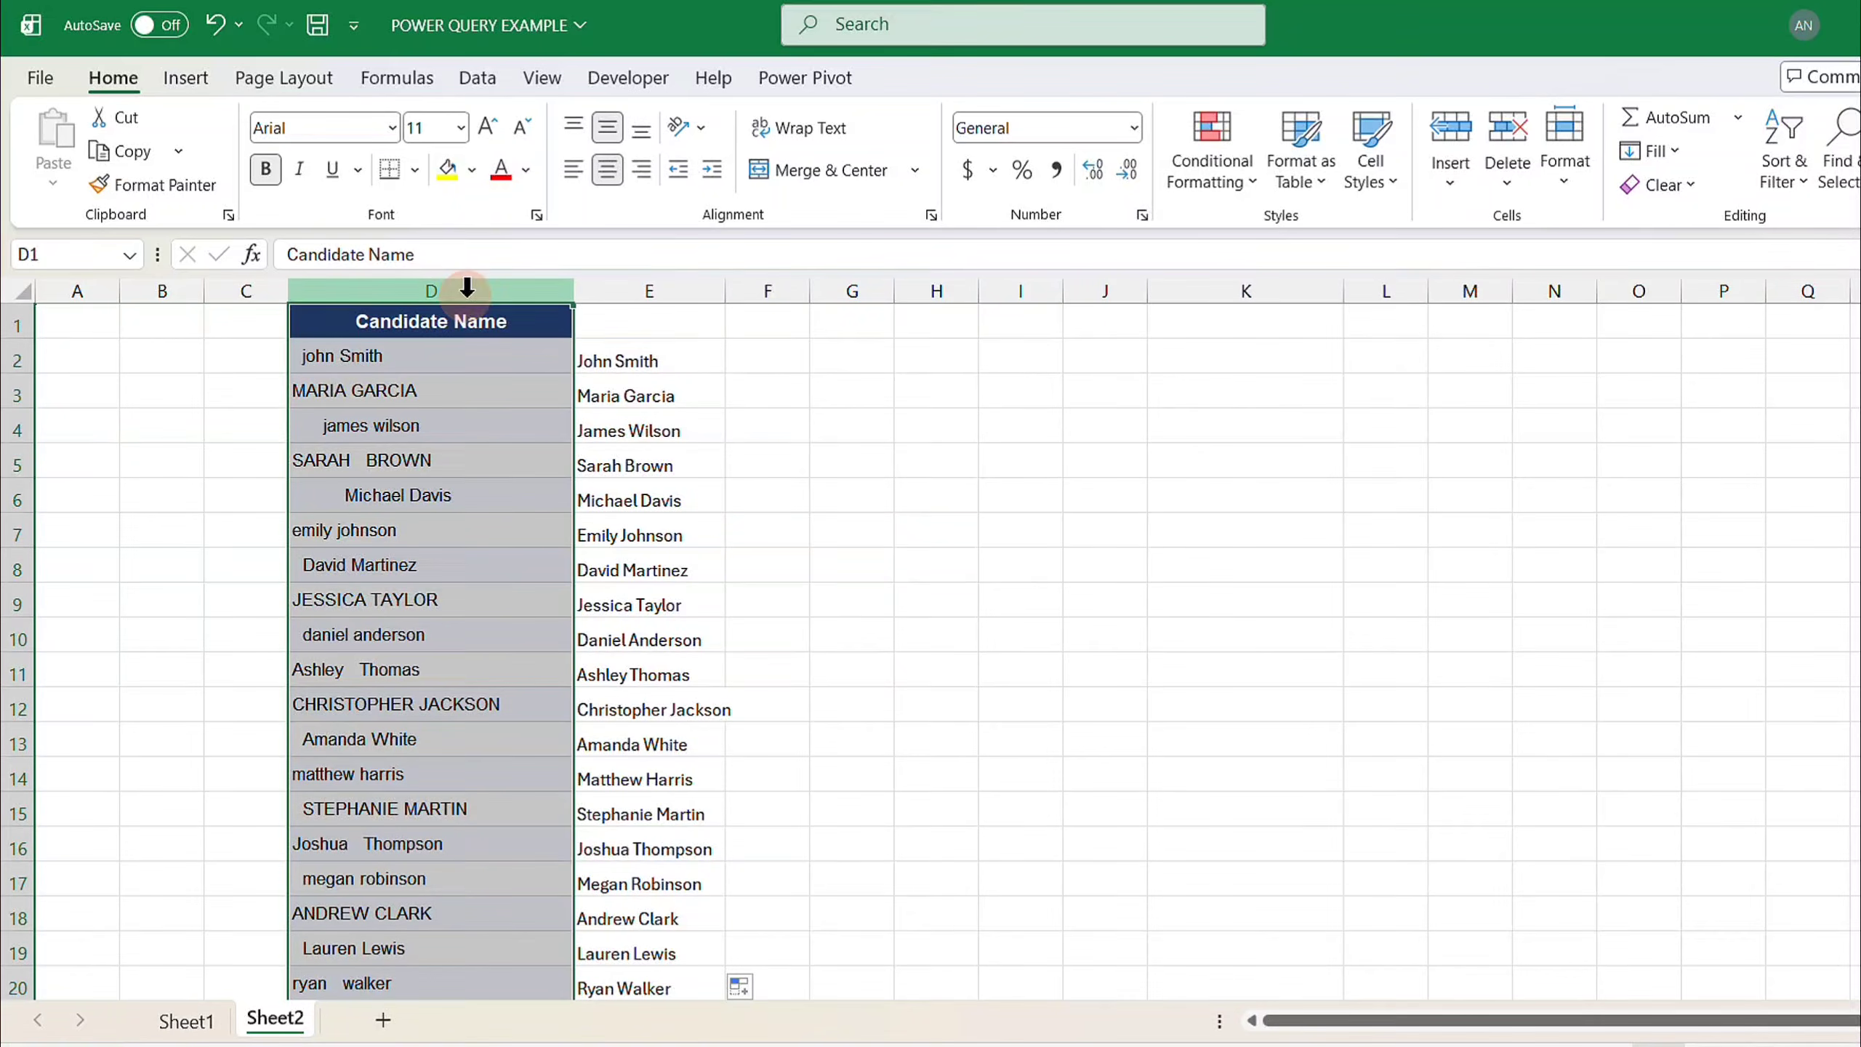
left_click(1507, 128)
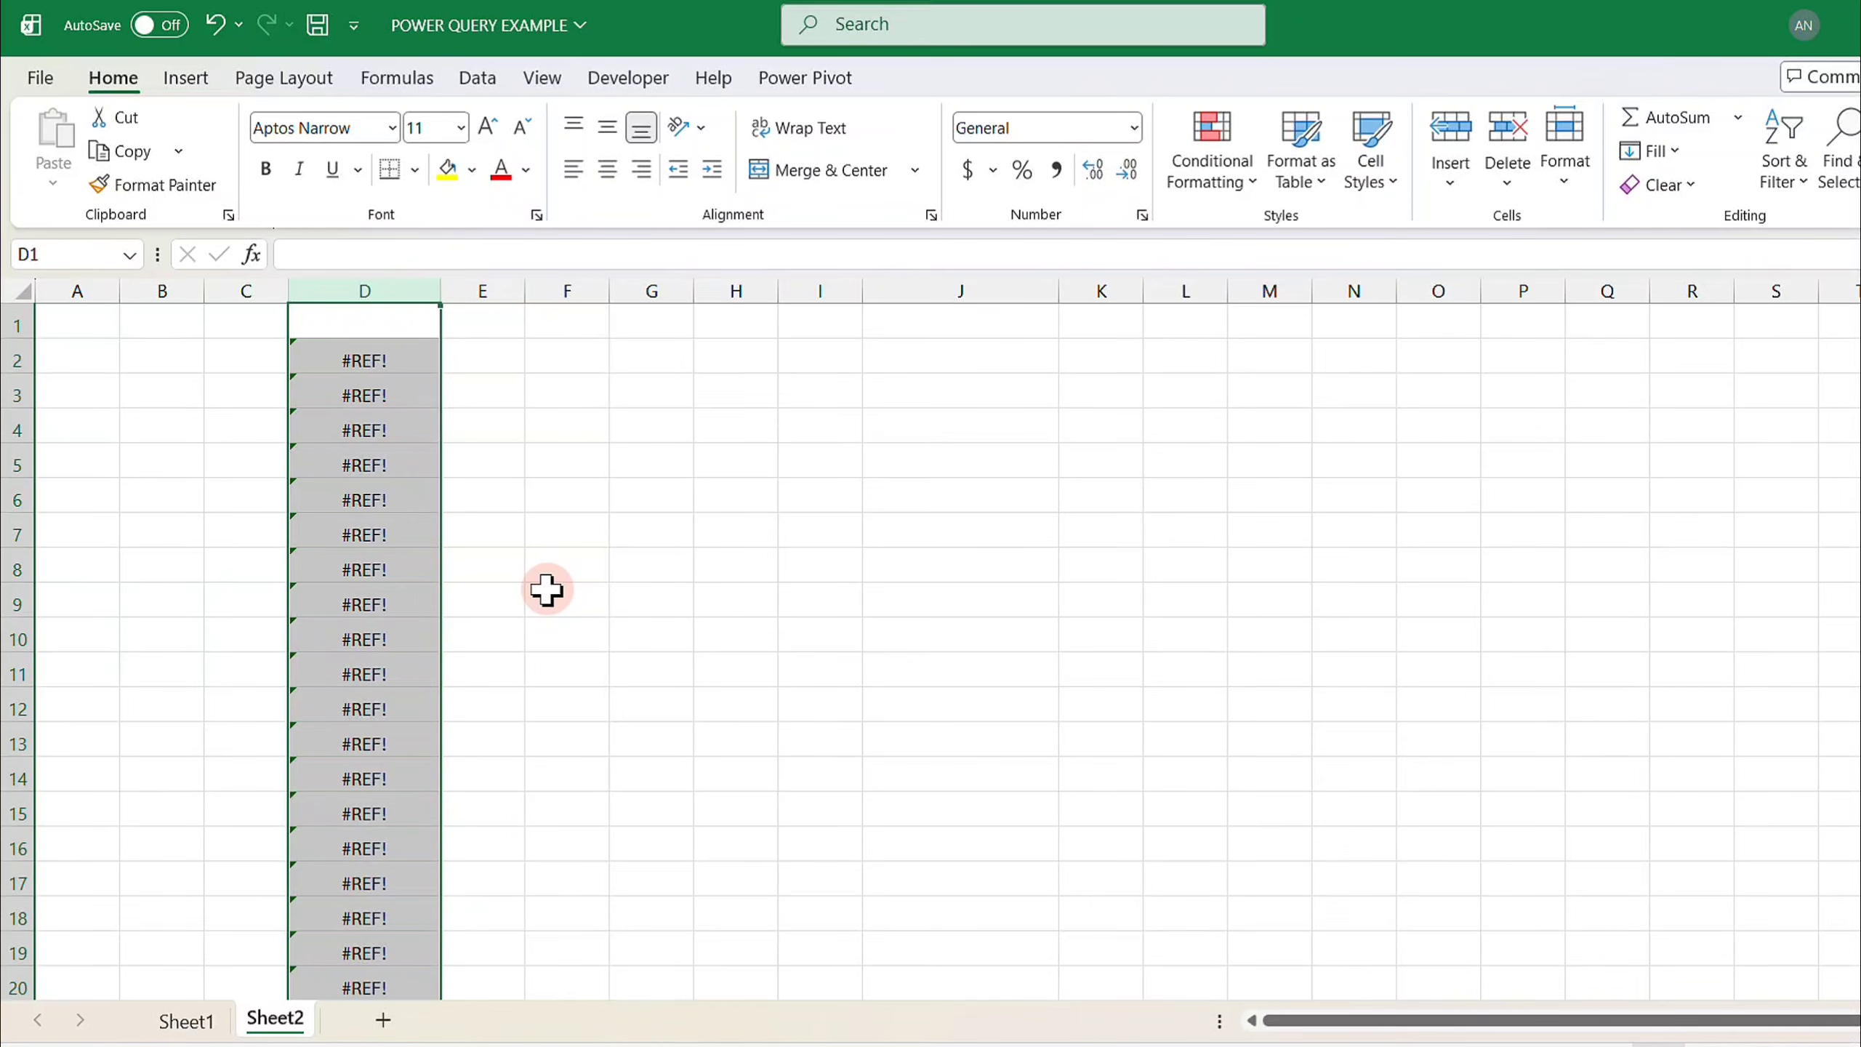
key("ctrl+z")
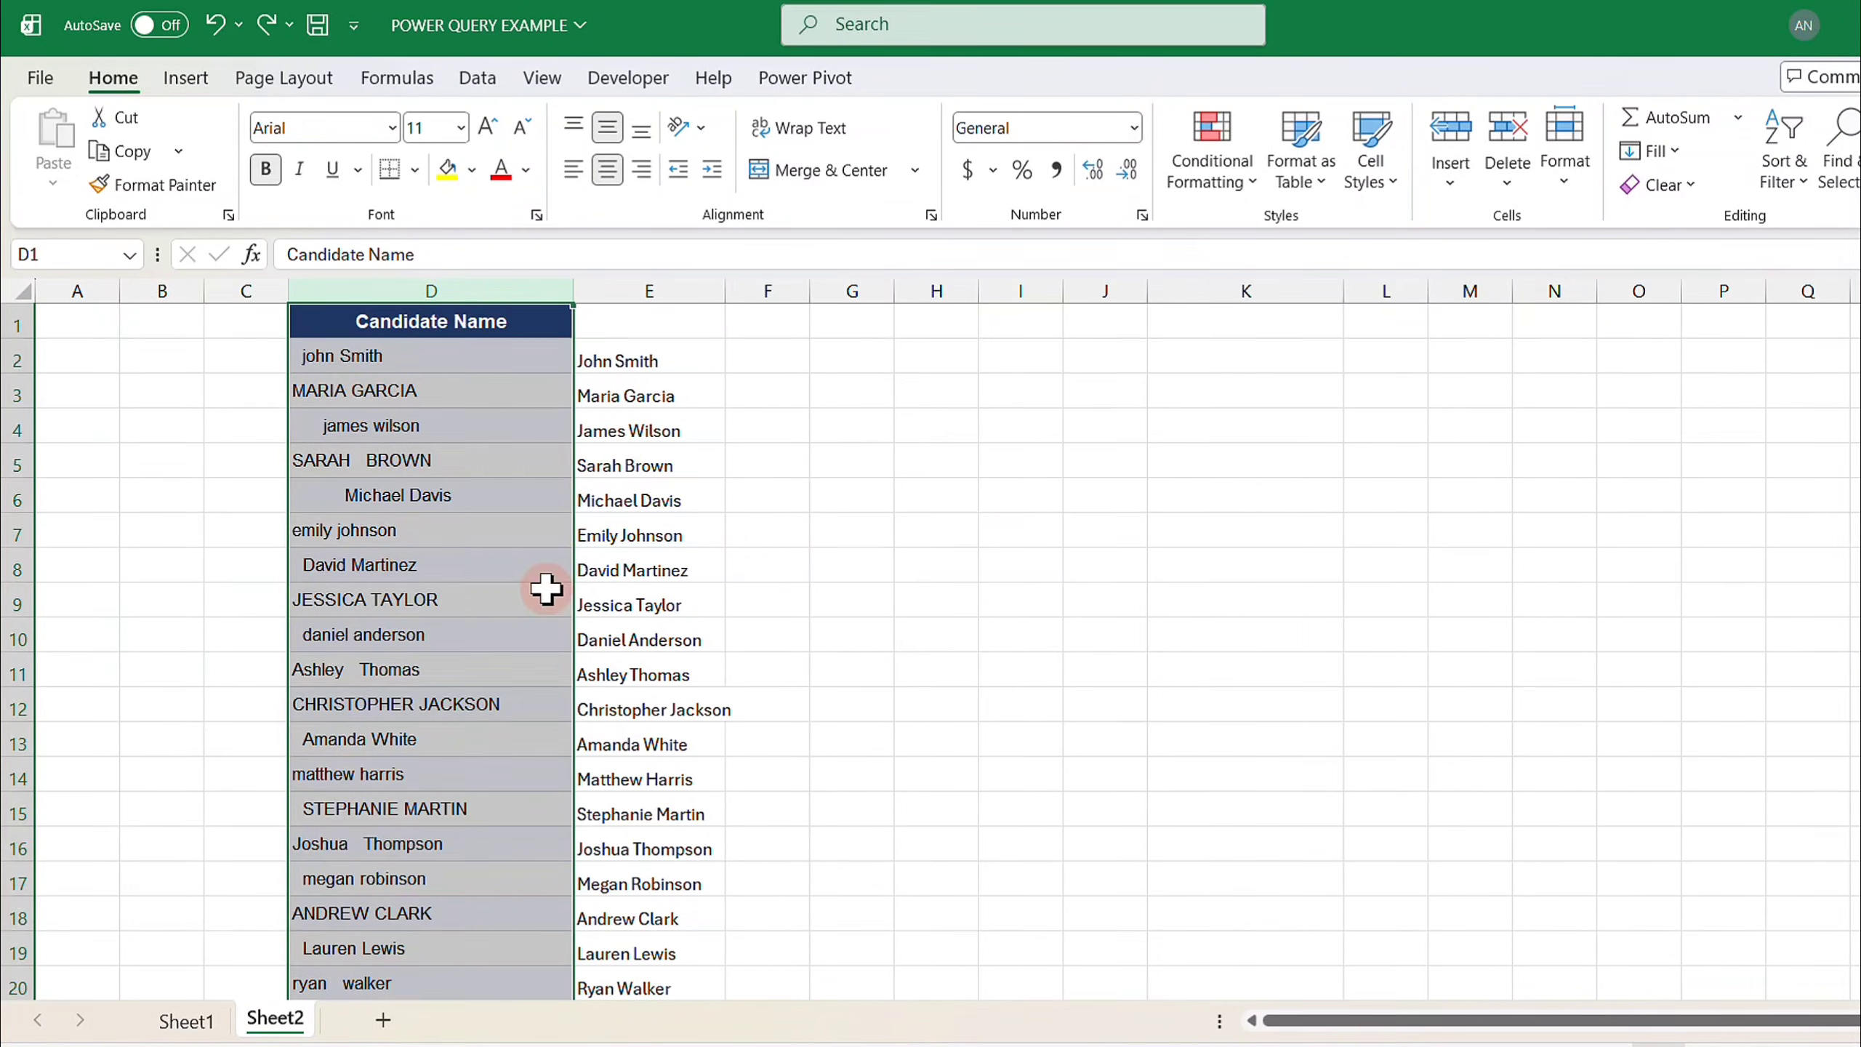
- Copy the cleaned names from E2 down to the end of the list
left_click(636, 363)
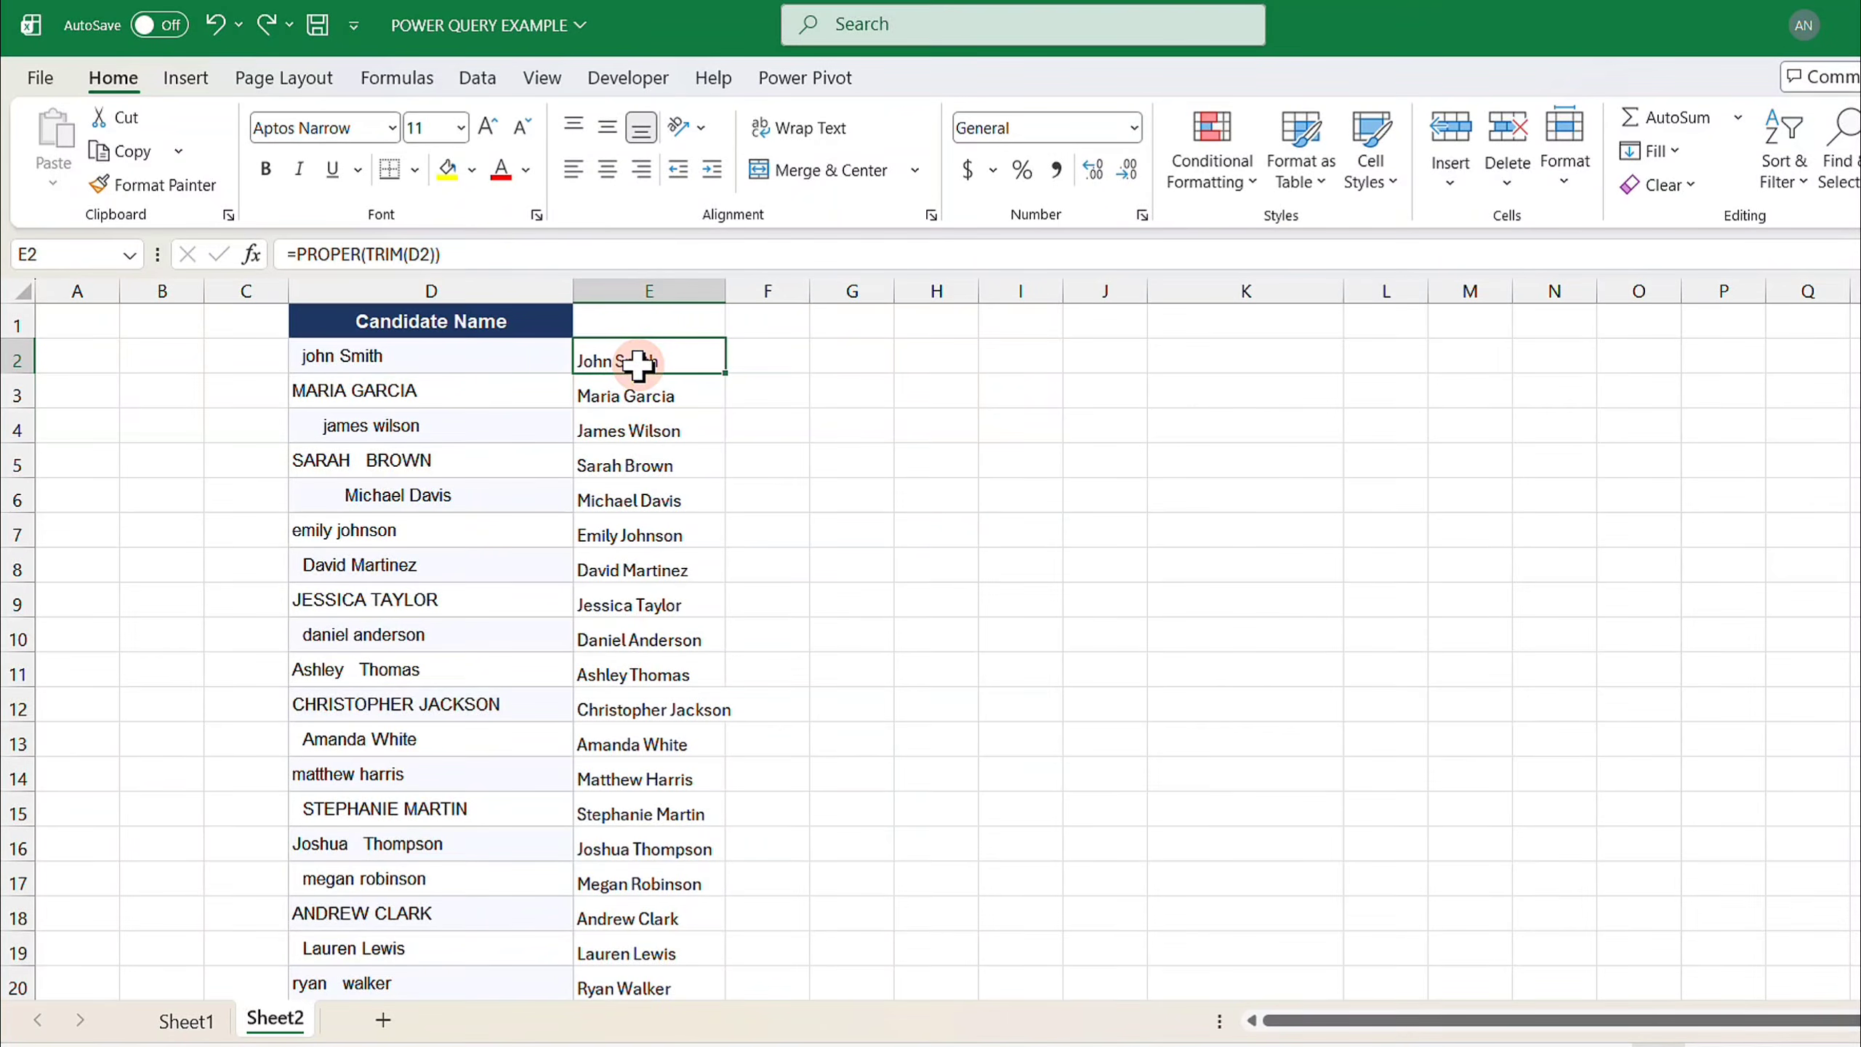
key("ctrl+shift+Down")
scroll(636, 363, "up", 19)
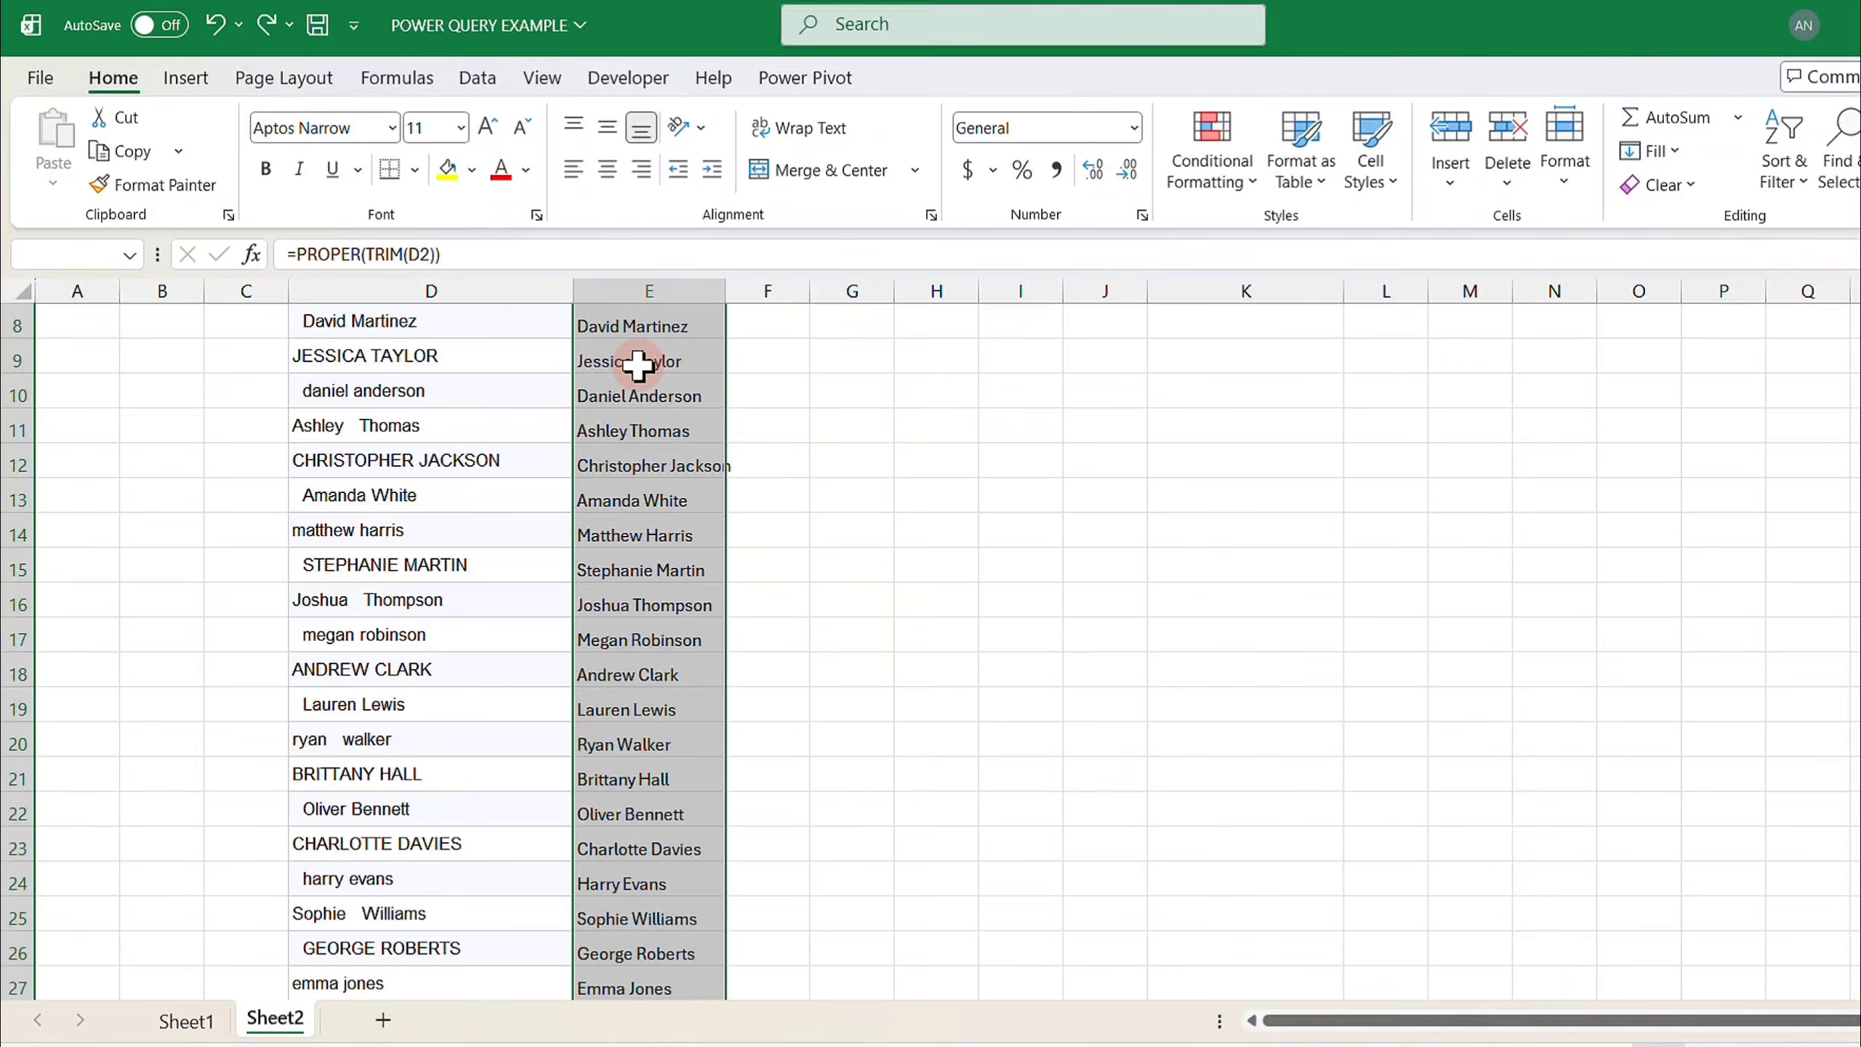
right_click(638, 364)
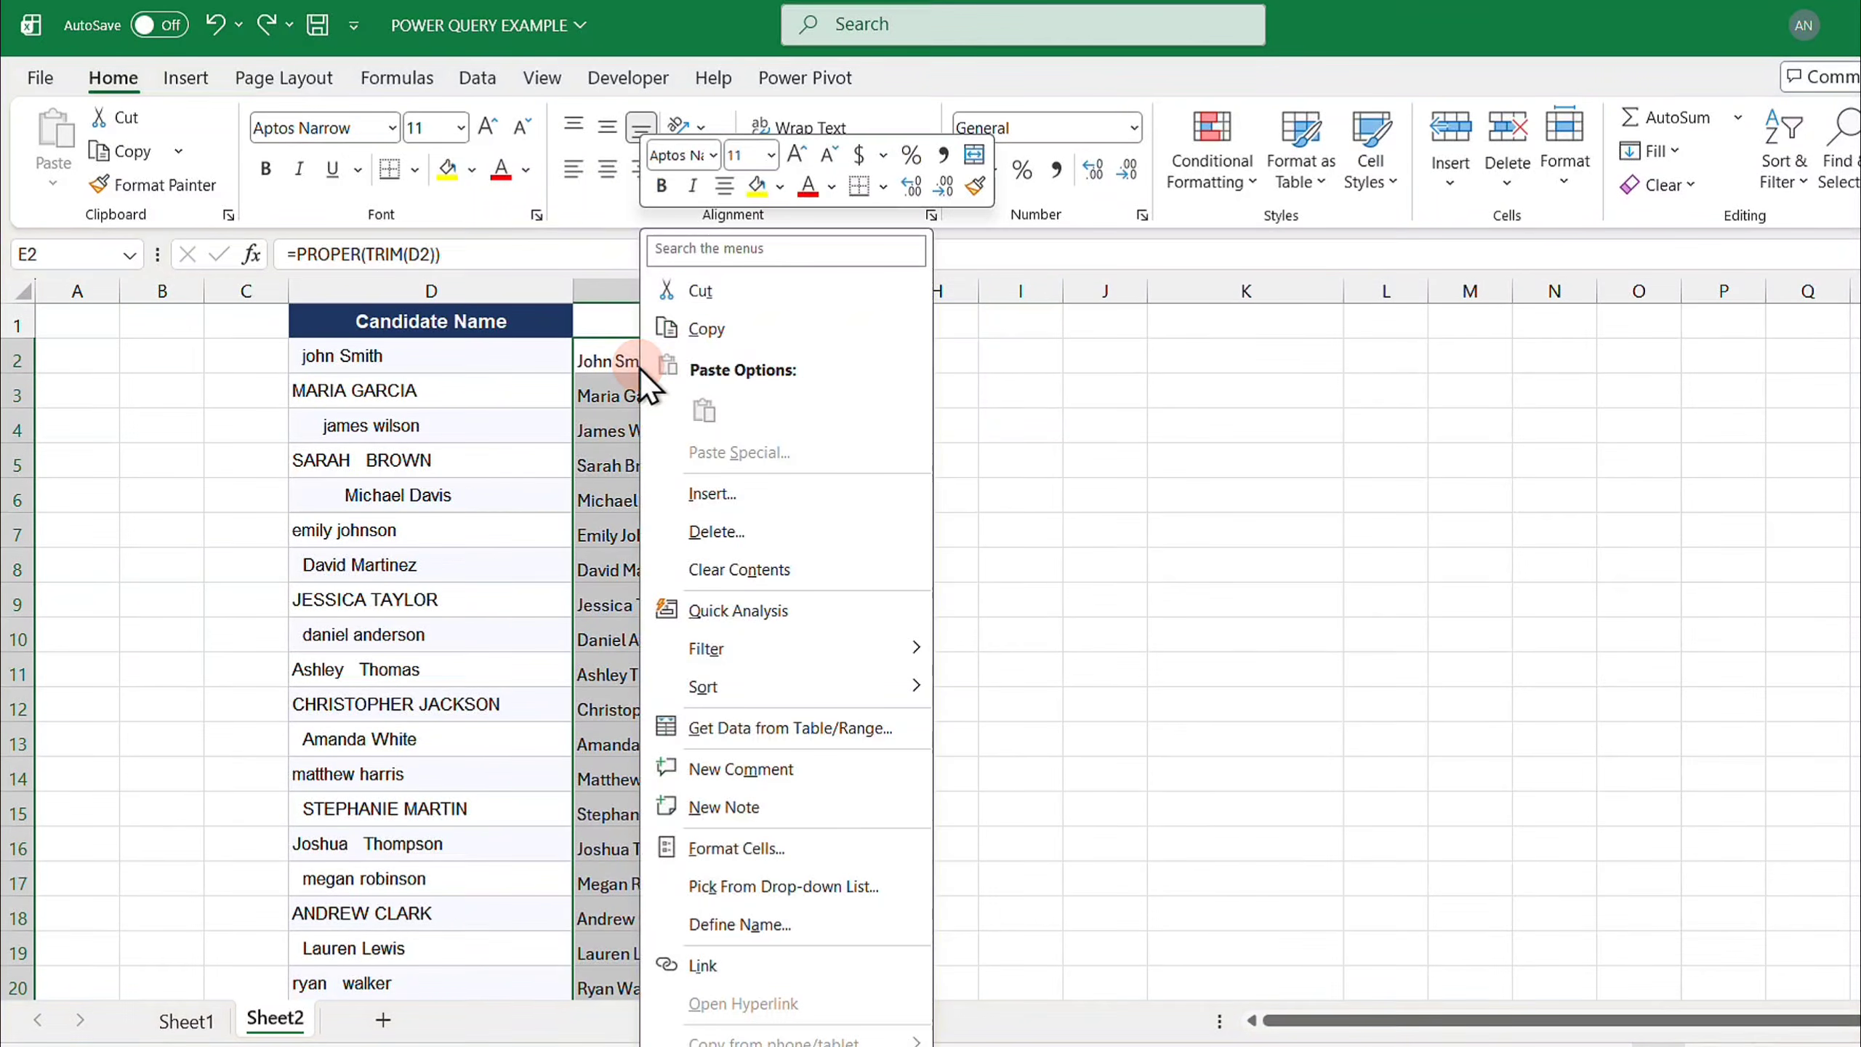
left_click(689, 343)
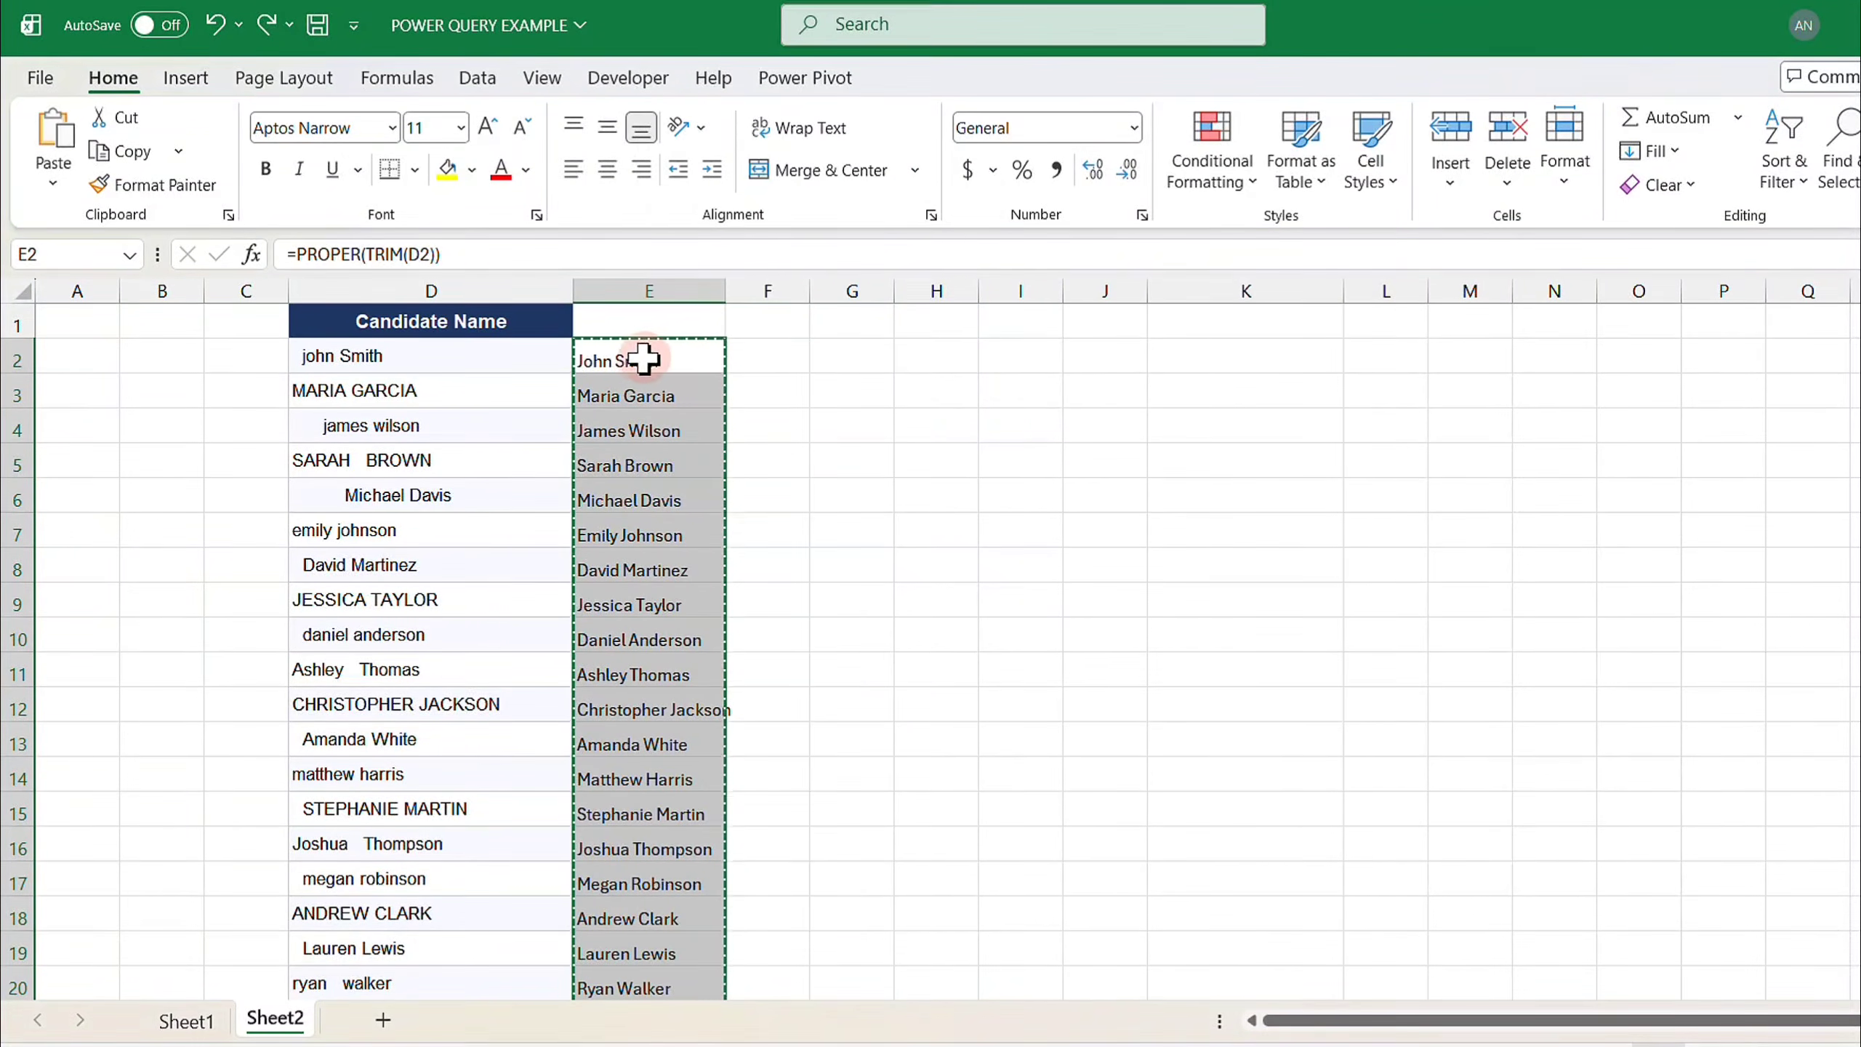
- Paste the copied names back over column E as values only
right_click(643, 360)
left_click(705, 452)
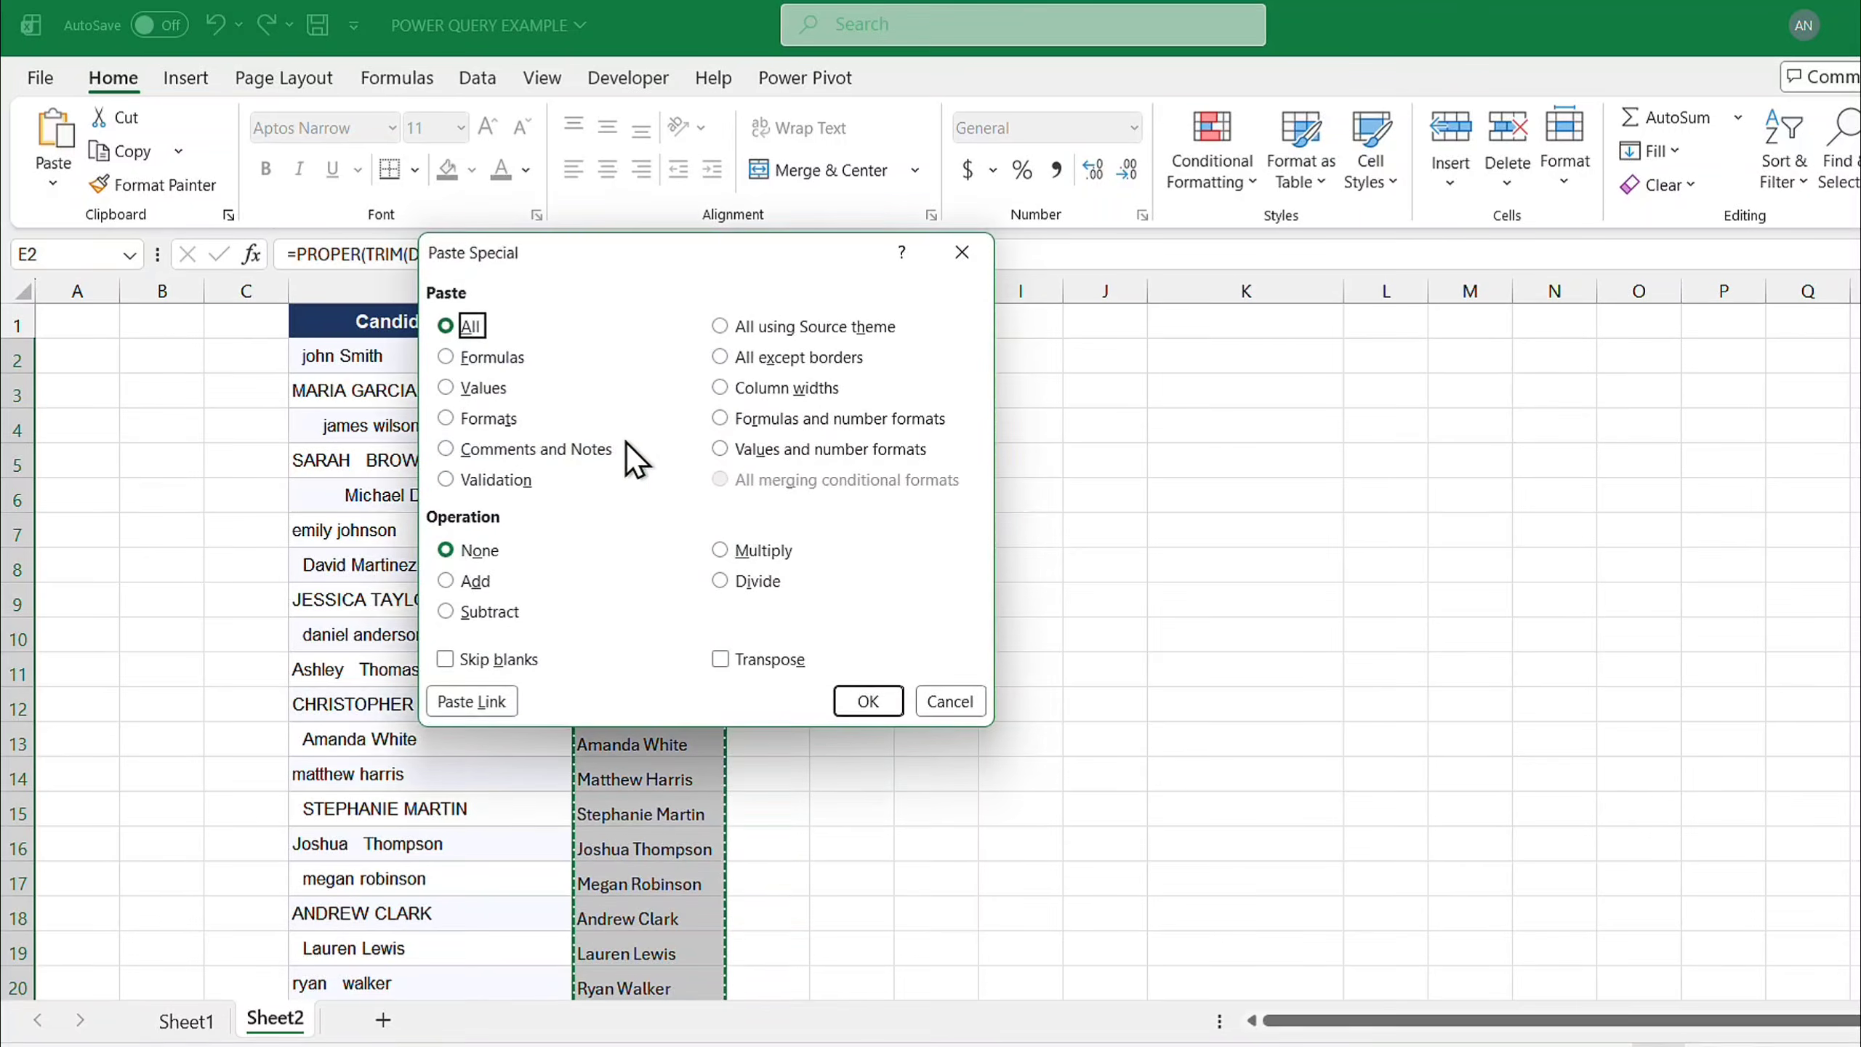
left_click(446, 389)
left_click(864, 702)
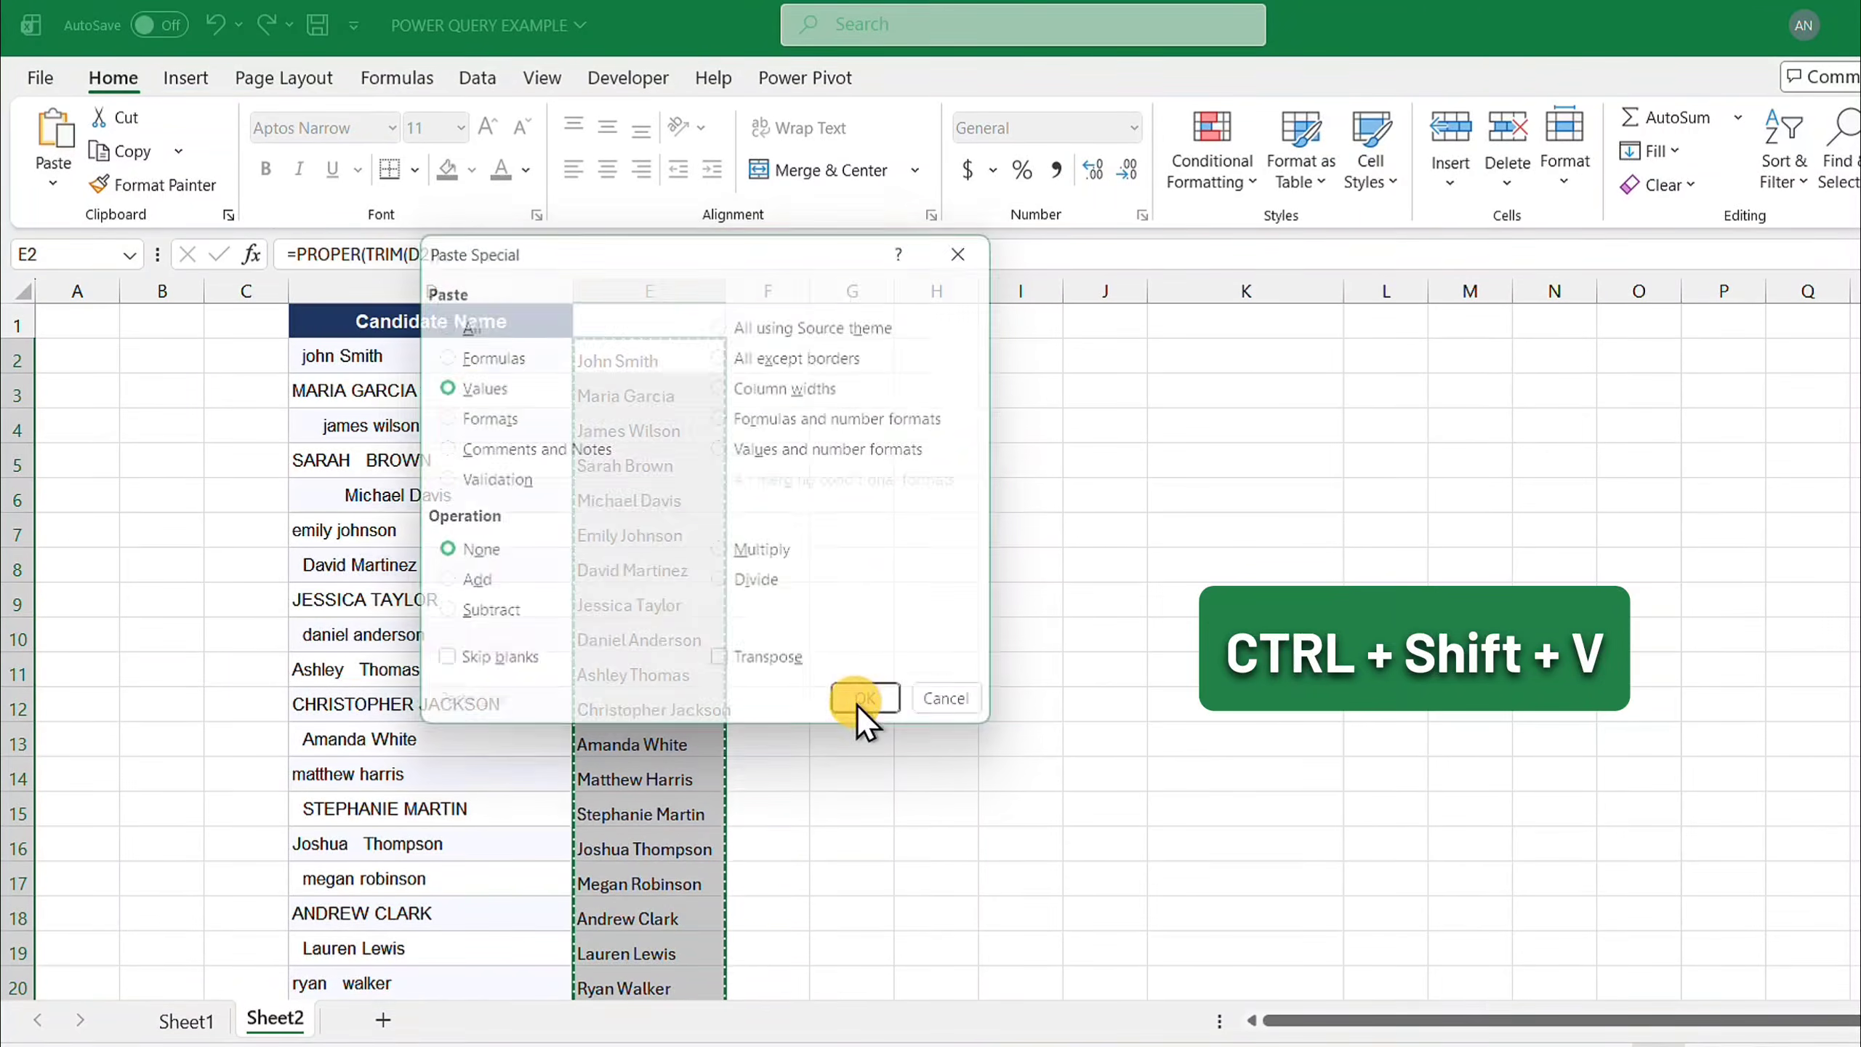
- Delete column D, then undo both the column deletion and the values paste
left_click(846, 613)
left_click(440, 291)
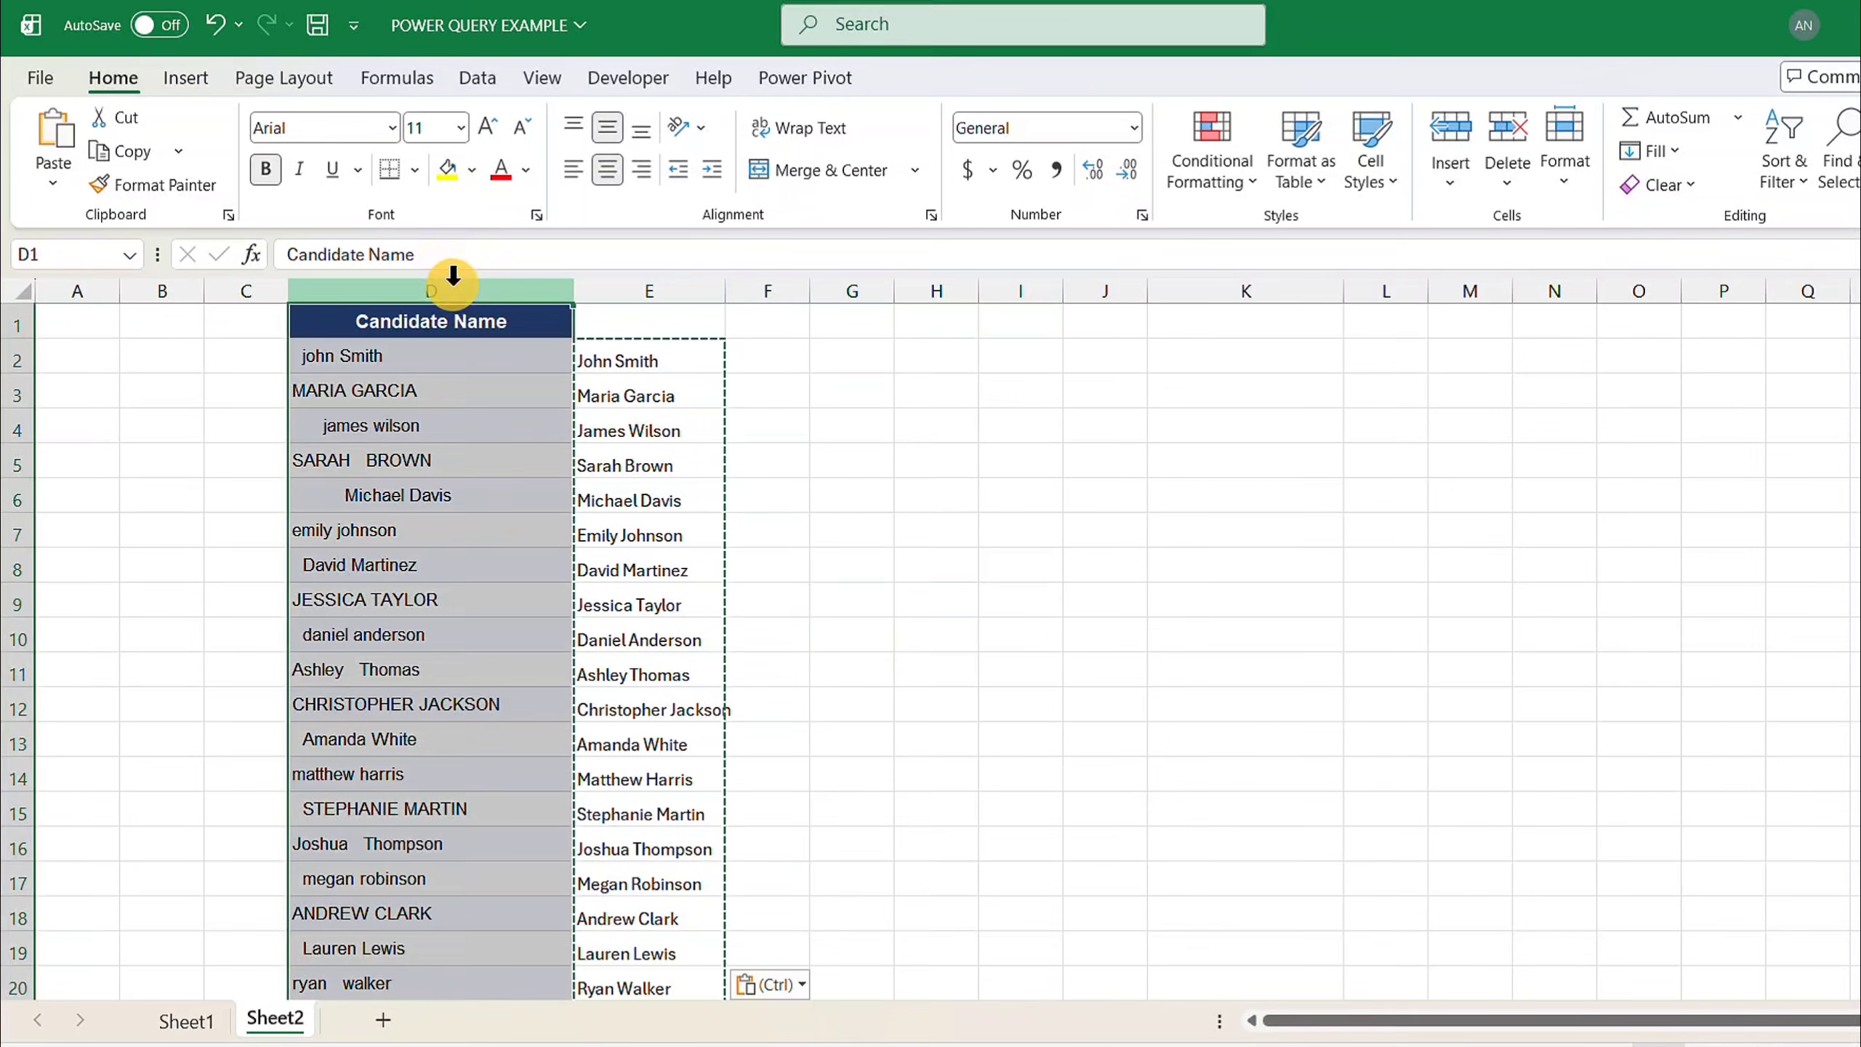
left_click(1506, 143)
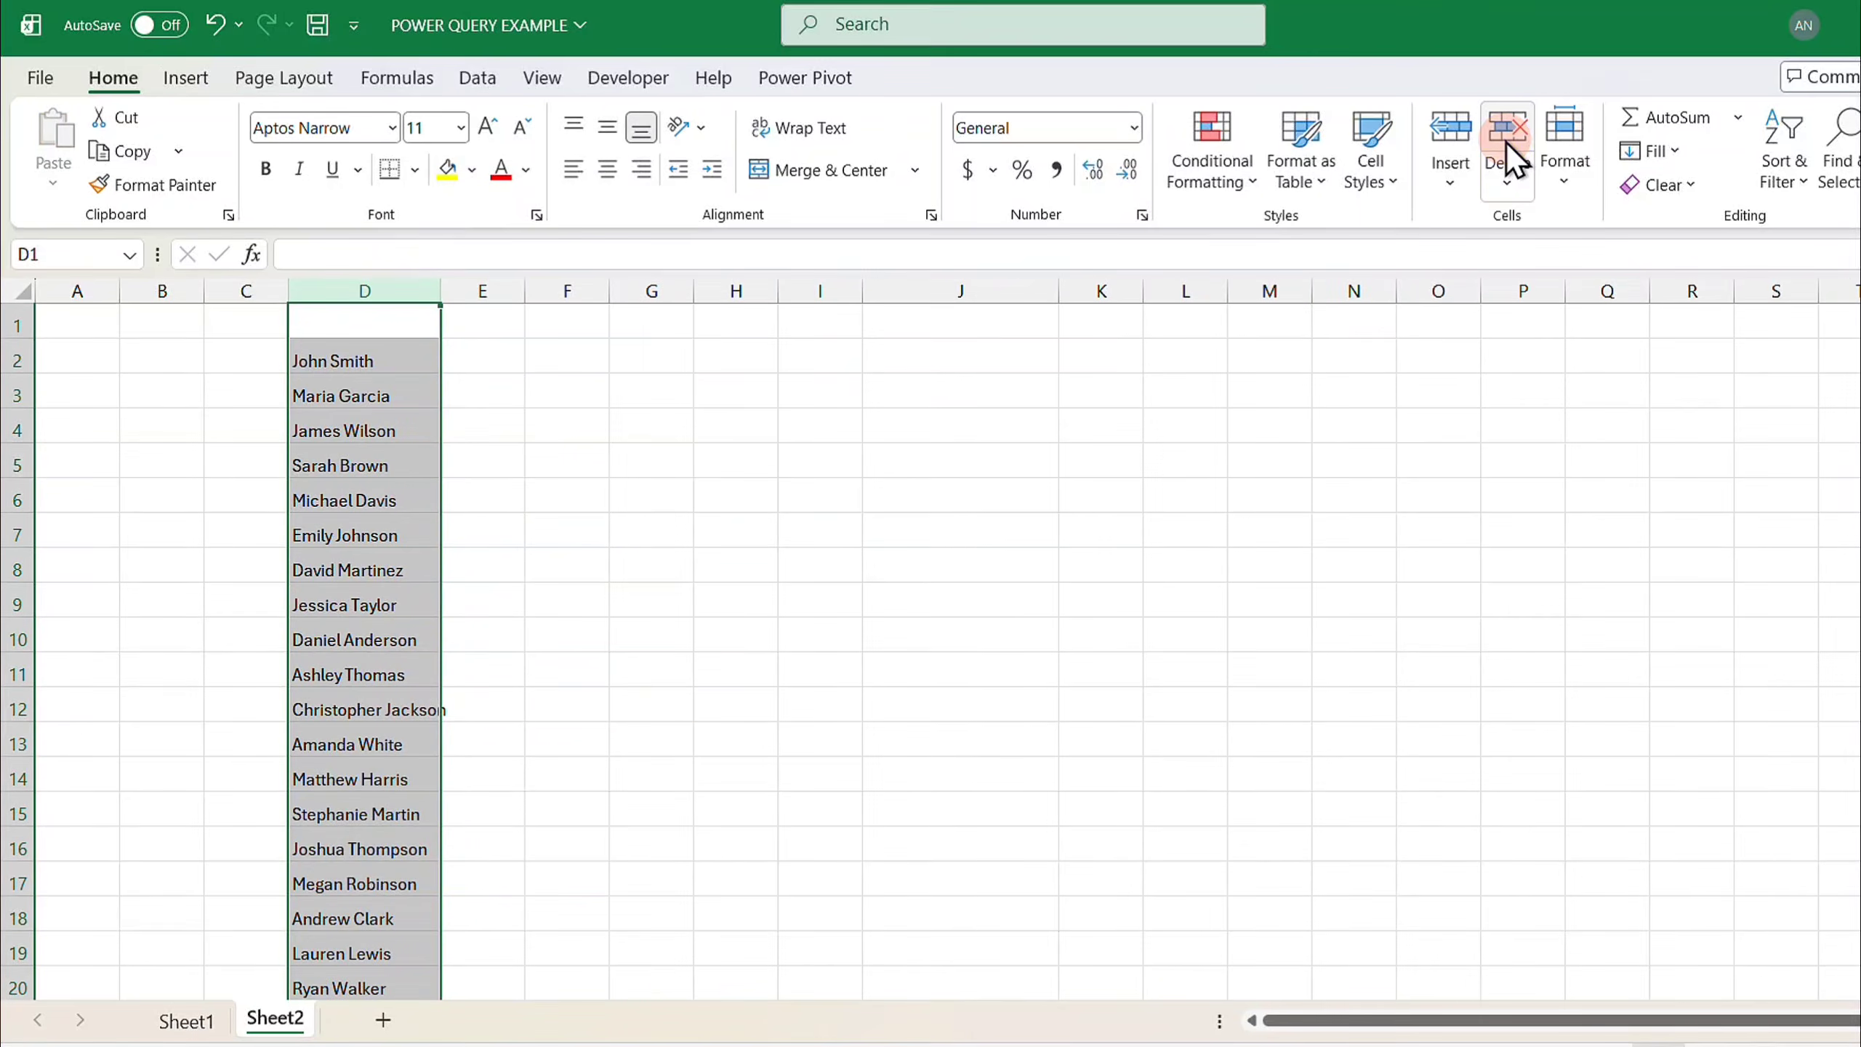
key("ctrl+z")
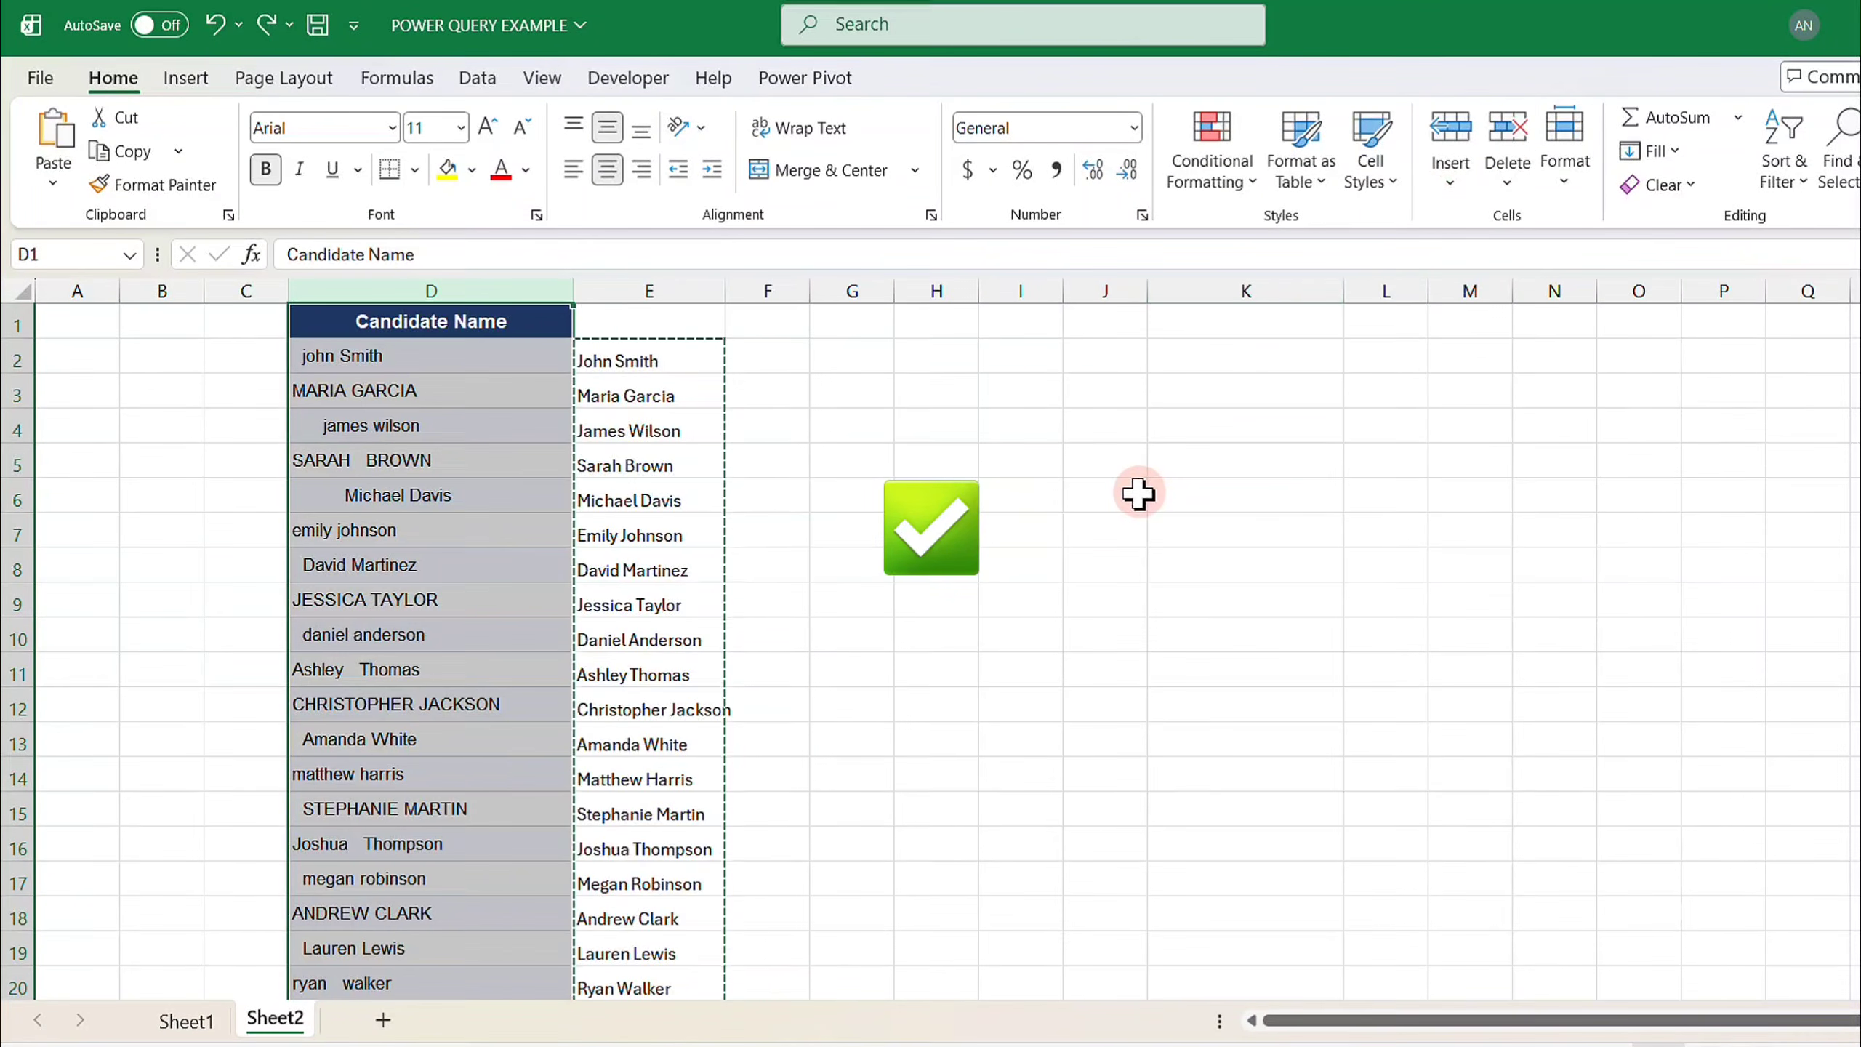
key("ctrl+z")
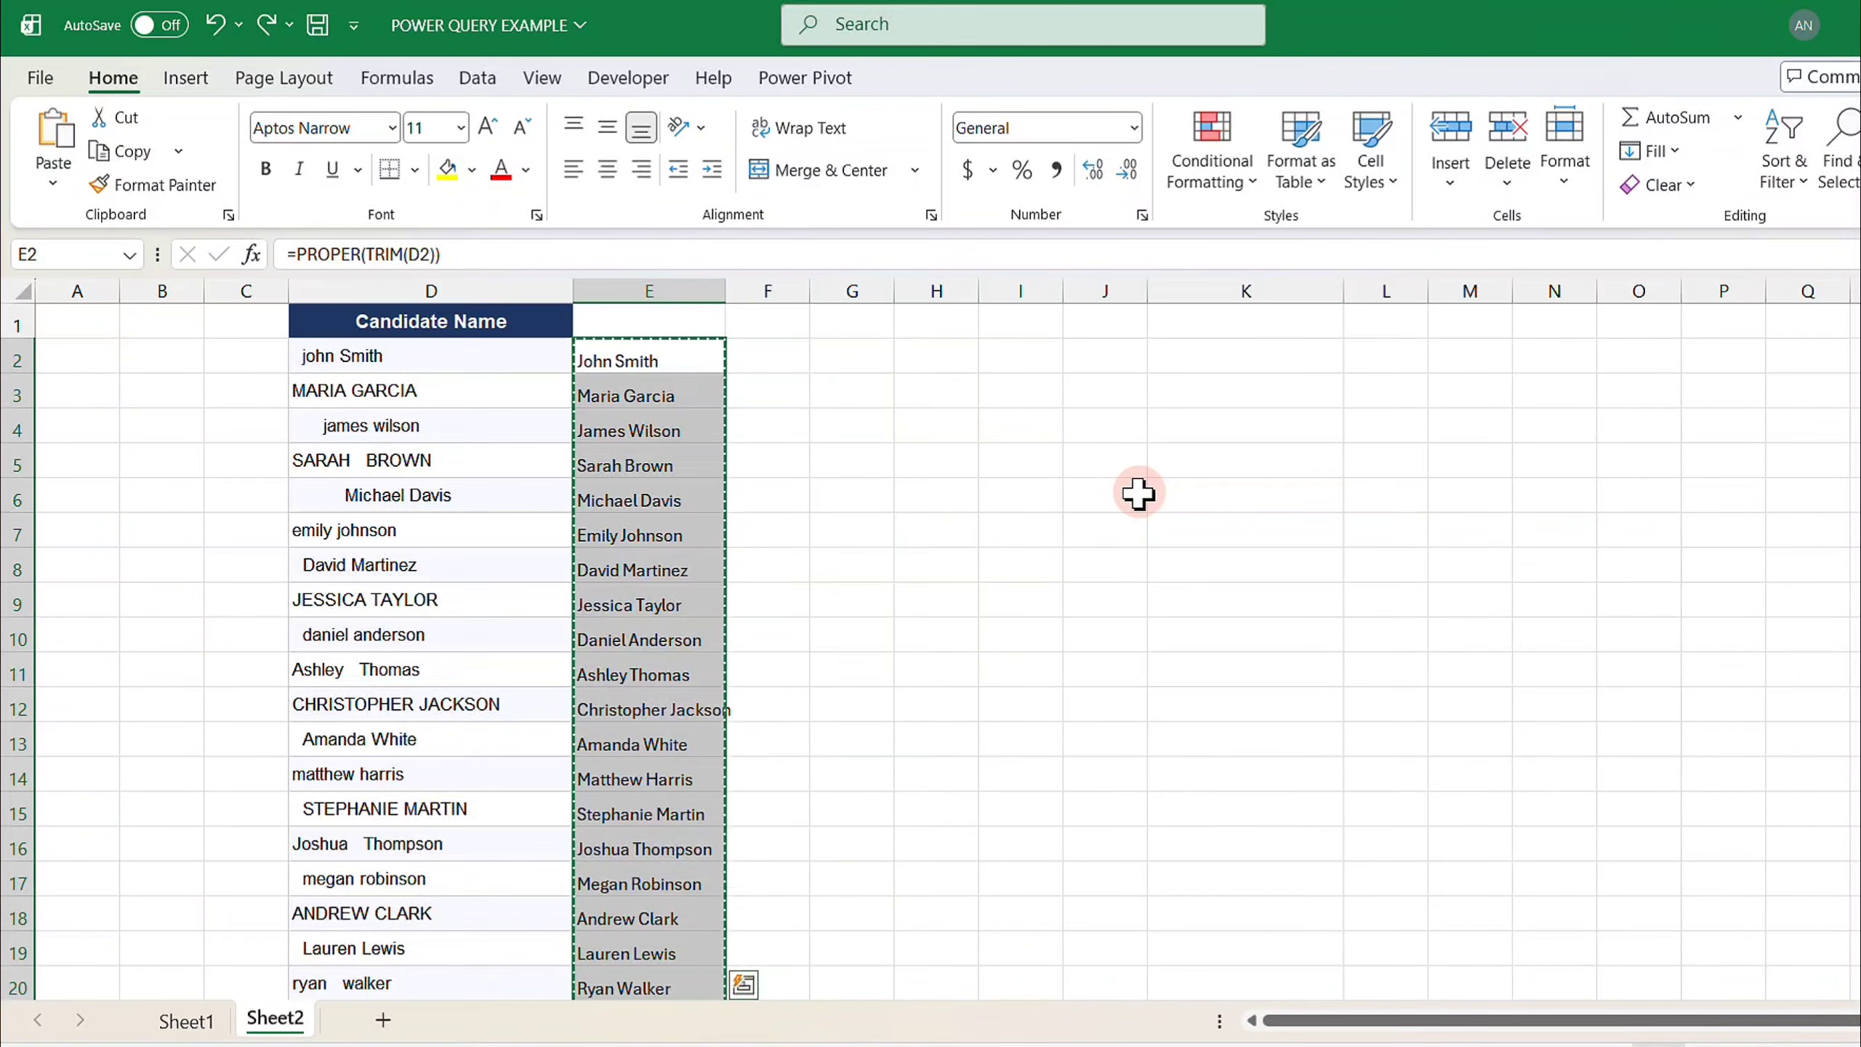
- Copy the extra names from the Book2 workbook and paste them below the list starting at D102
key("Delete")
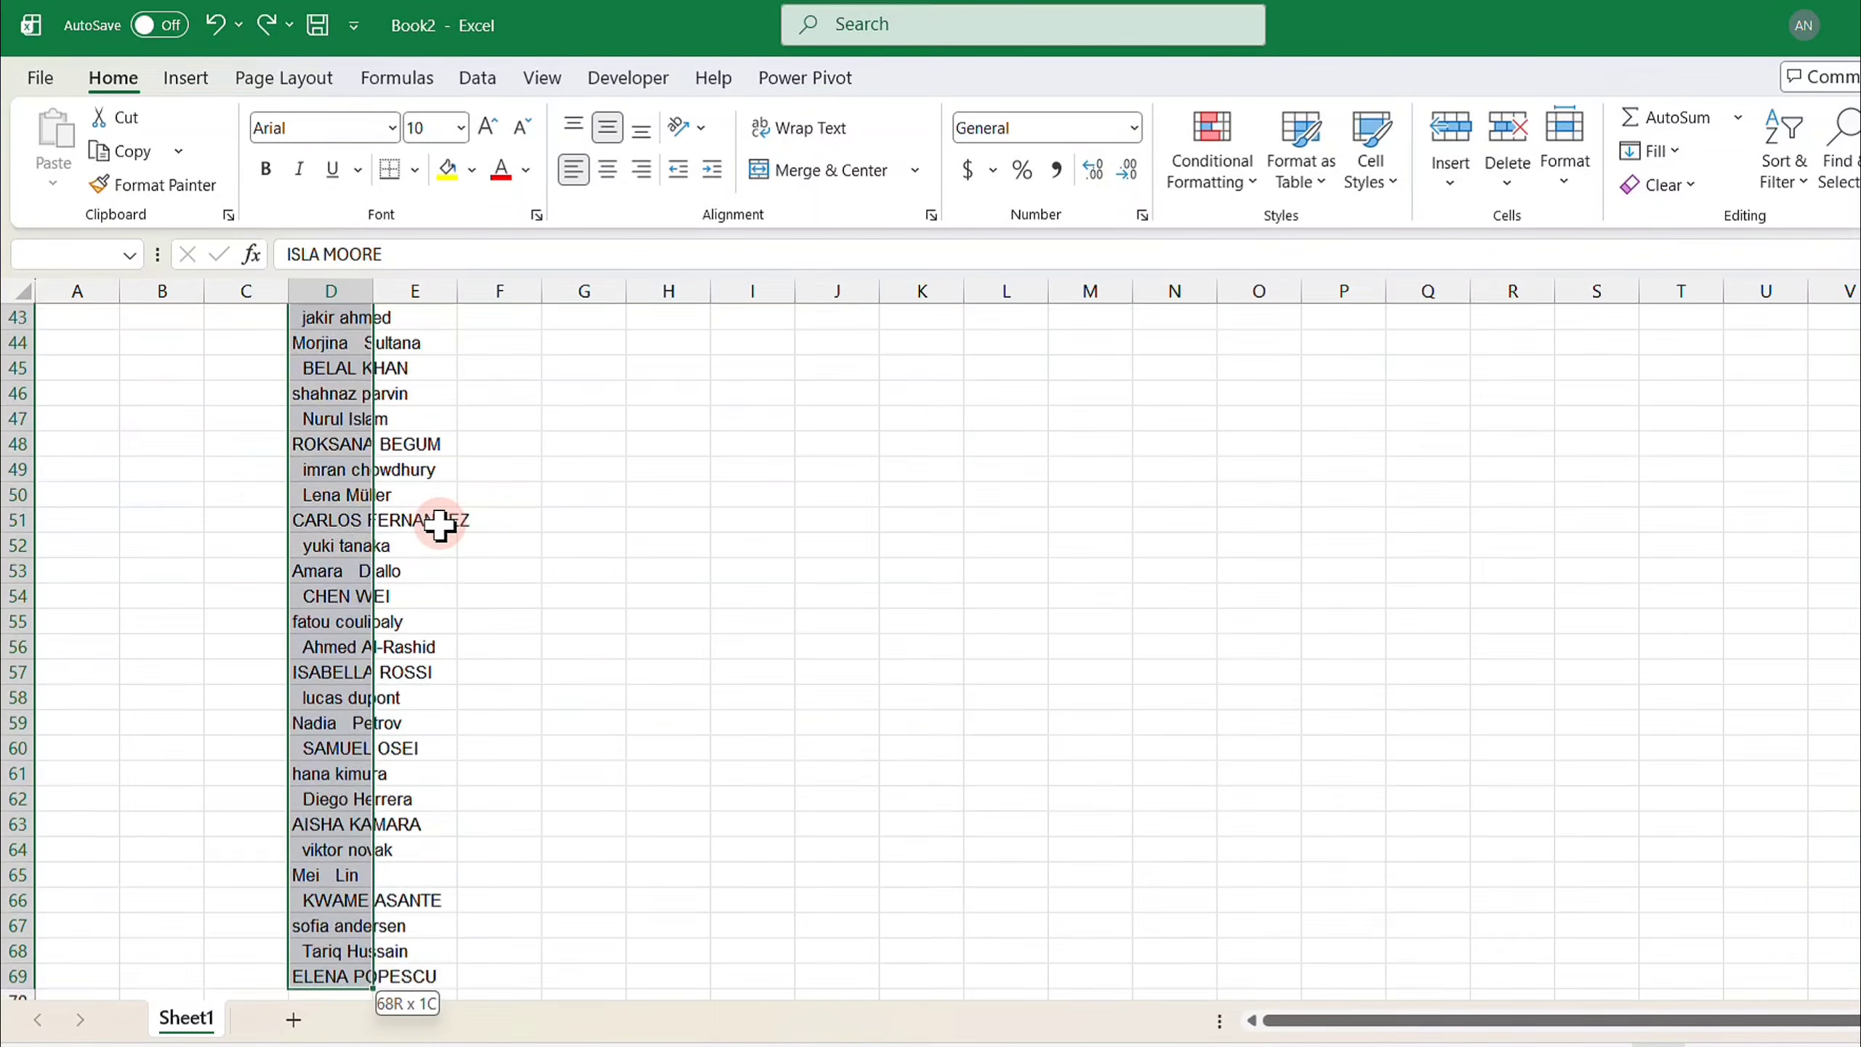
key("ctrl+c")
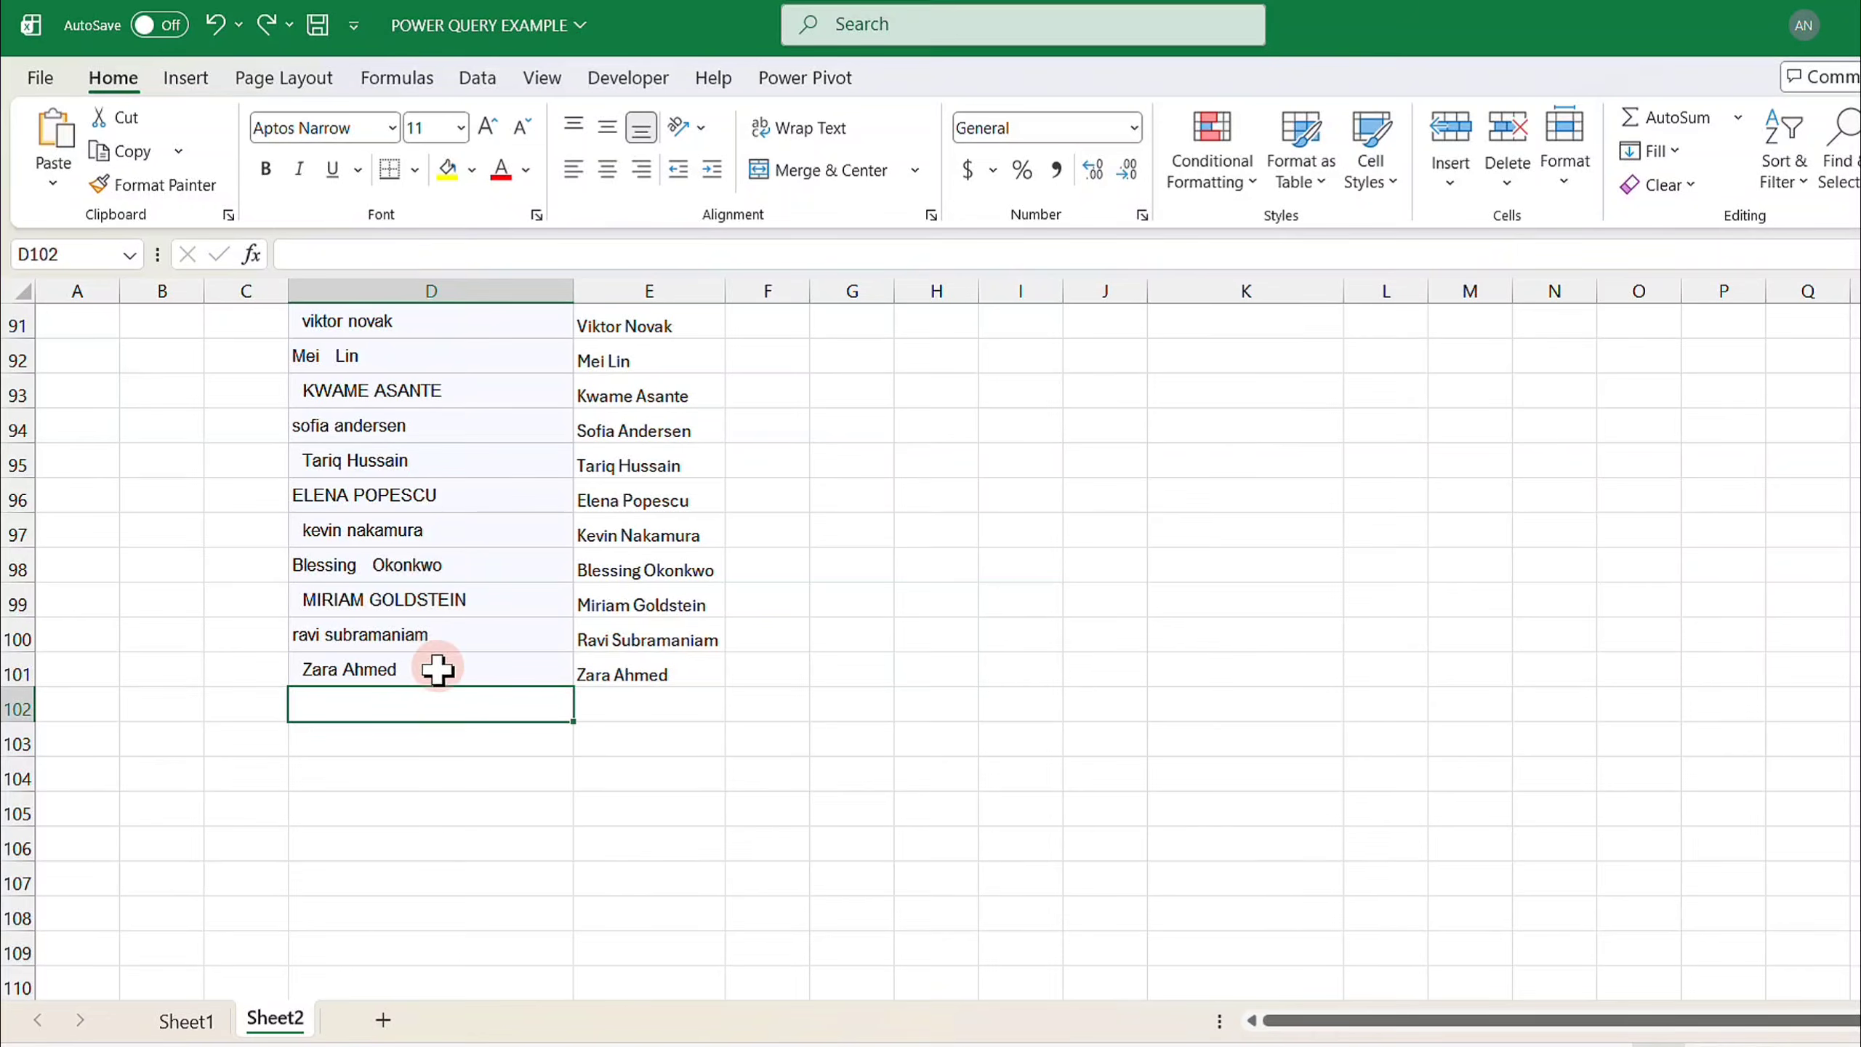
key("ctrl+v")
left_click(624, 705)
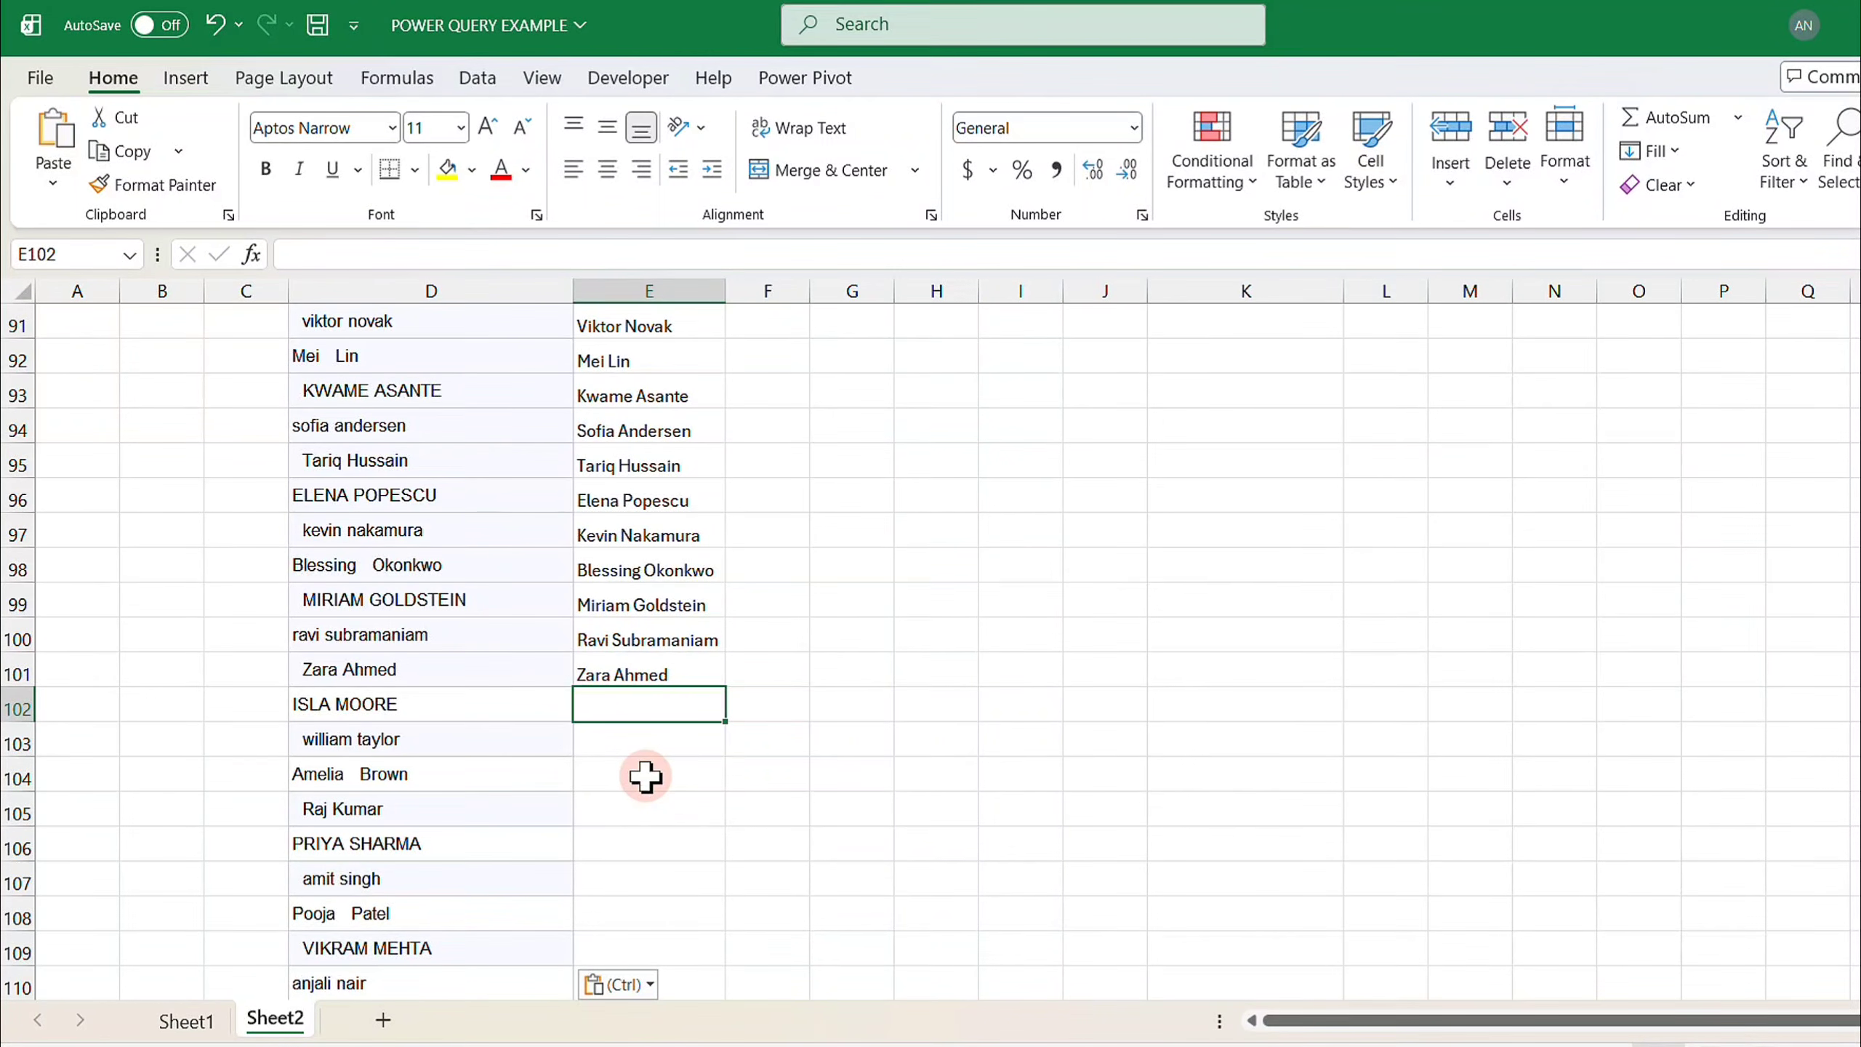
- Undo the formula fill and the PROPER(TRIM) formula in column E
scroll(644, 777, "up", 20)
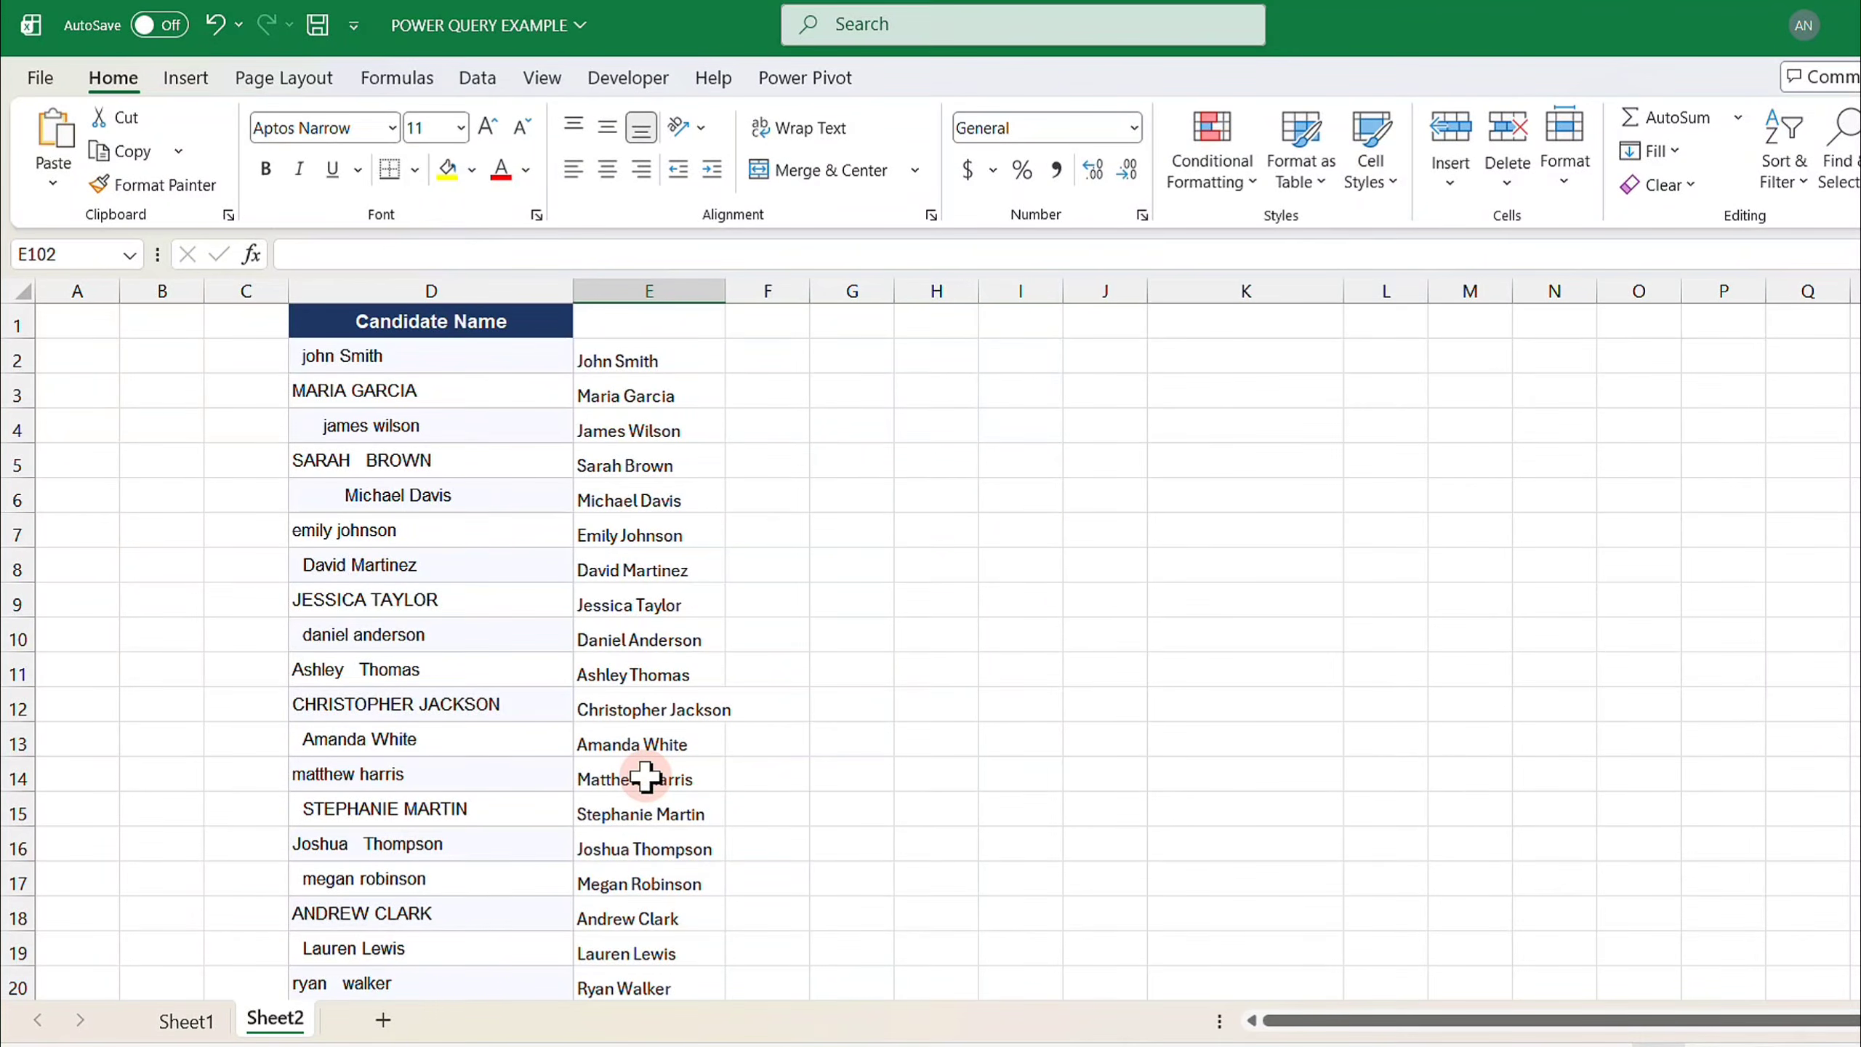
key("ctrl+z")
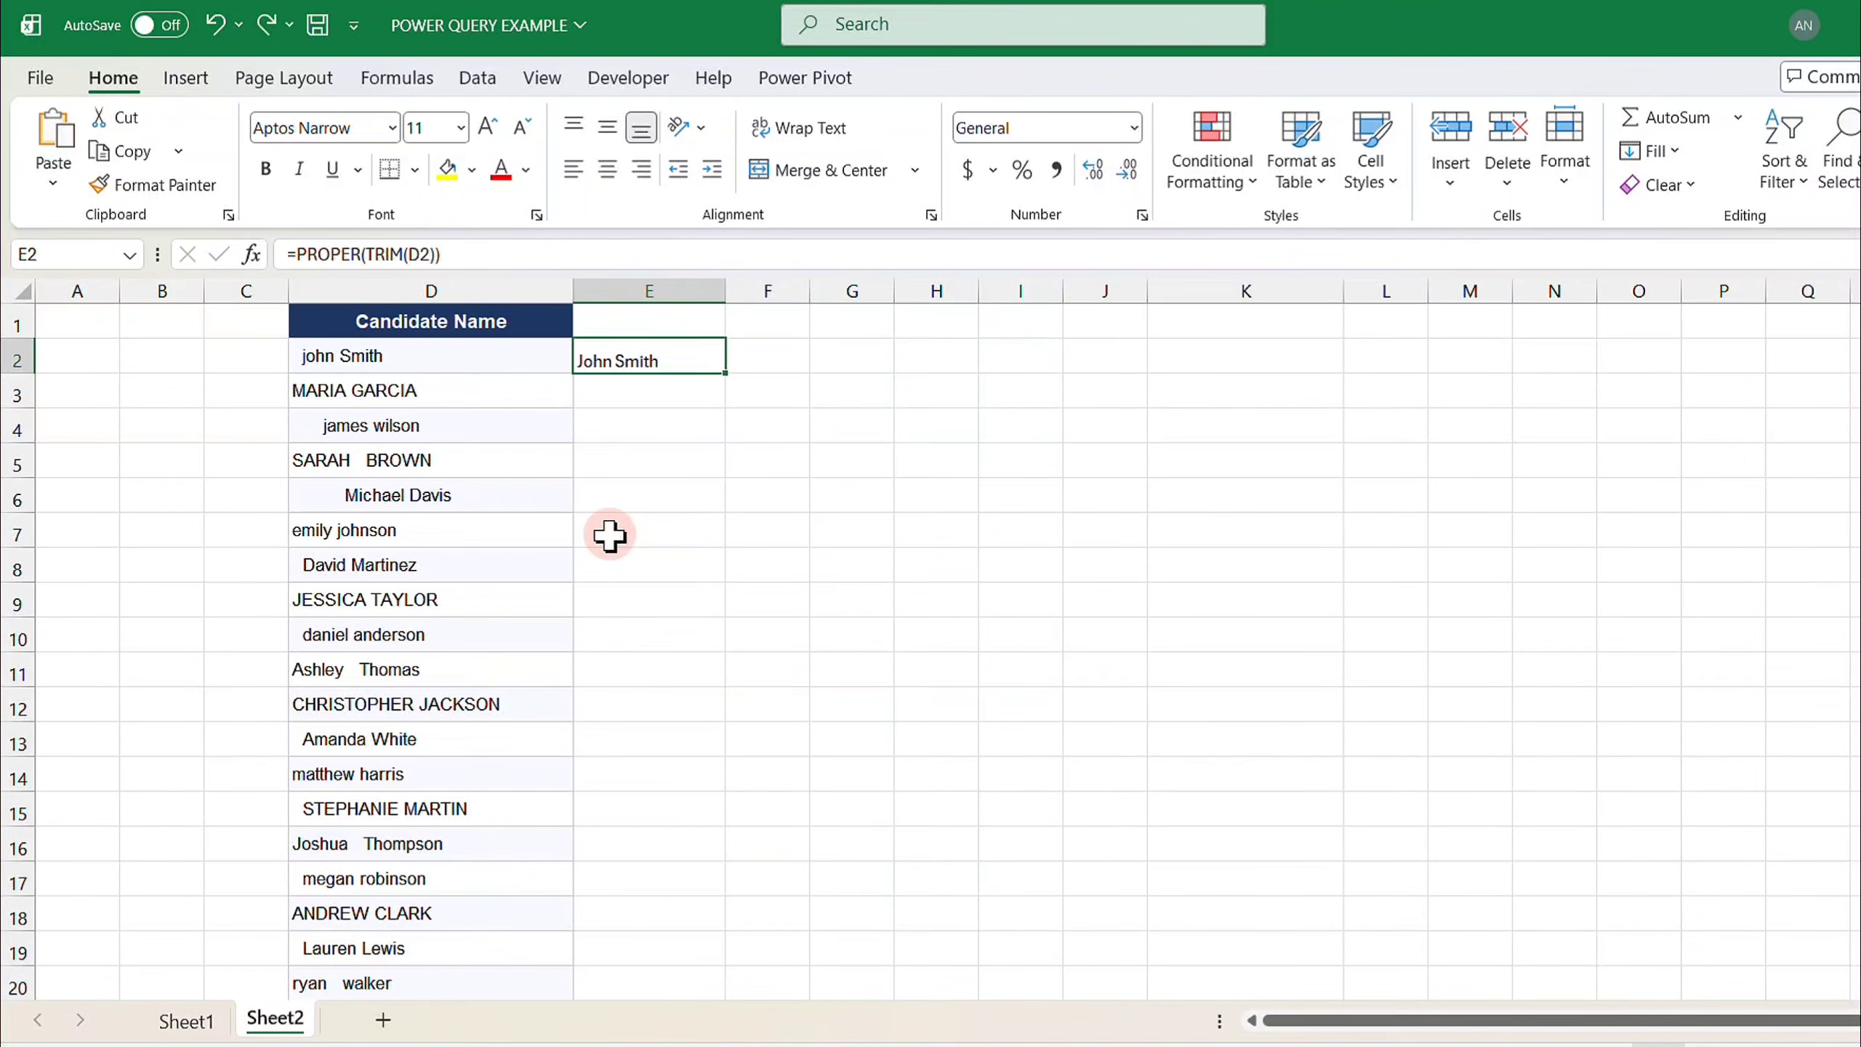
key("ctrl+z")
- Load the Candidate Name range D1:D101, with headers, into Power Query as a table
left_click(445, 414)
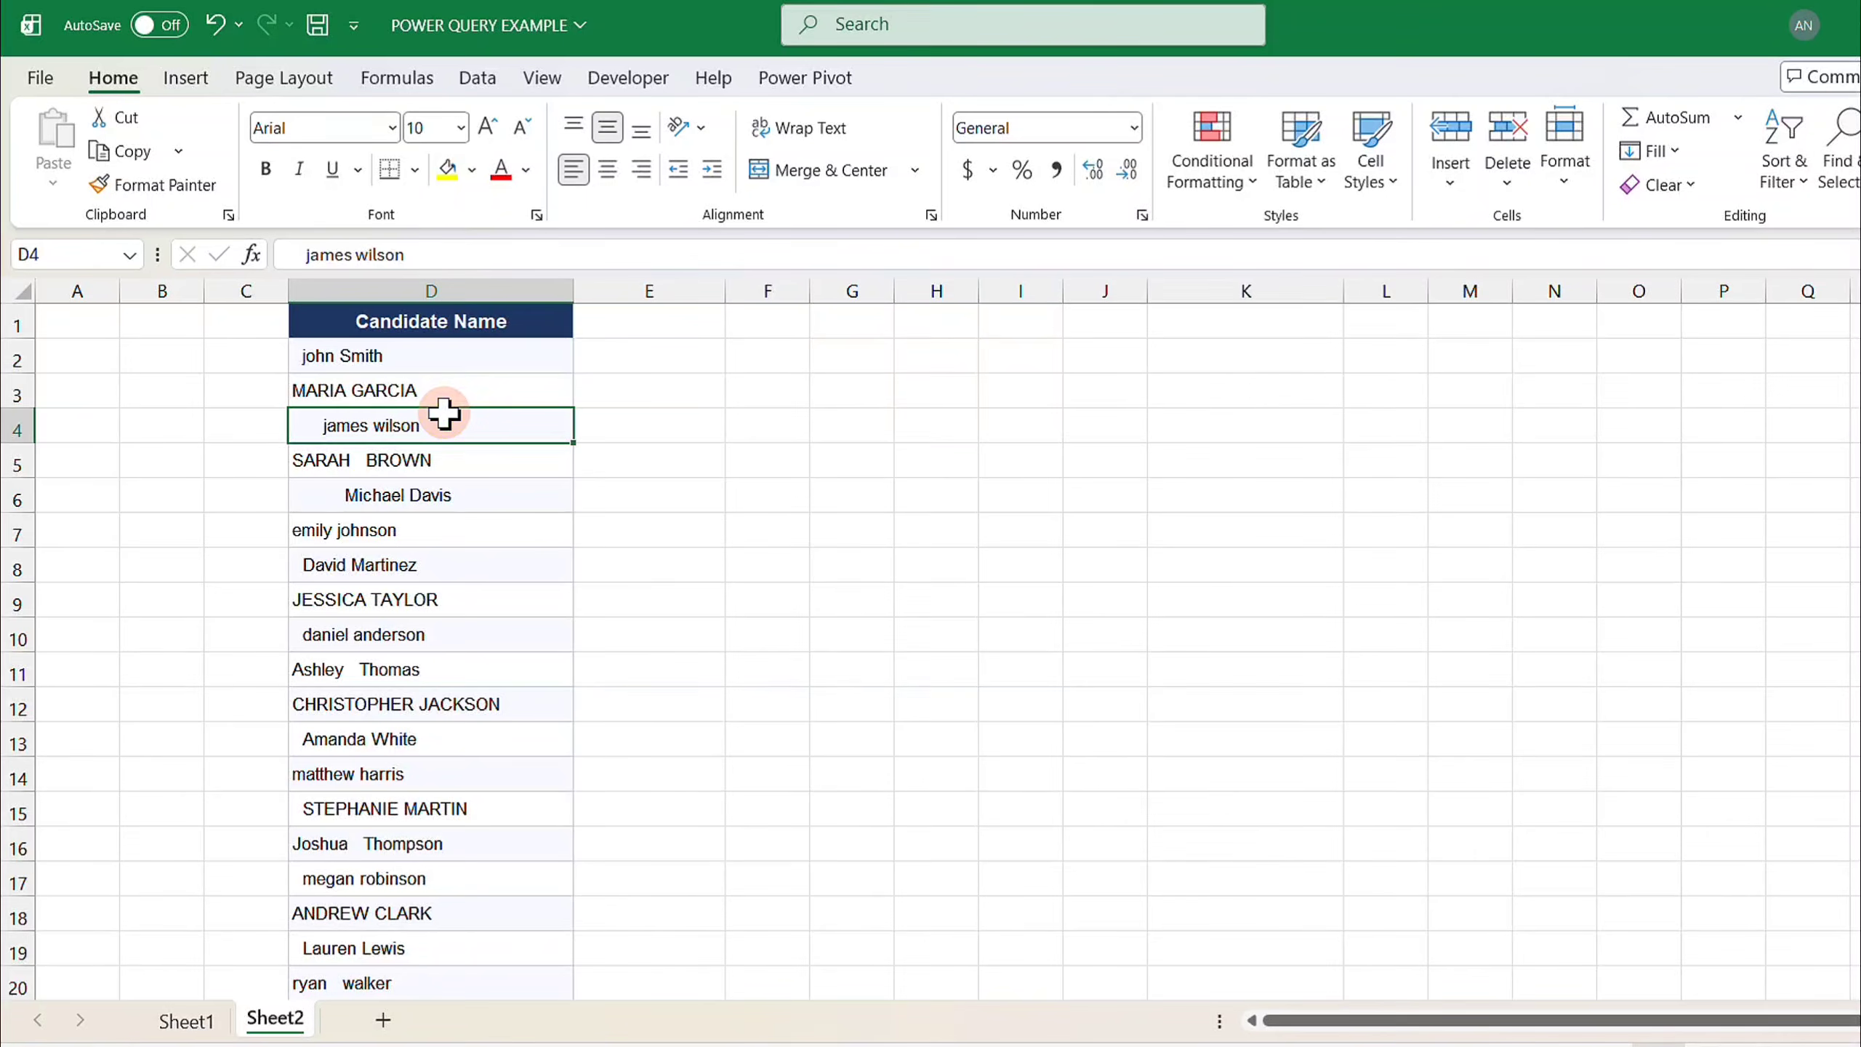
left_click(475, 80)
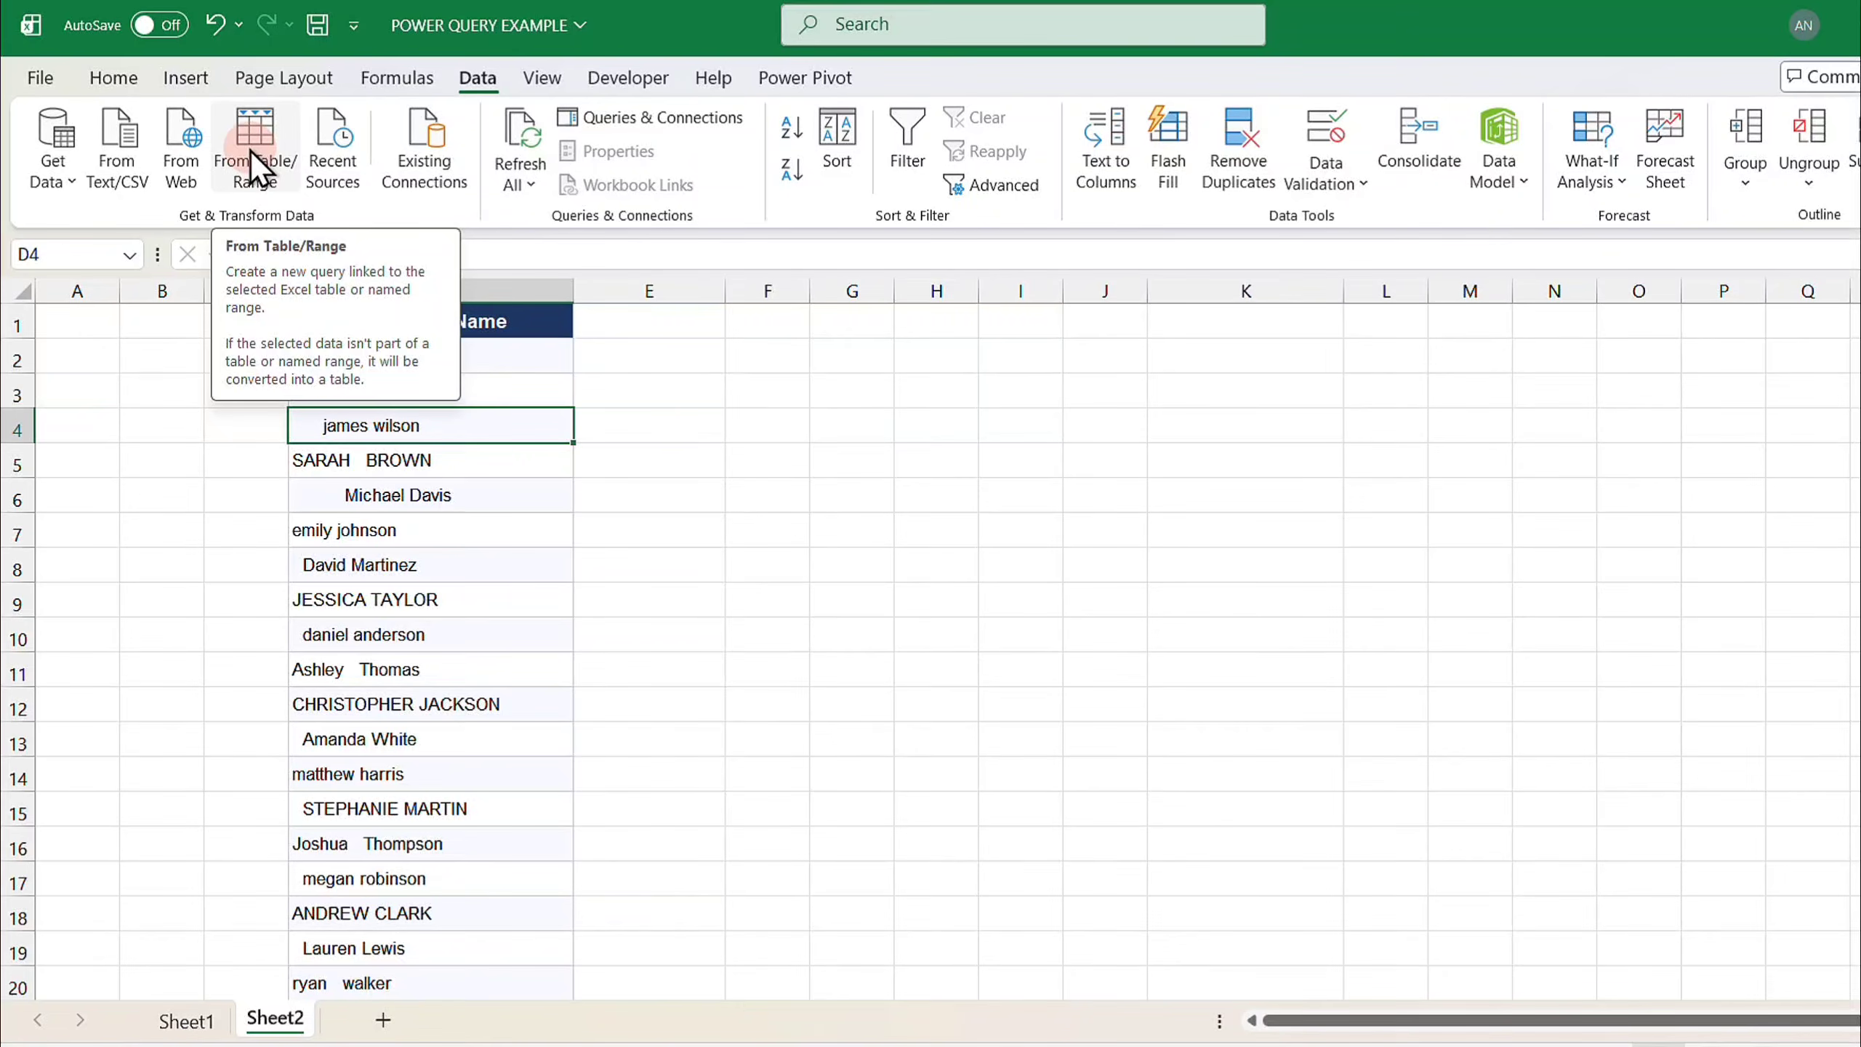
left_click(250, 149)
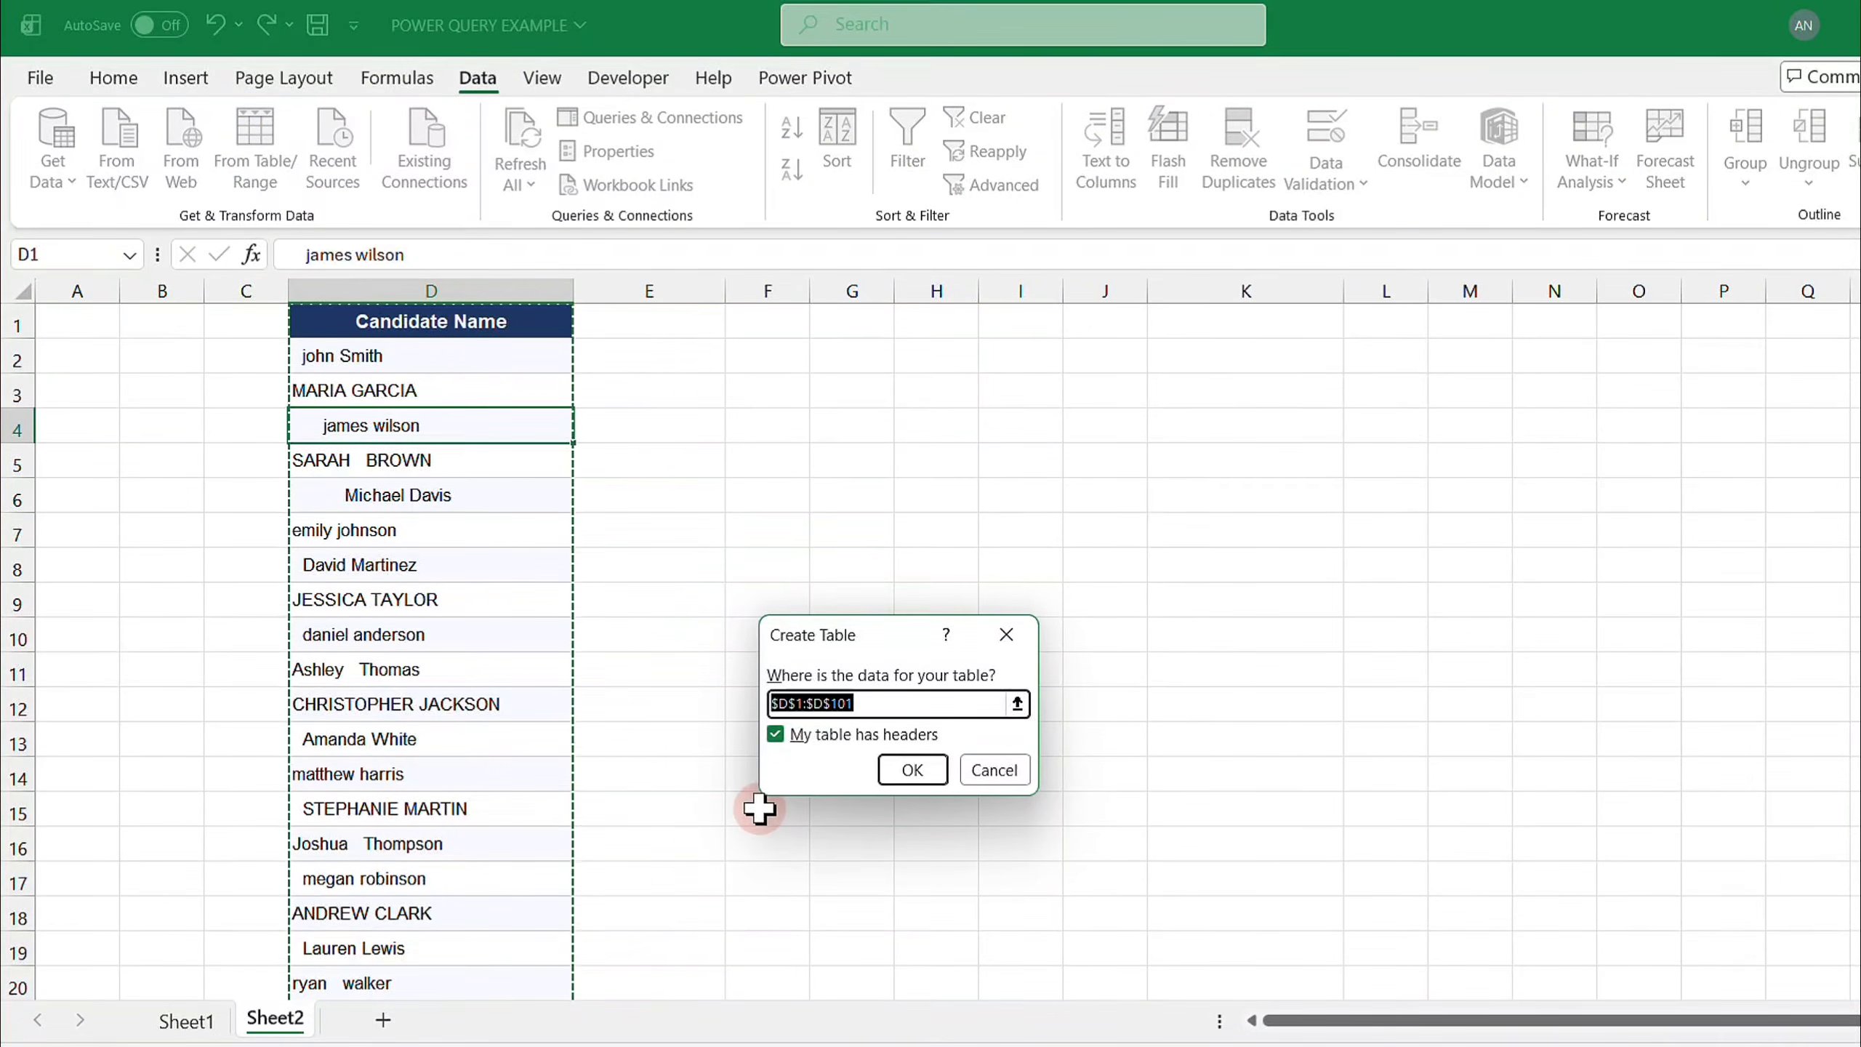
left_click(912, 770)
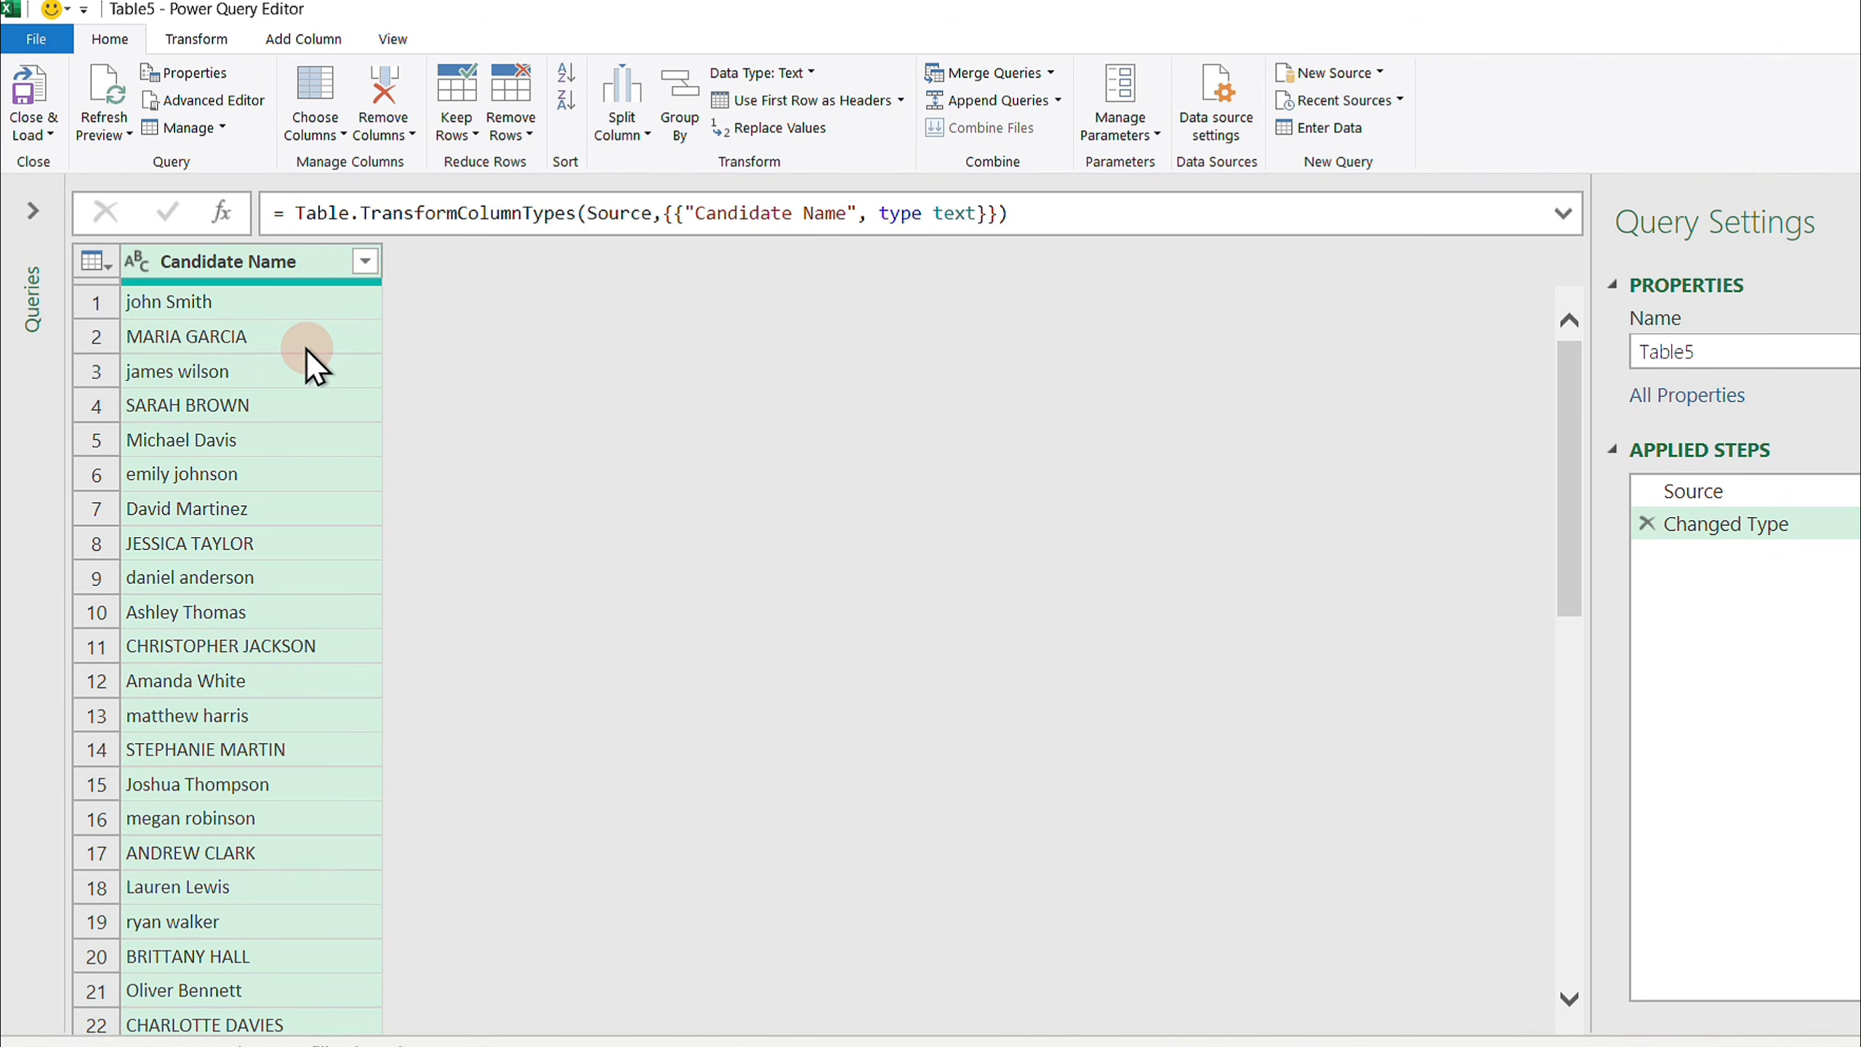
- Transform the Candidate Name column to Capitalize Each Word
right_click(237, 264)
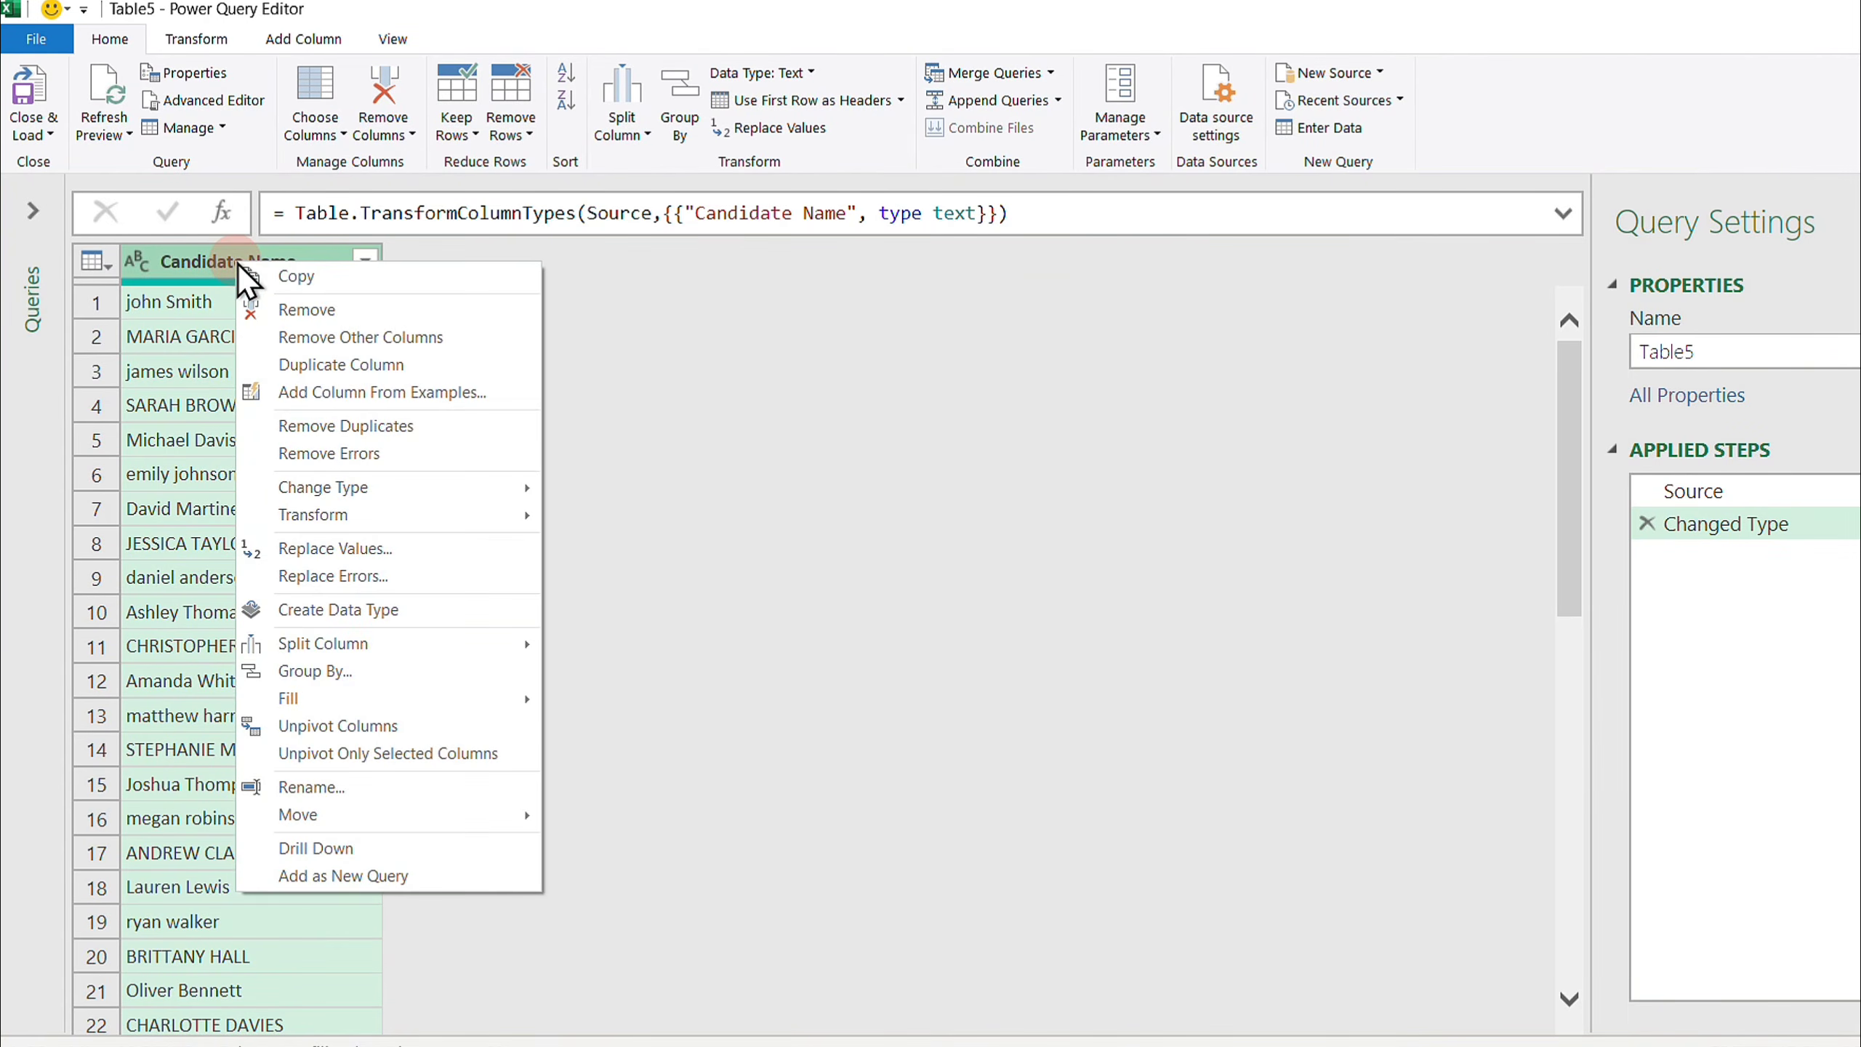
left_click(308, 514)
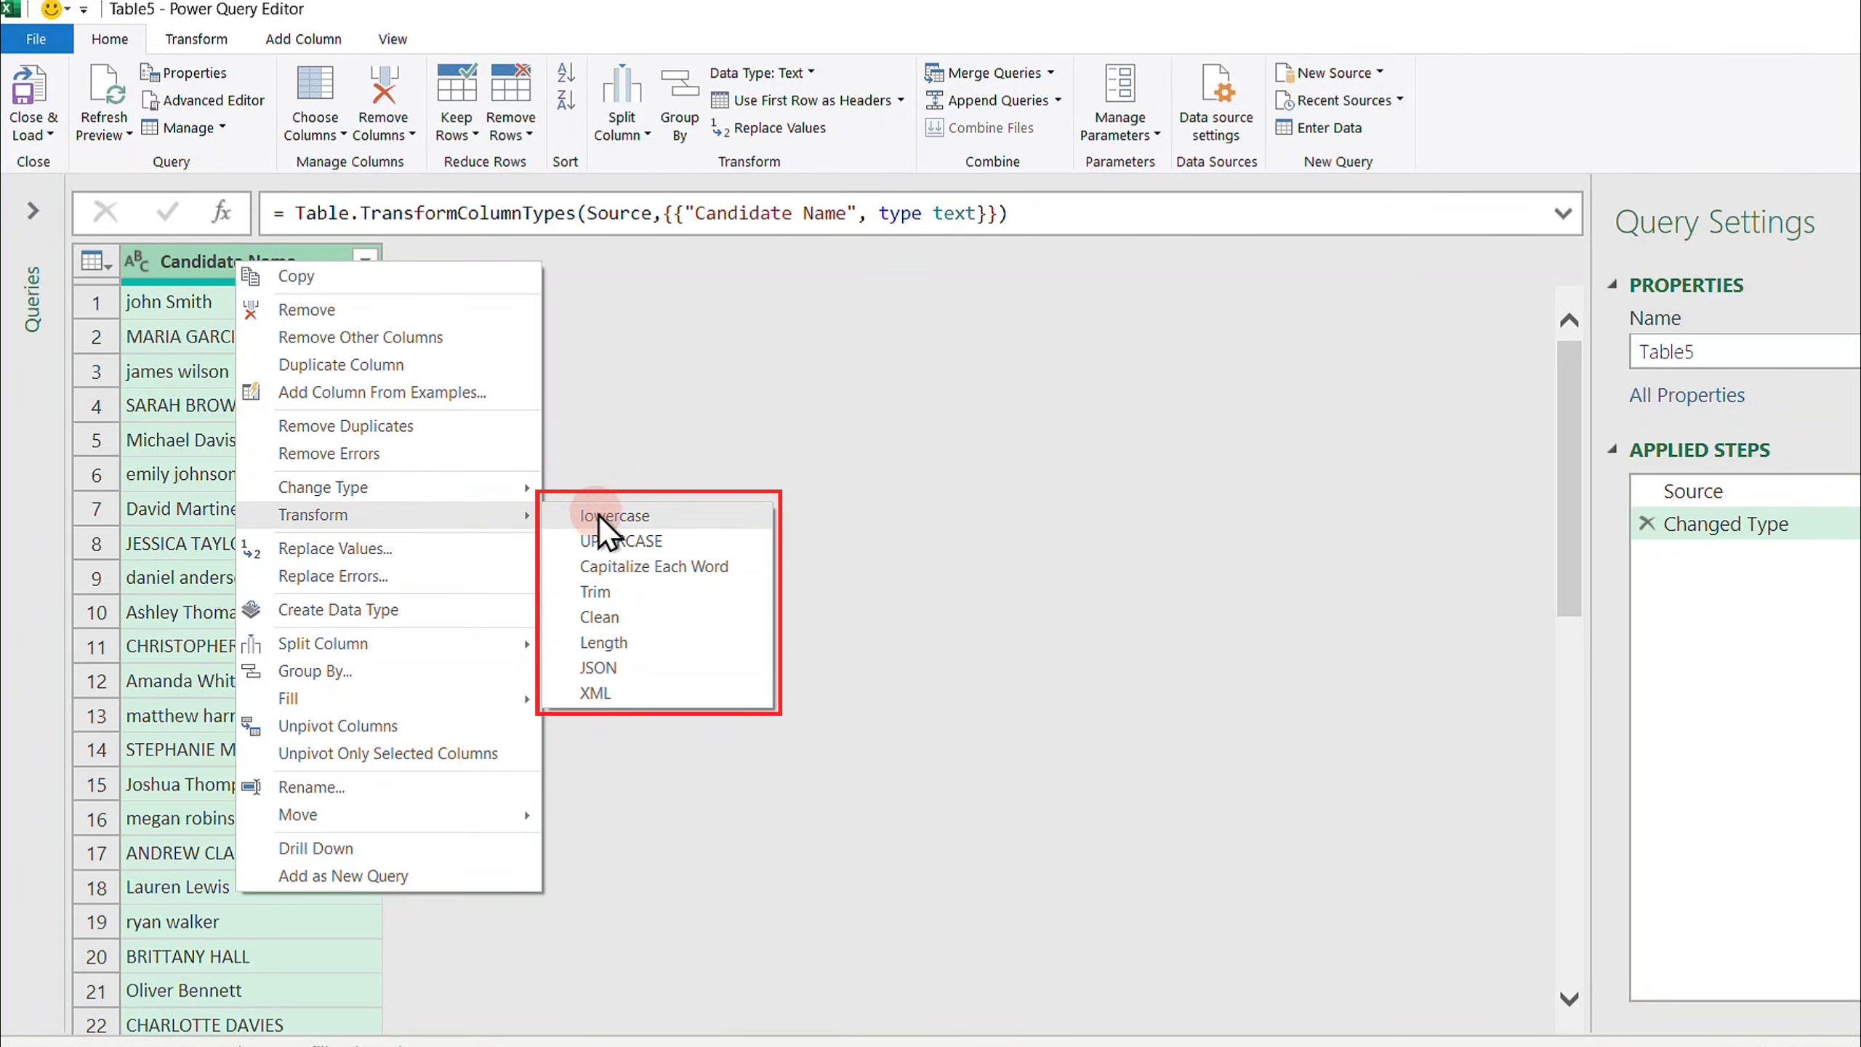
left_click(611, 614)
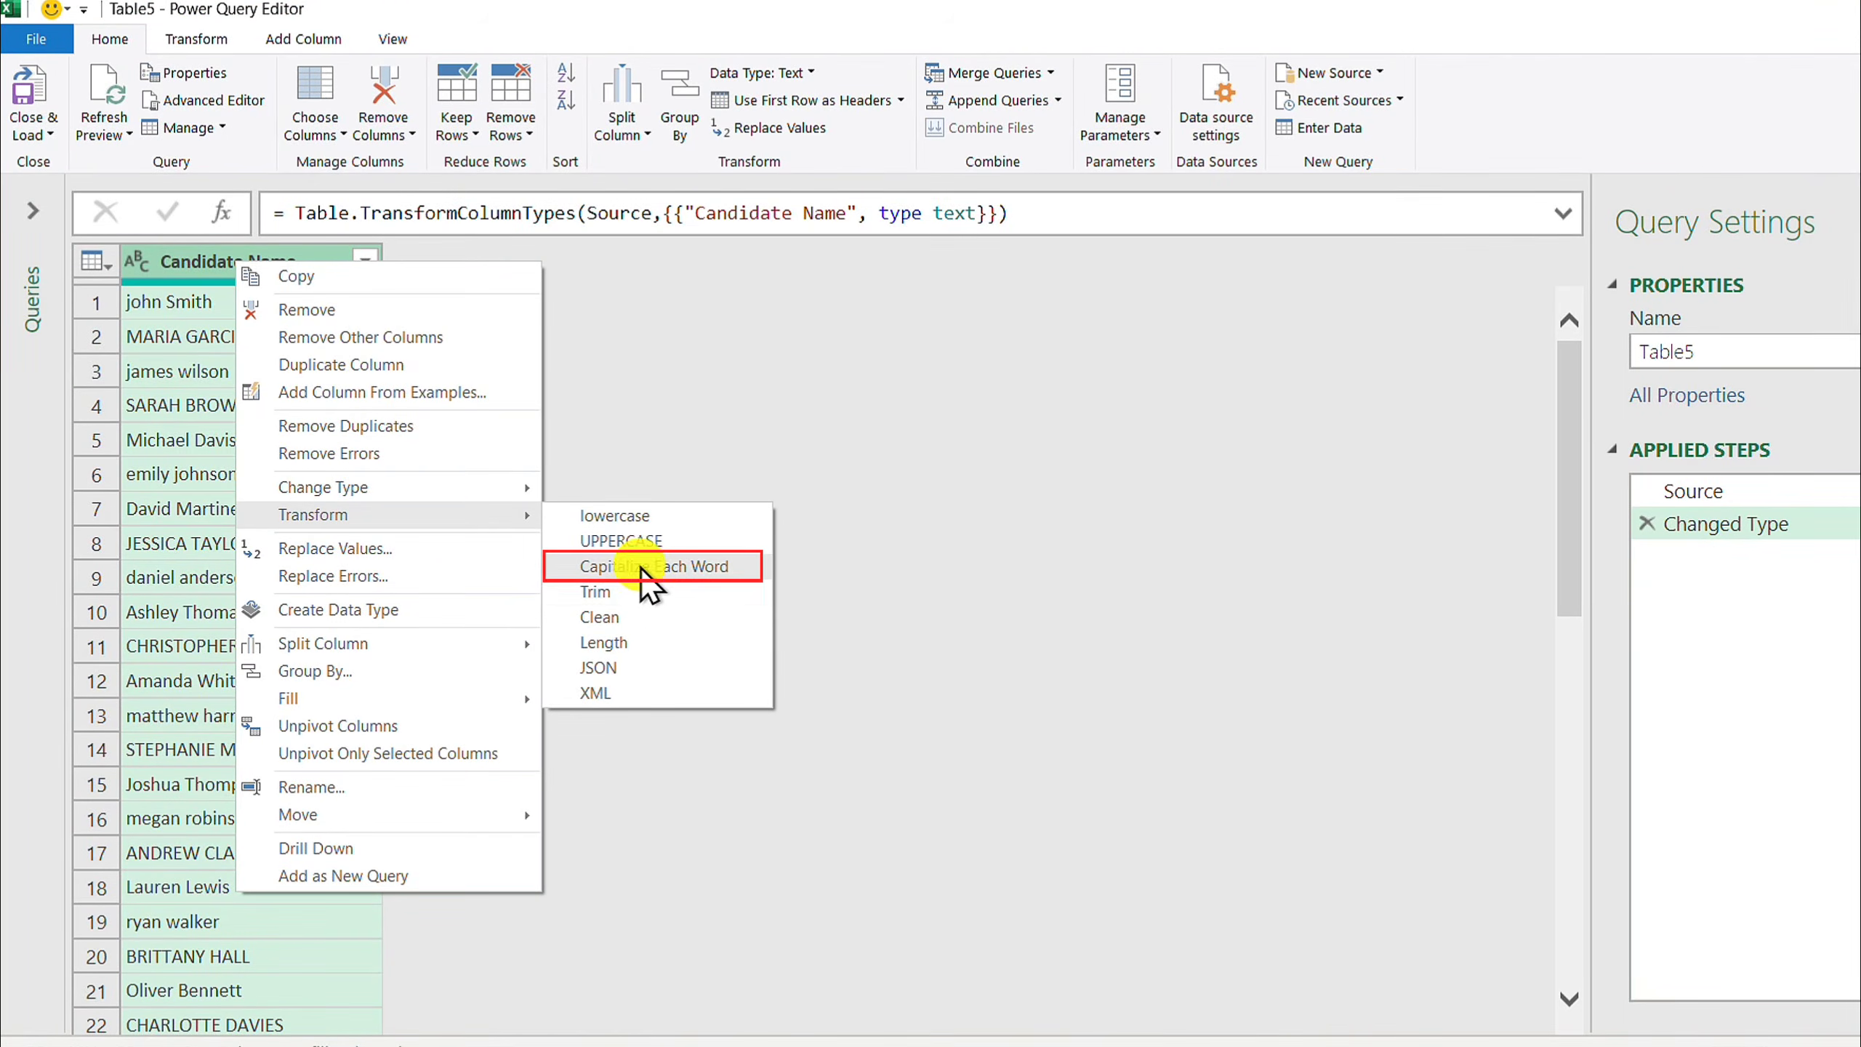
left_click(640, 567)
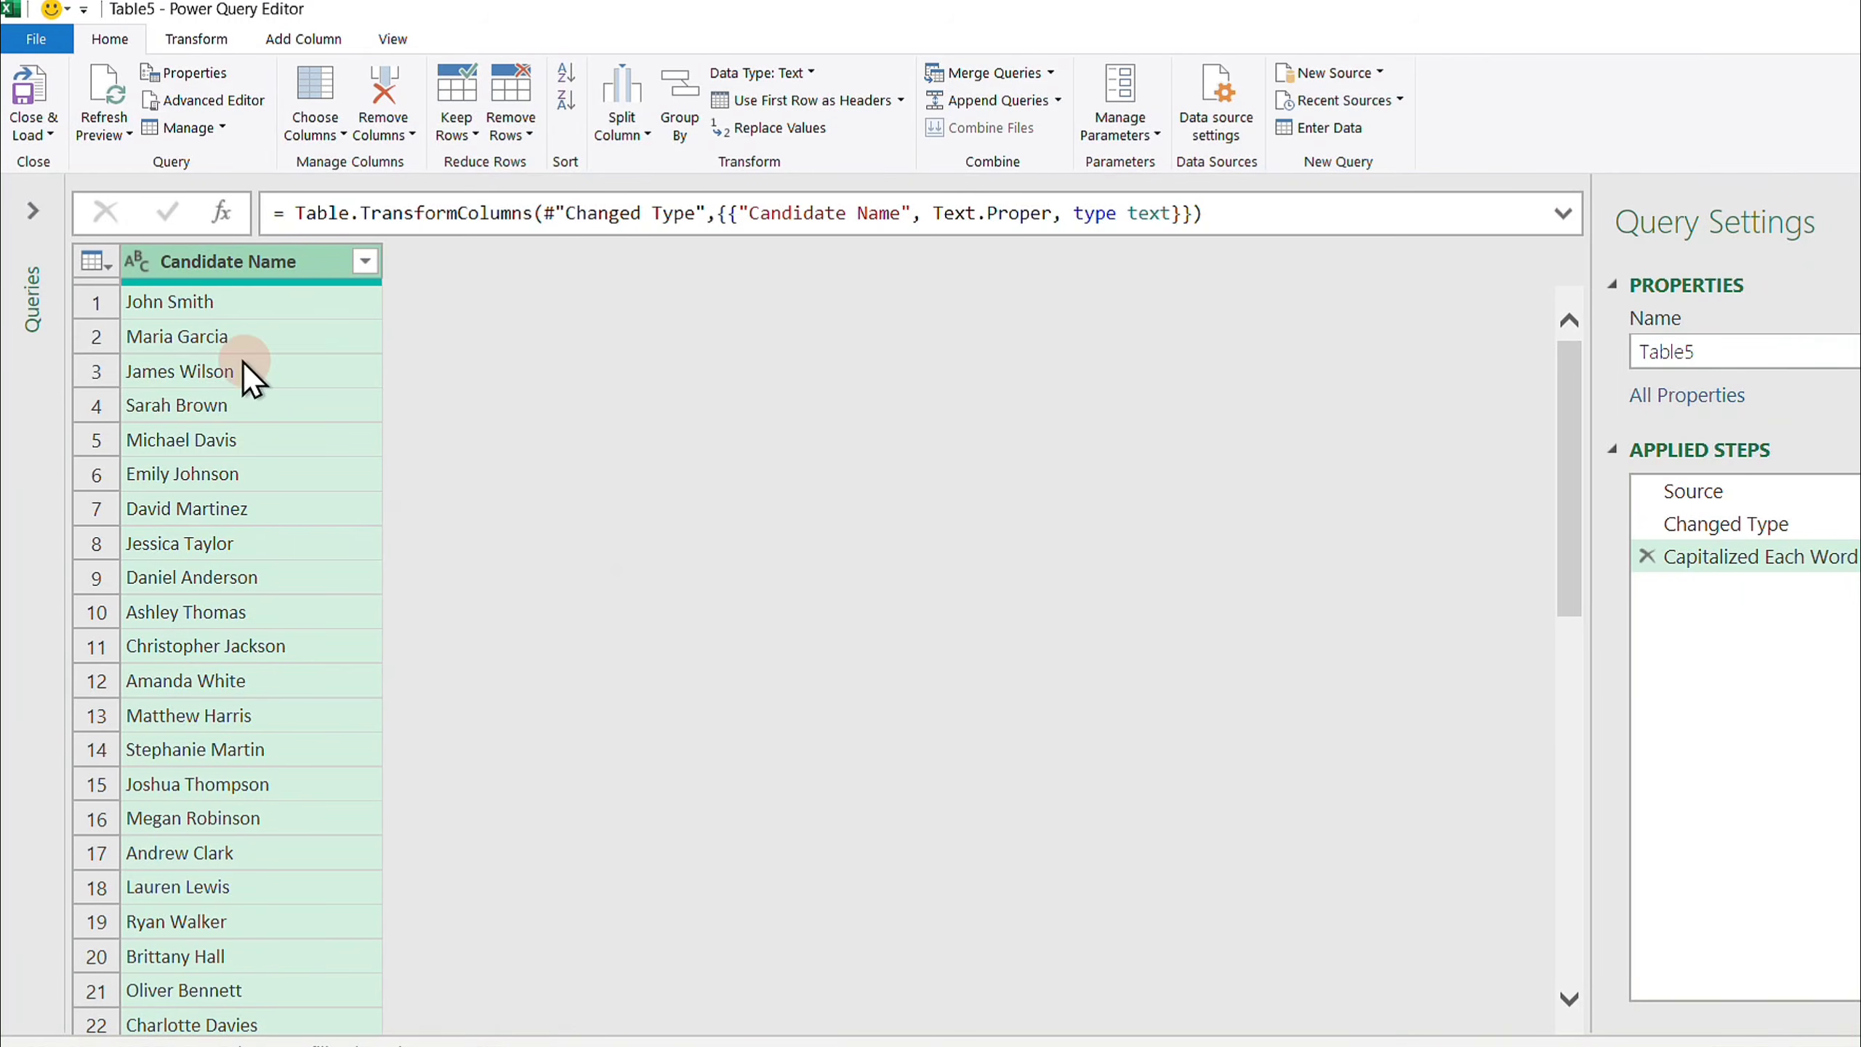
- Apply the Trim transform to the Candidate Name column
right_click(198, 268)
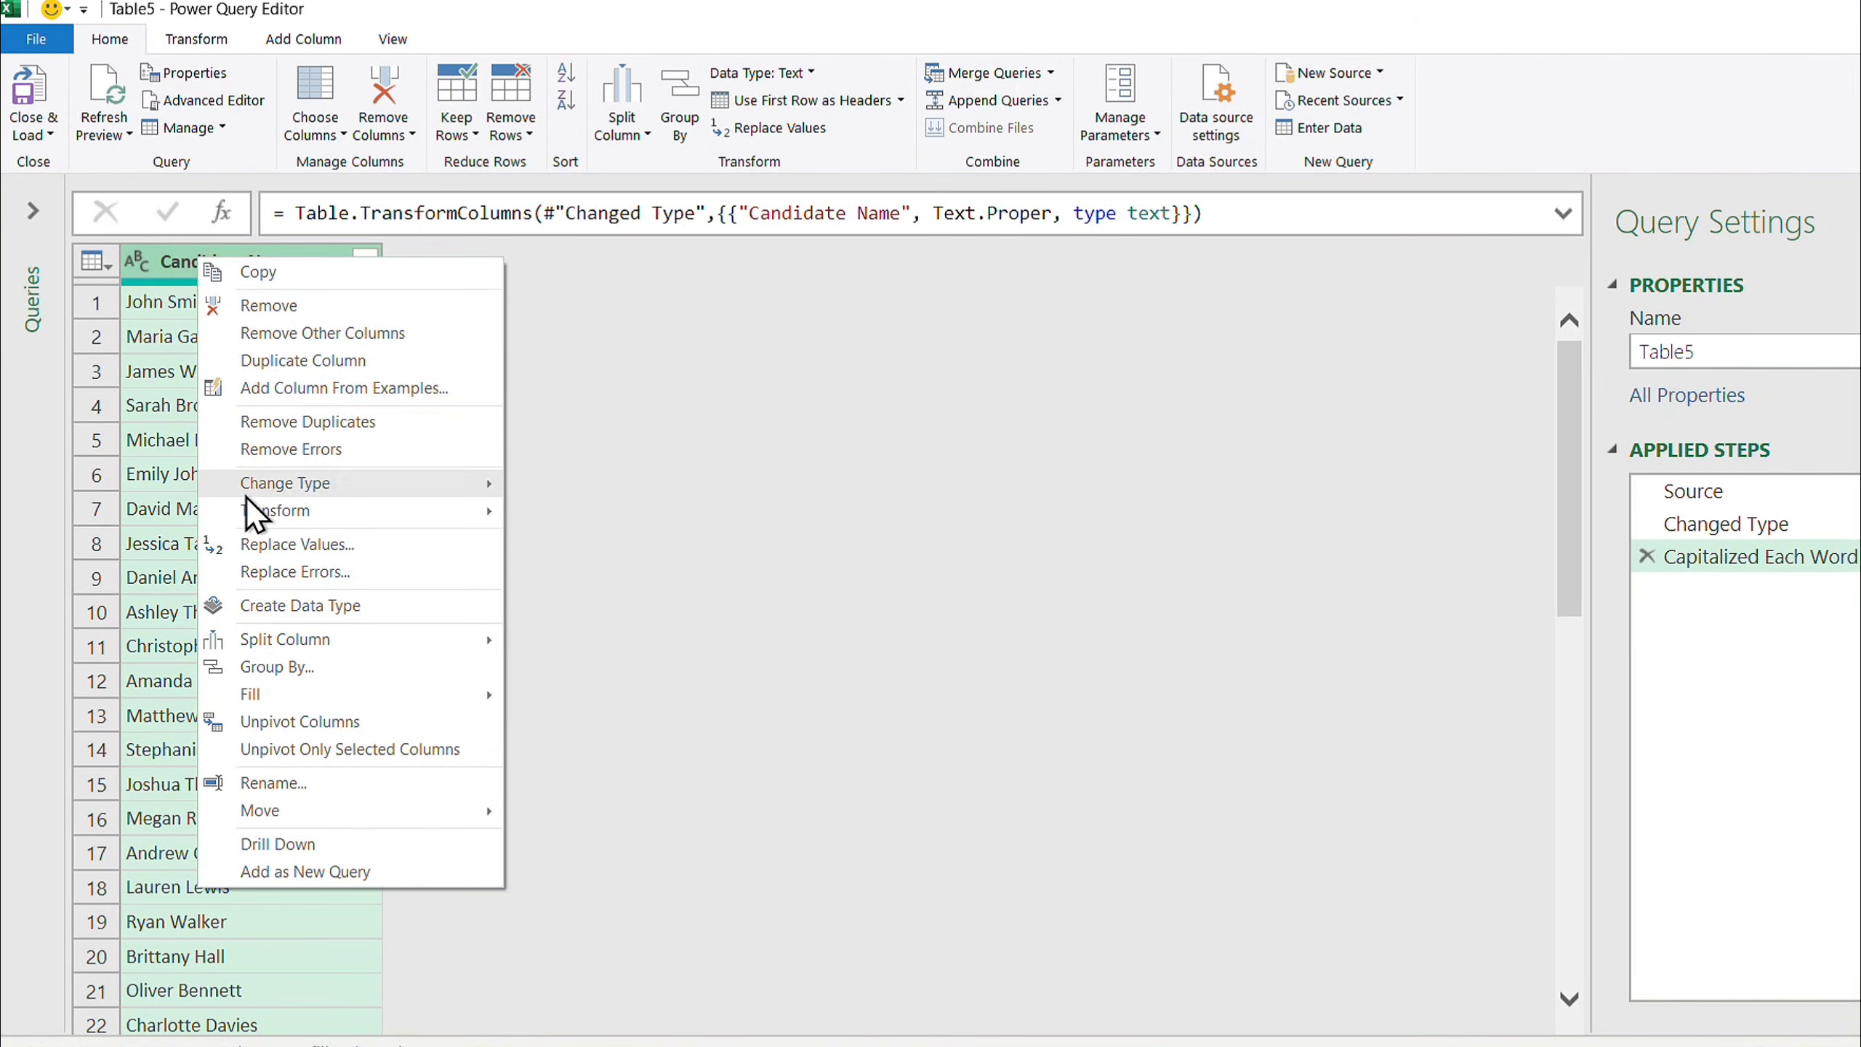
mouse_move(248, 512)
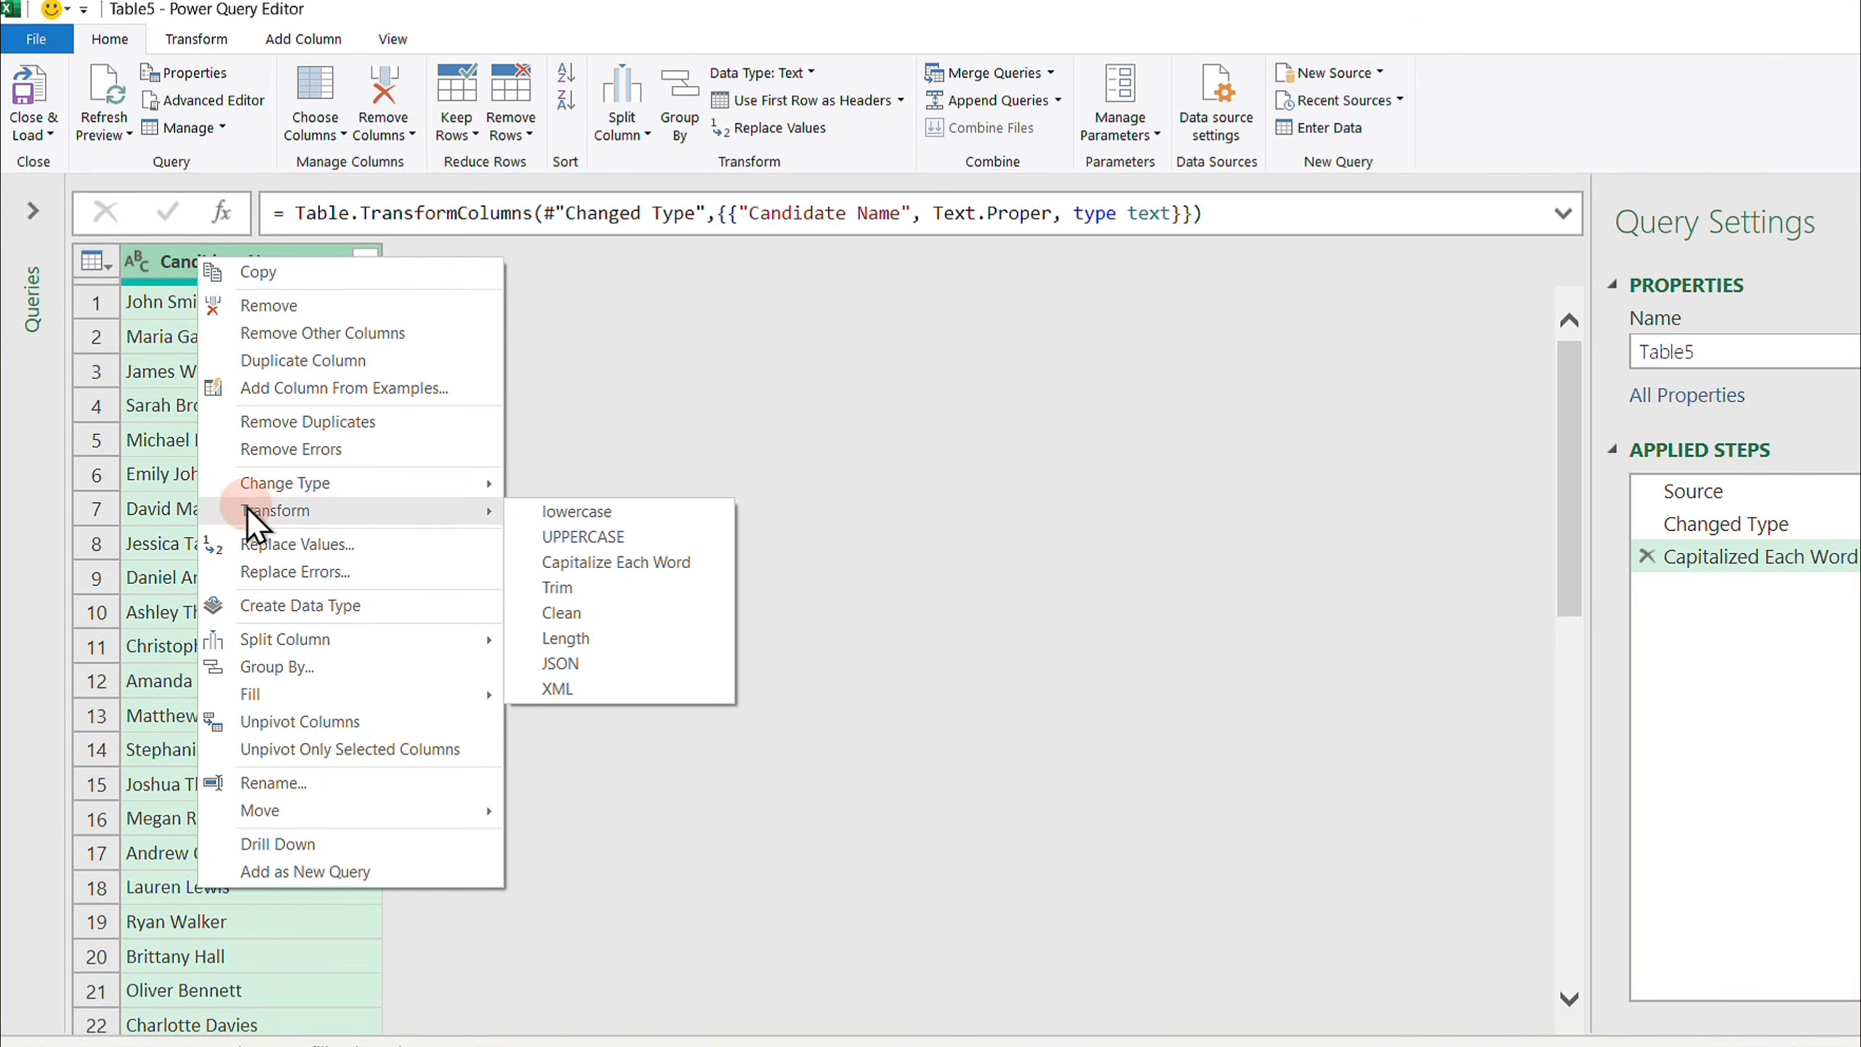
left_click(560, 588)
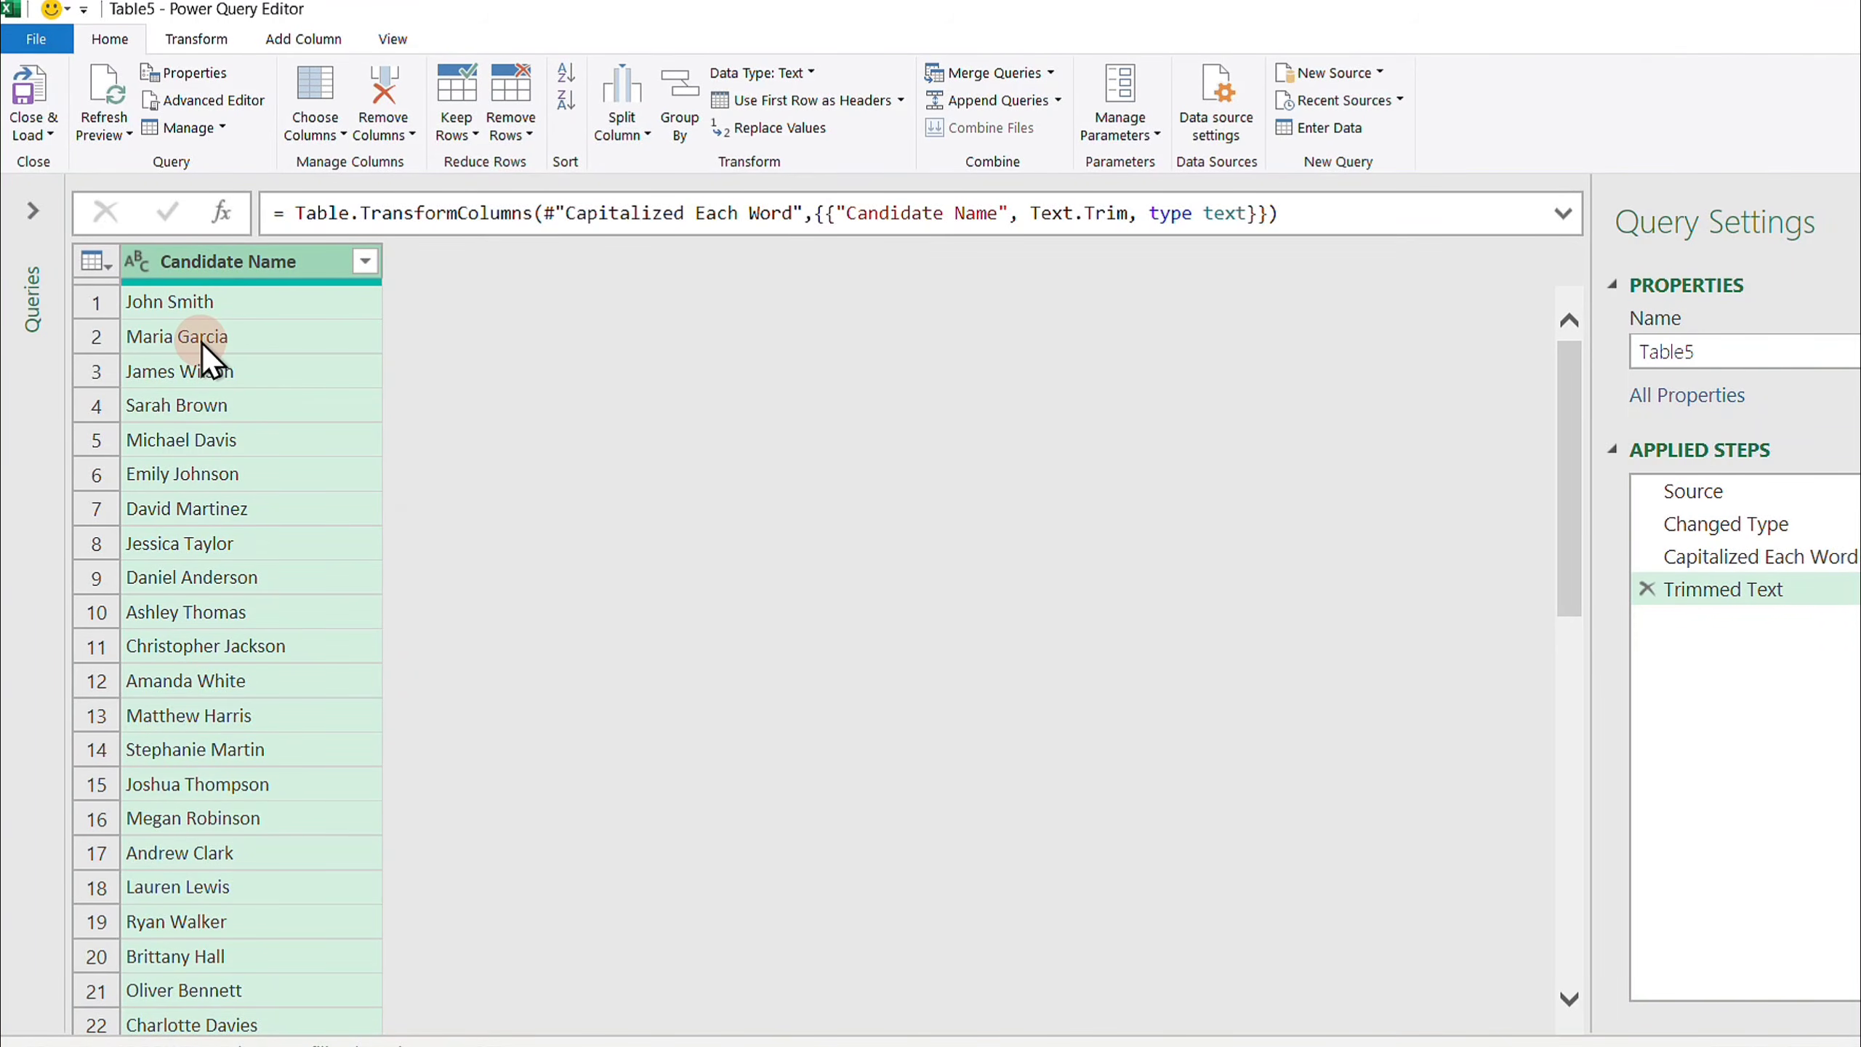
- Close and load the query into a new worksheet and scroll through the loaded names
left_click(28, 102)
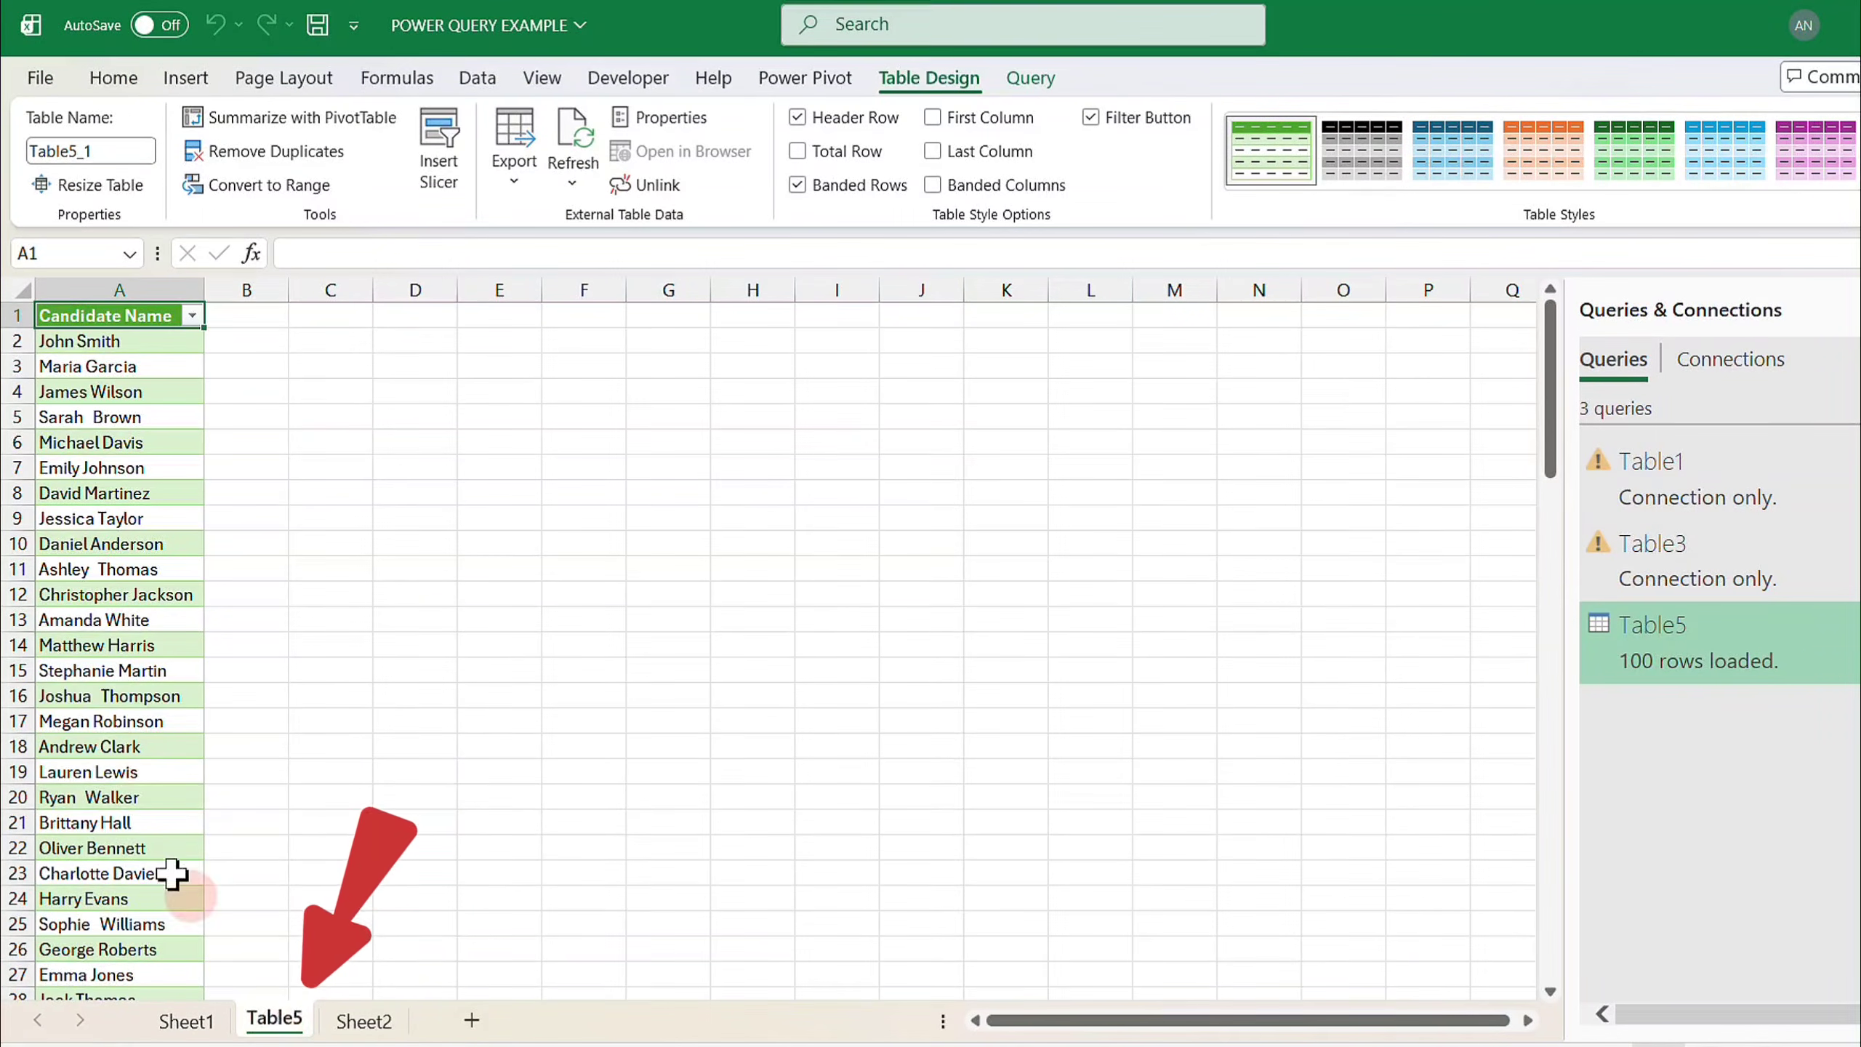
scroll(124, 700, "down", 12)
scroll(117, 704, "down", 15)
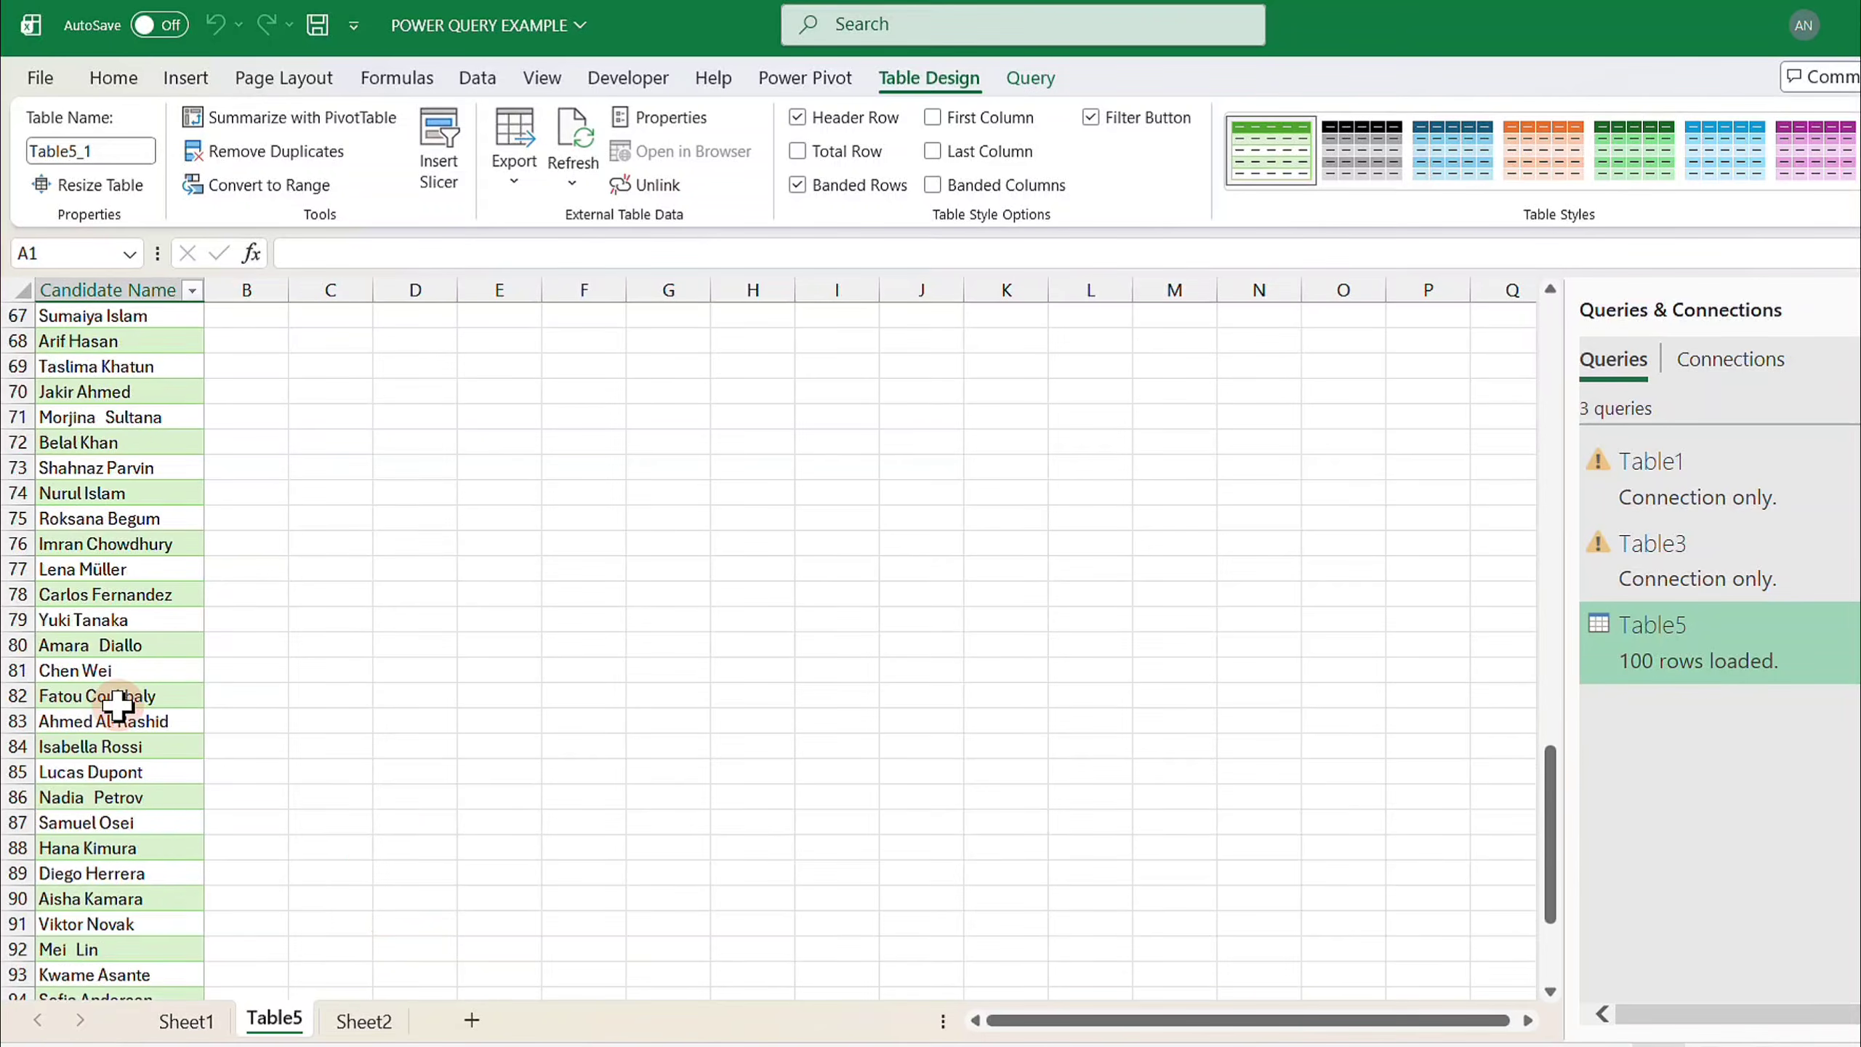
scroll(117, 705, "up", 16)
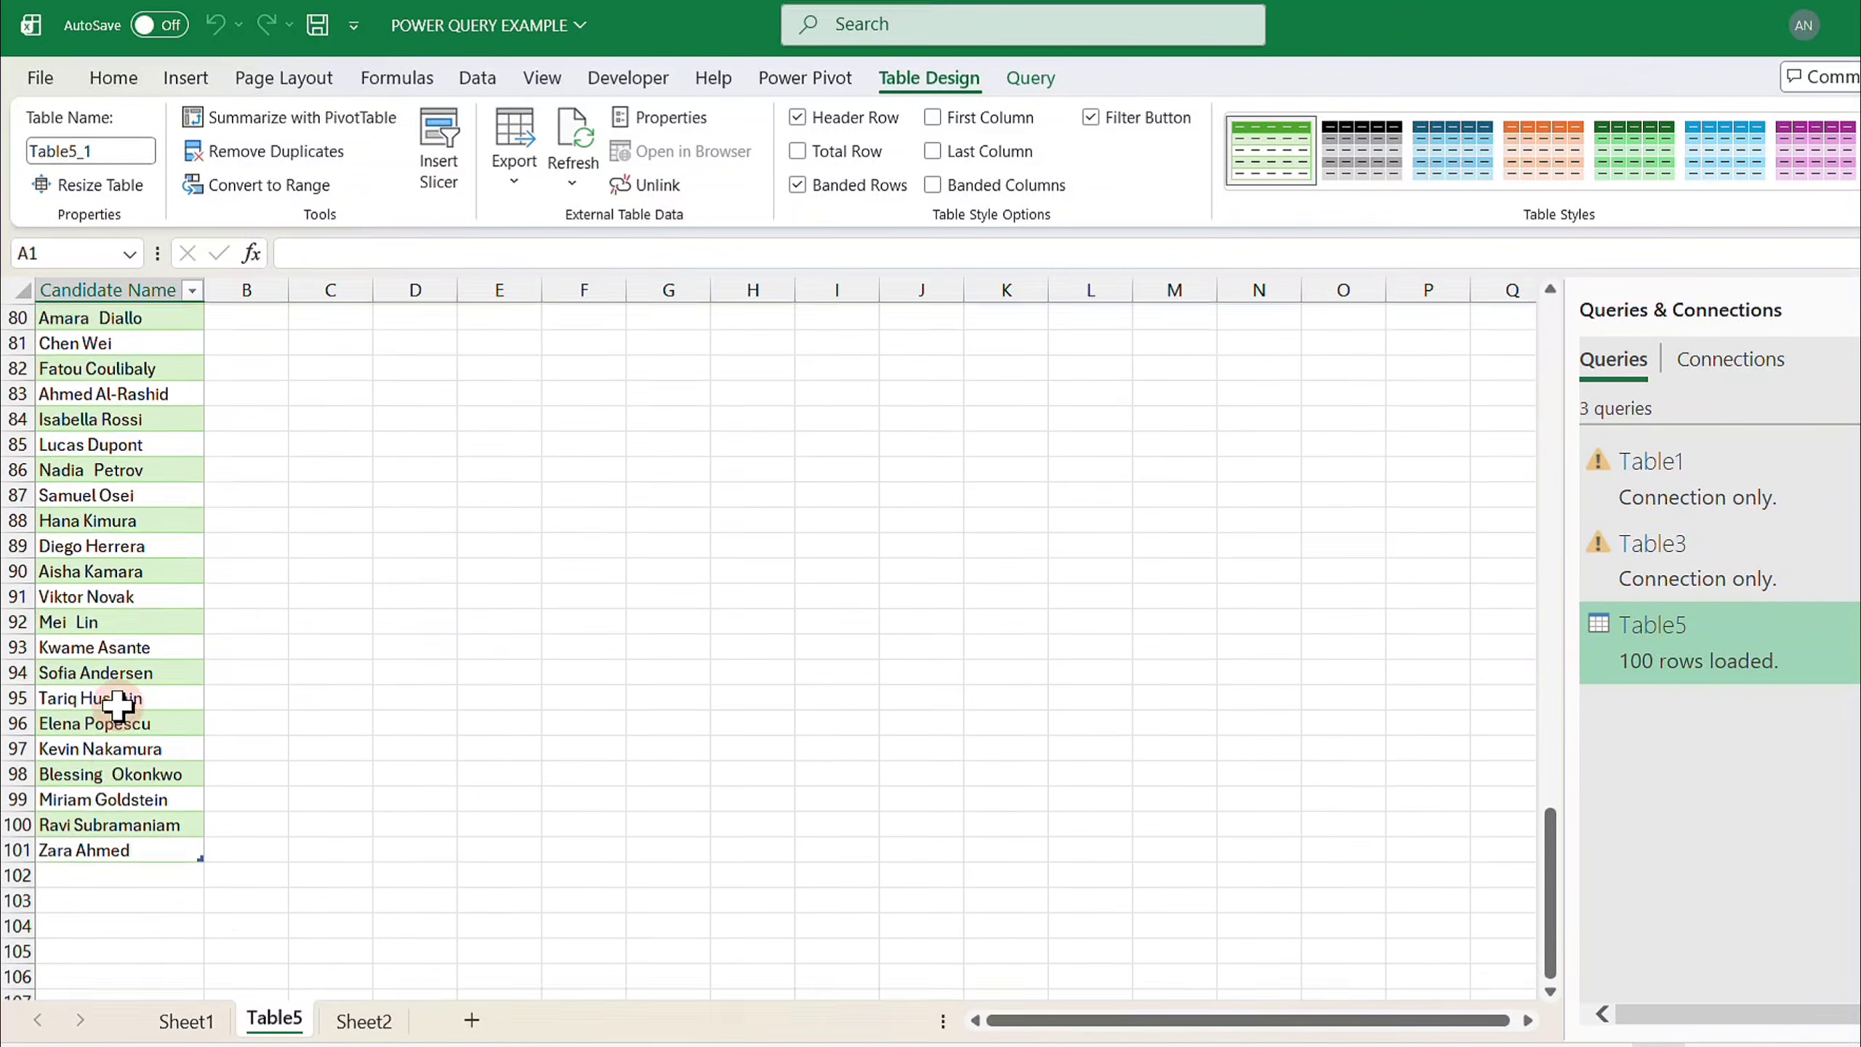
scroll(117, 705, "down", 11)
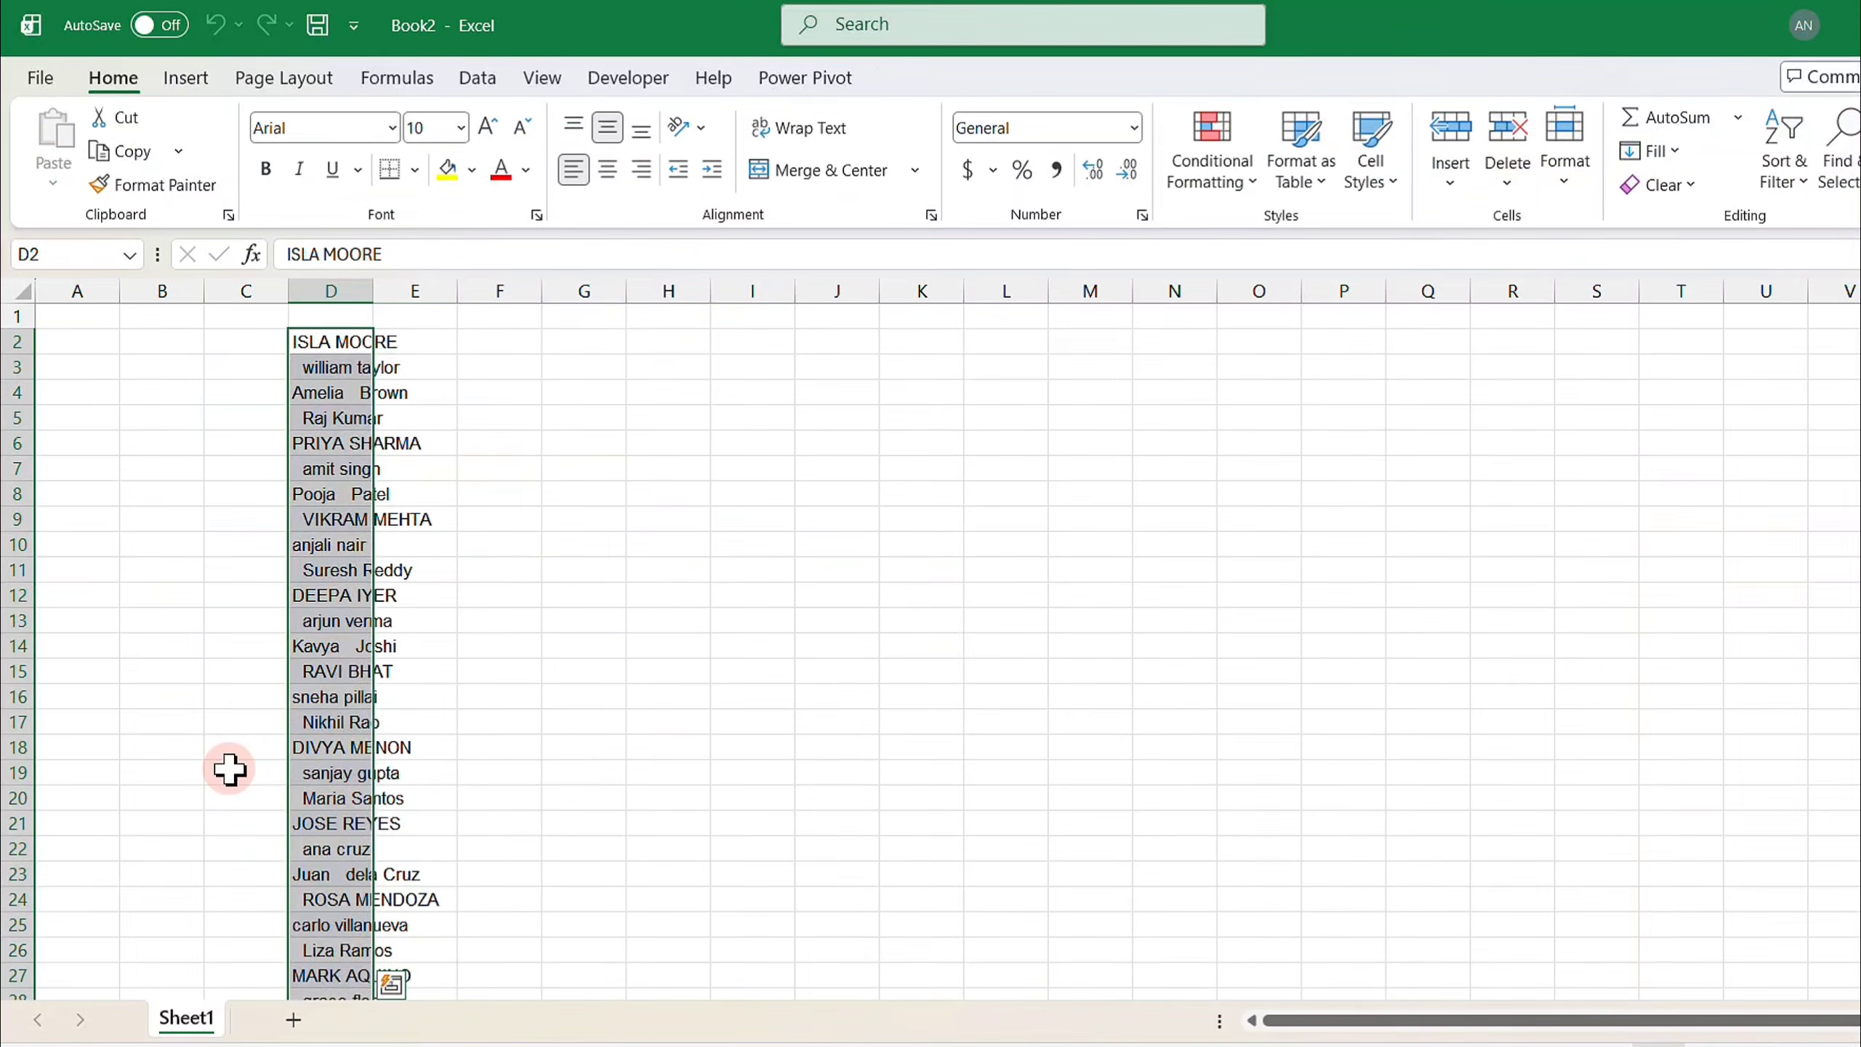
- Paste the extra candidate names into Sheet2 below the source list starting at D102
key("ctrl+c")
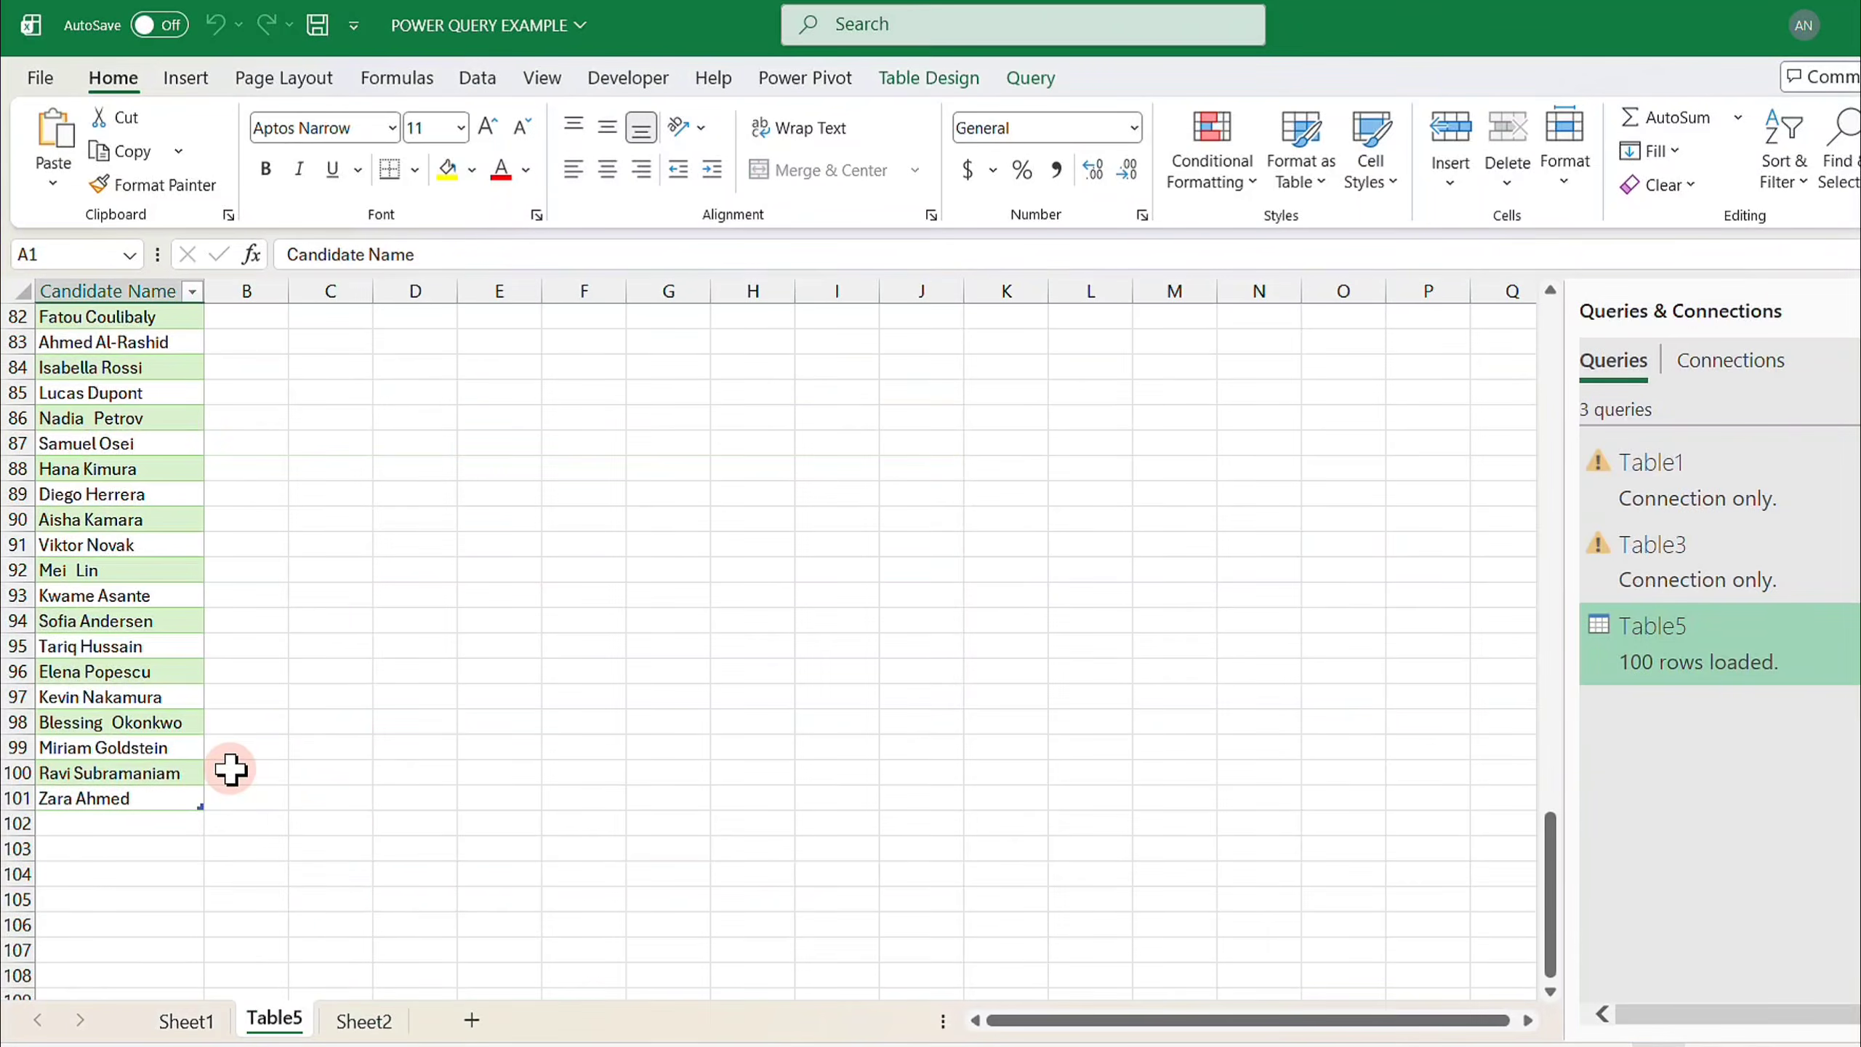
left_click(361, 1019)
key("ctrl+v")
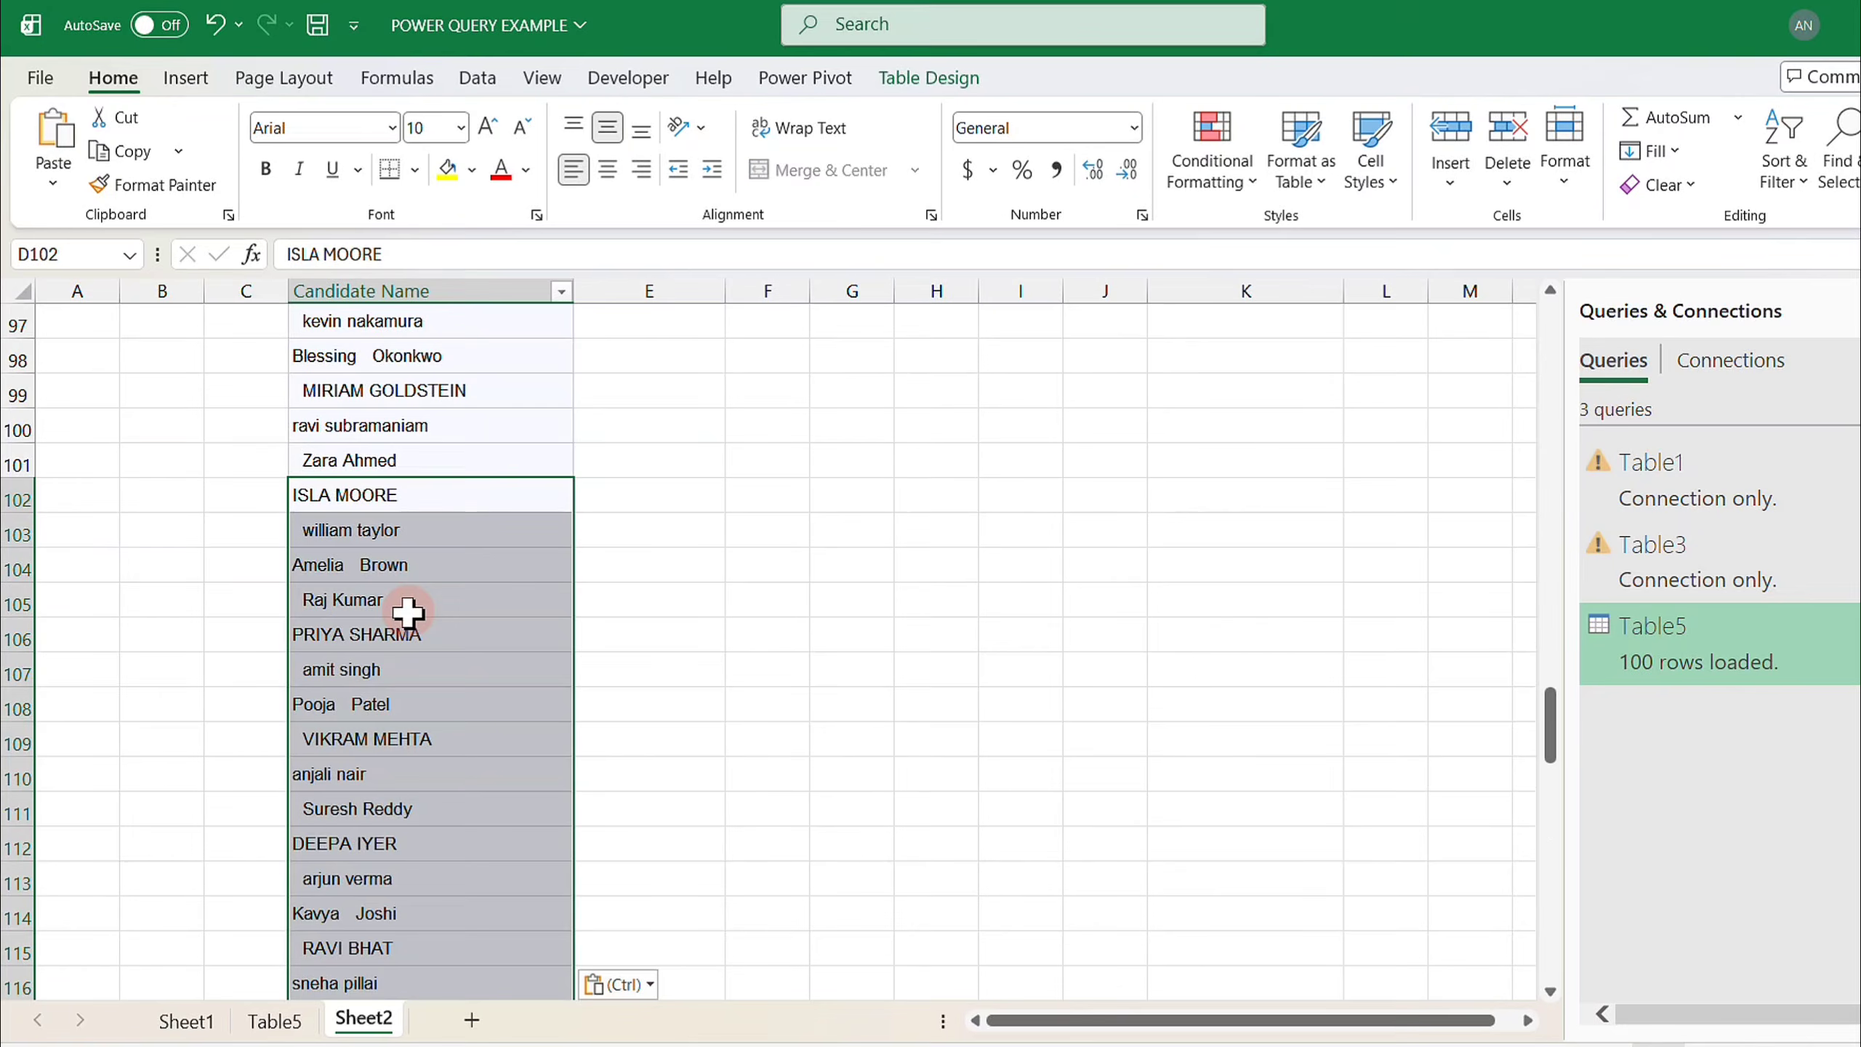
scroll(408, 612, "down", 13)
scroll(407, 608, "down", 13)
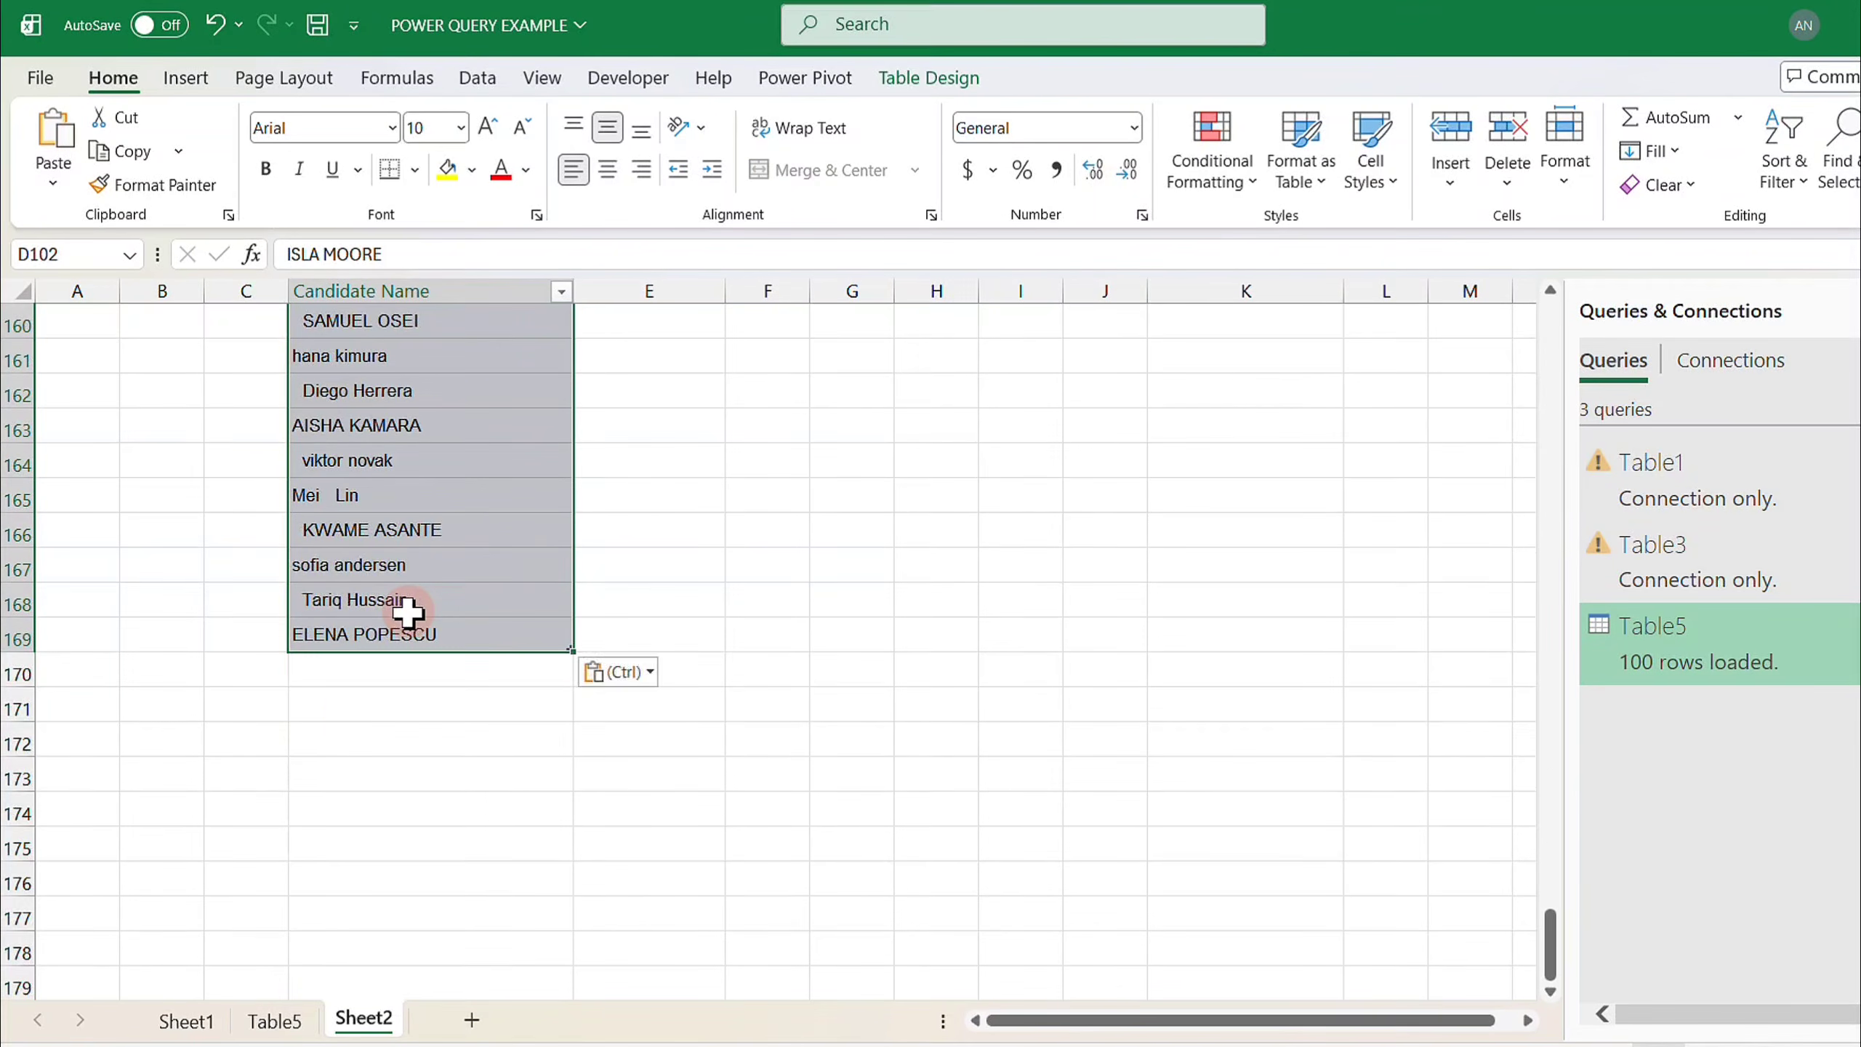
- Refresh all queries so the Table5 sheet picks up the added names, and scroll to check them
left_click(272, 1018)
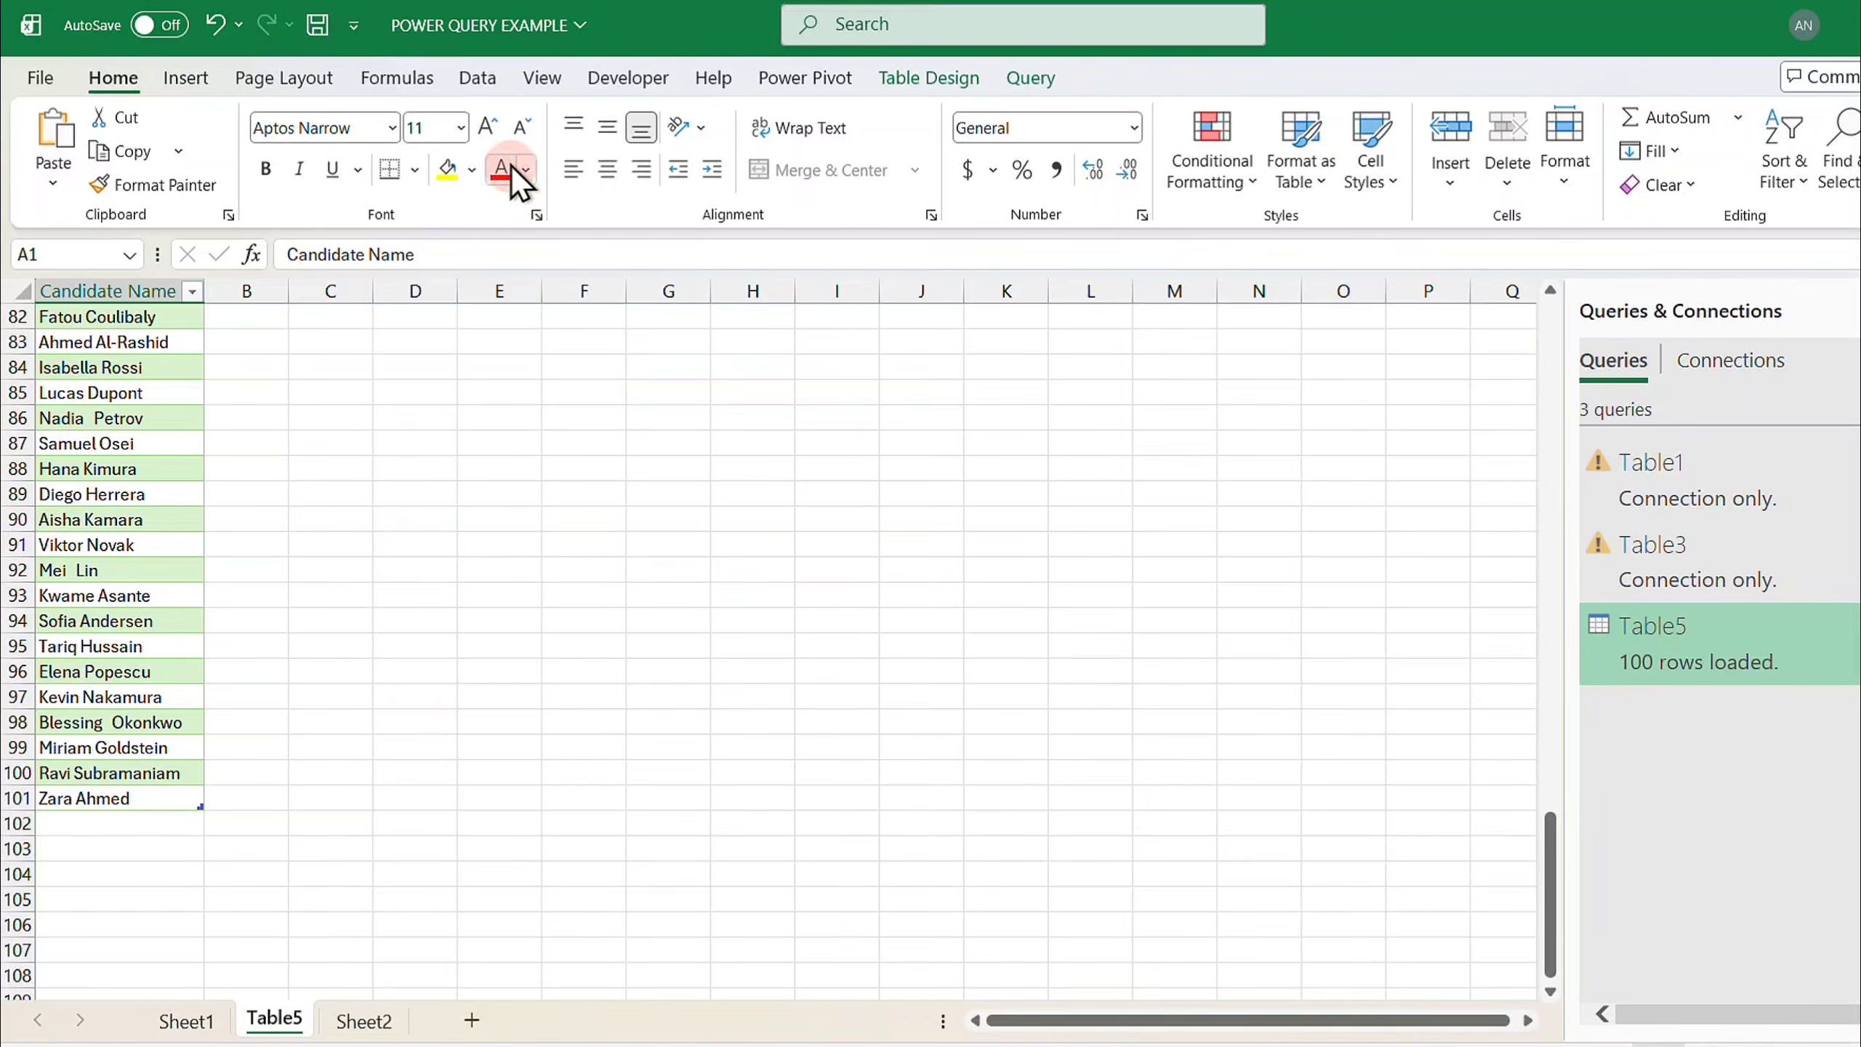
left_click(480, 80)
left_click(523, 128)
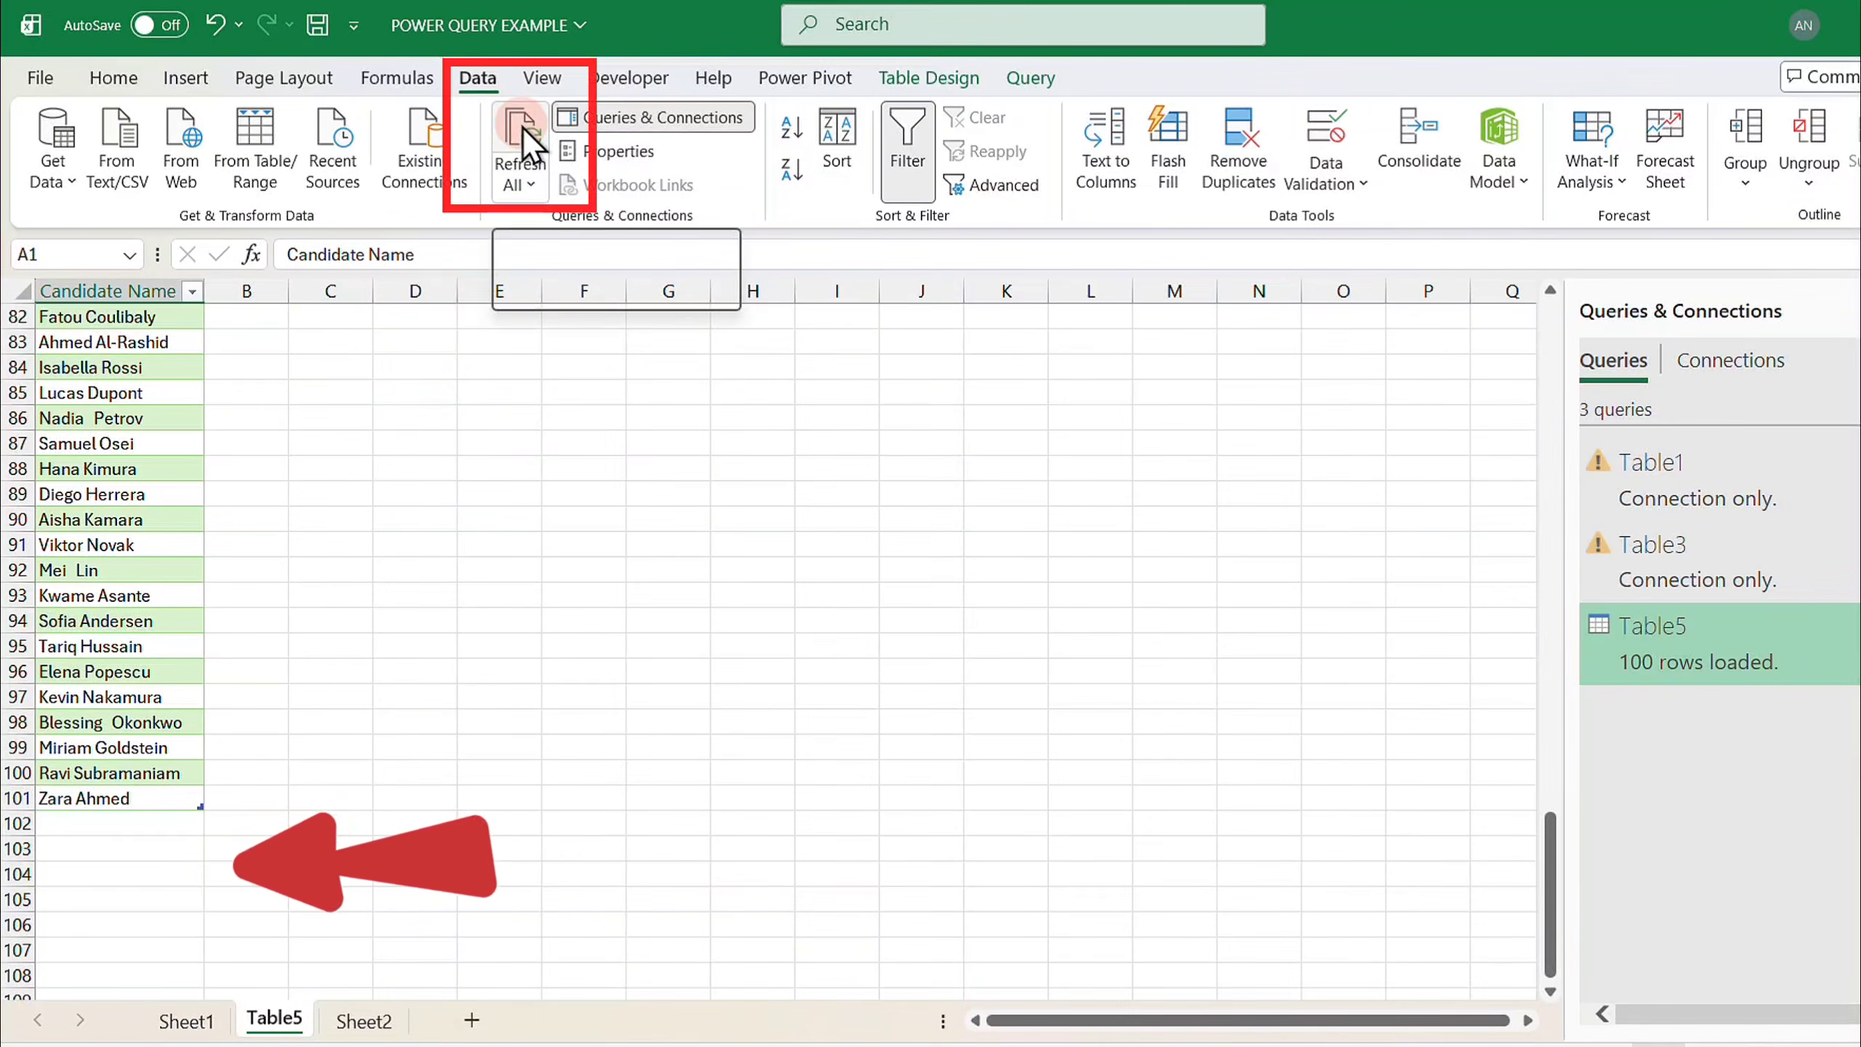
scroll(172, 792, "down", 2)
scroll(172, 792, "down", 17)
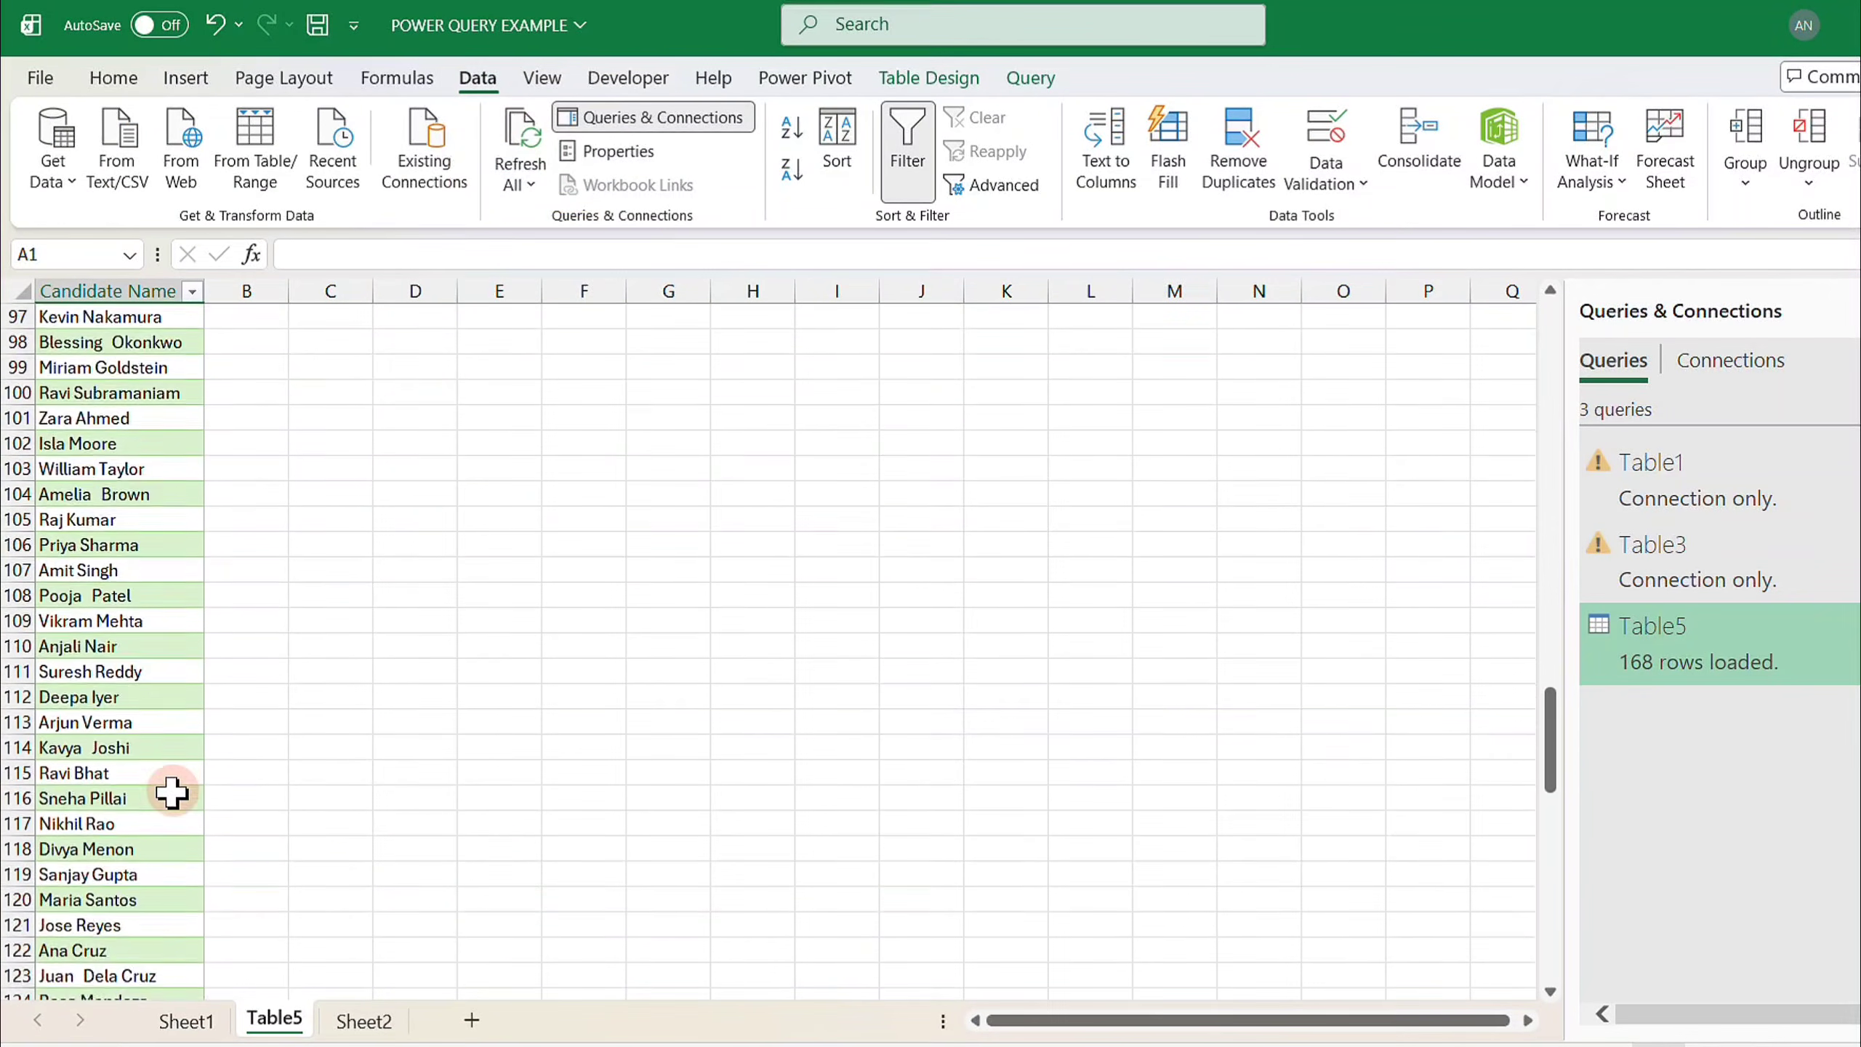
scroll(171, 792, "down", 4)
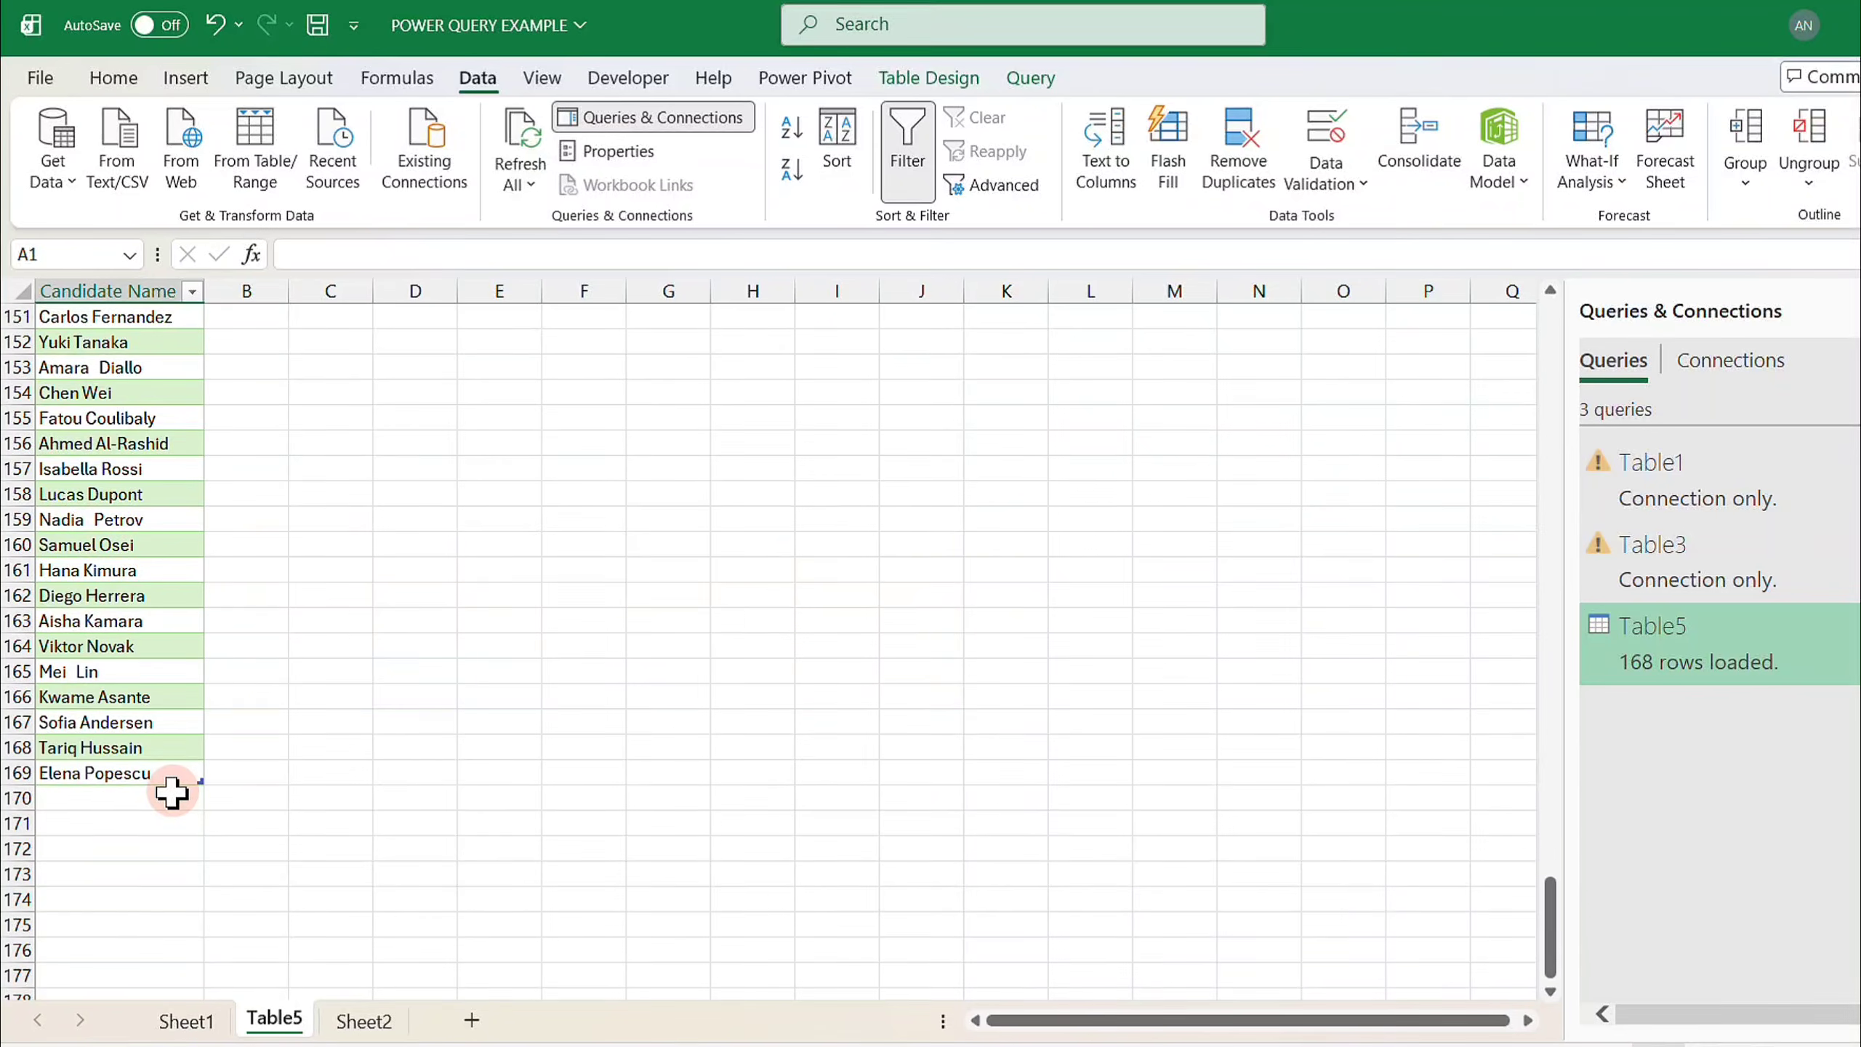
scroll(172, 792, "up", 3)
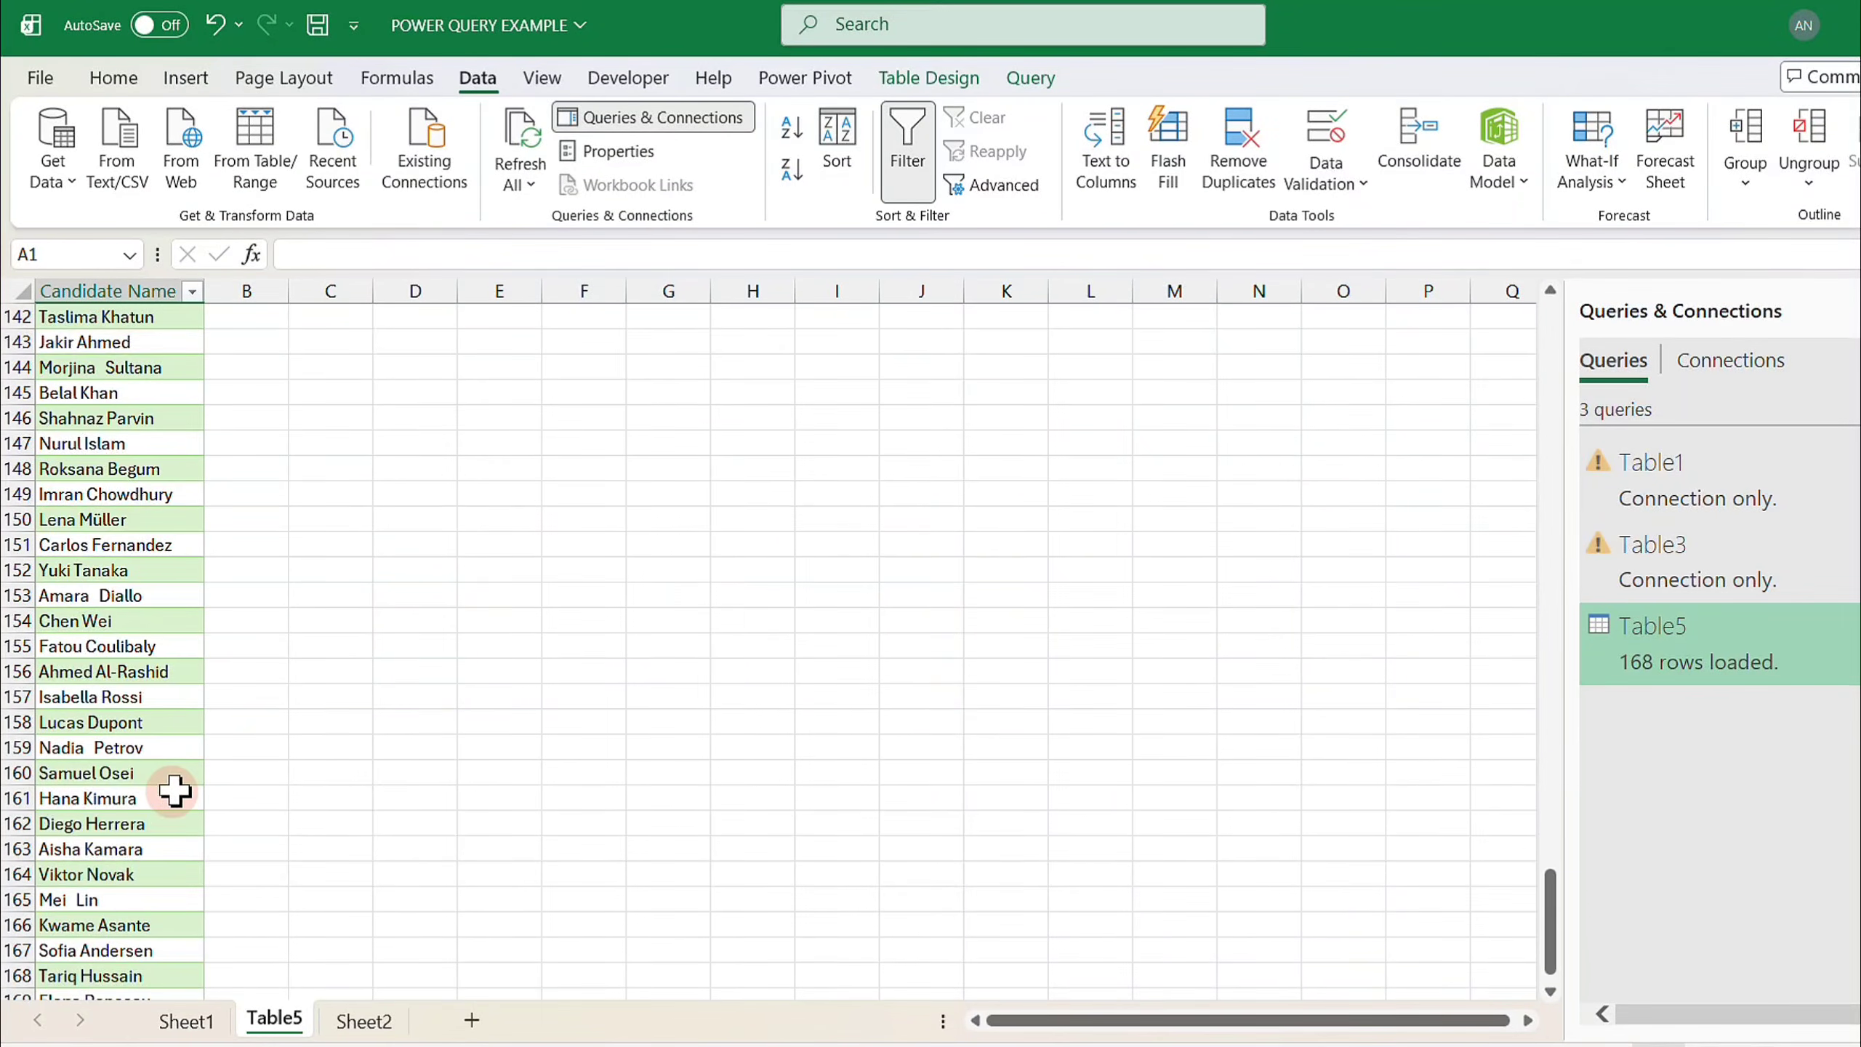
left_click(364, 594)
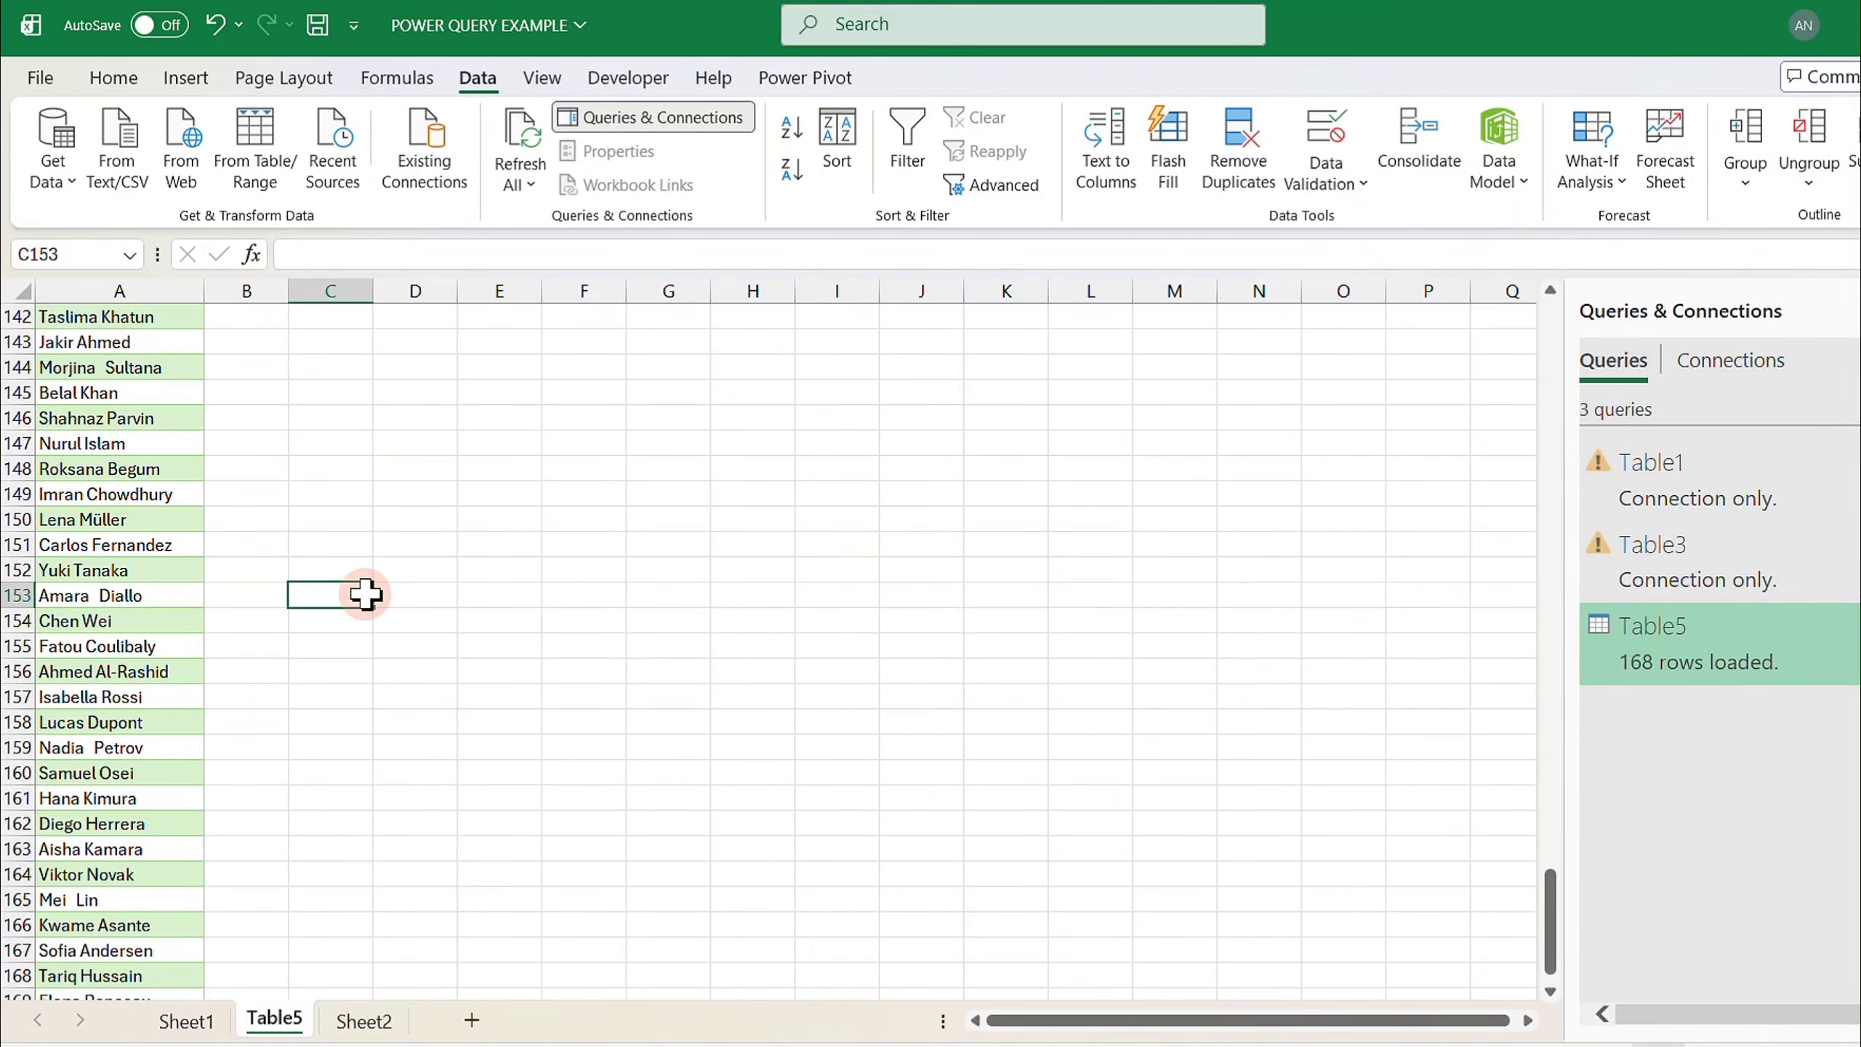
left_click(115, 76)
left_click(497, 514)
scroll(497, 513, "up", 20)
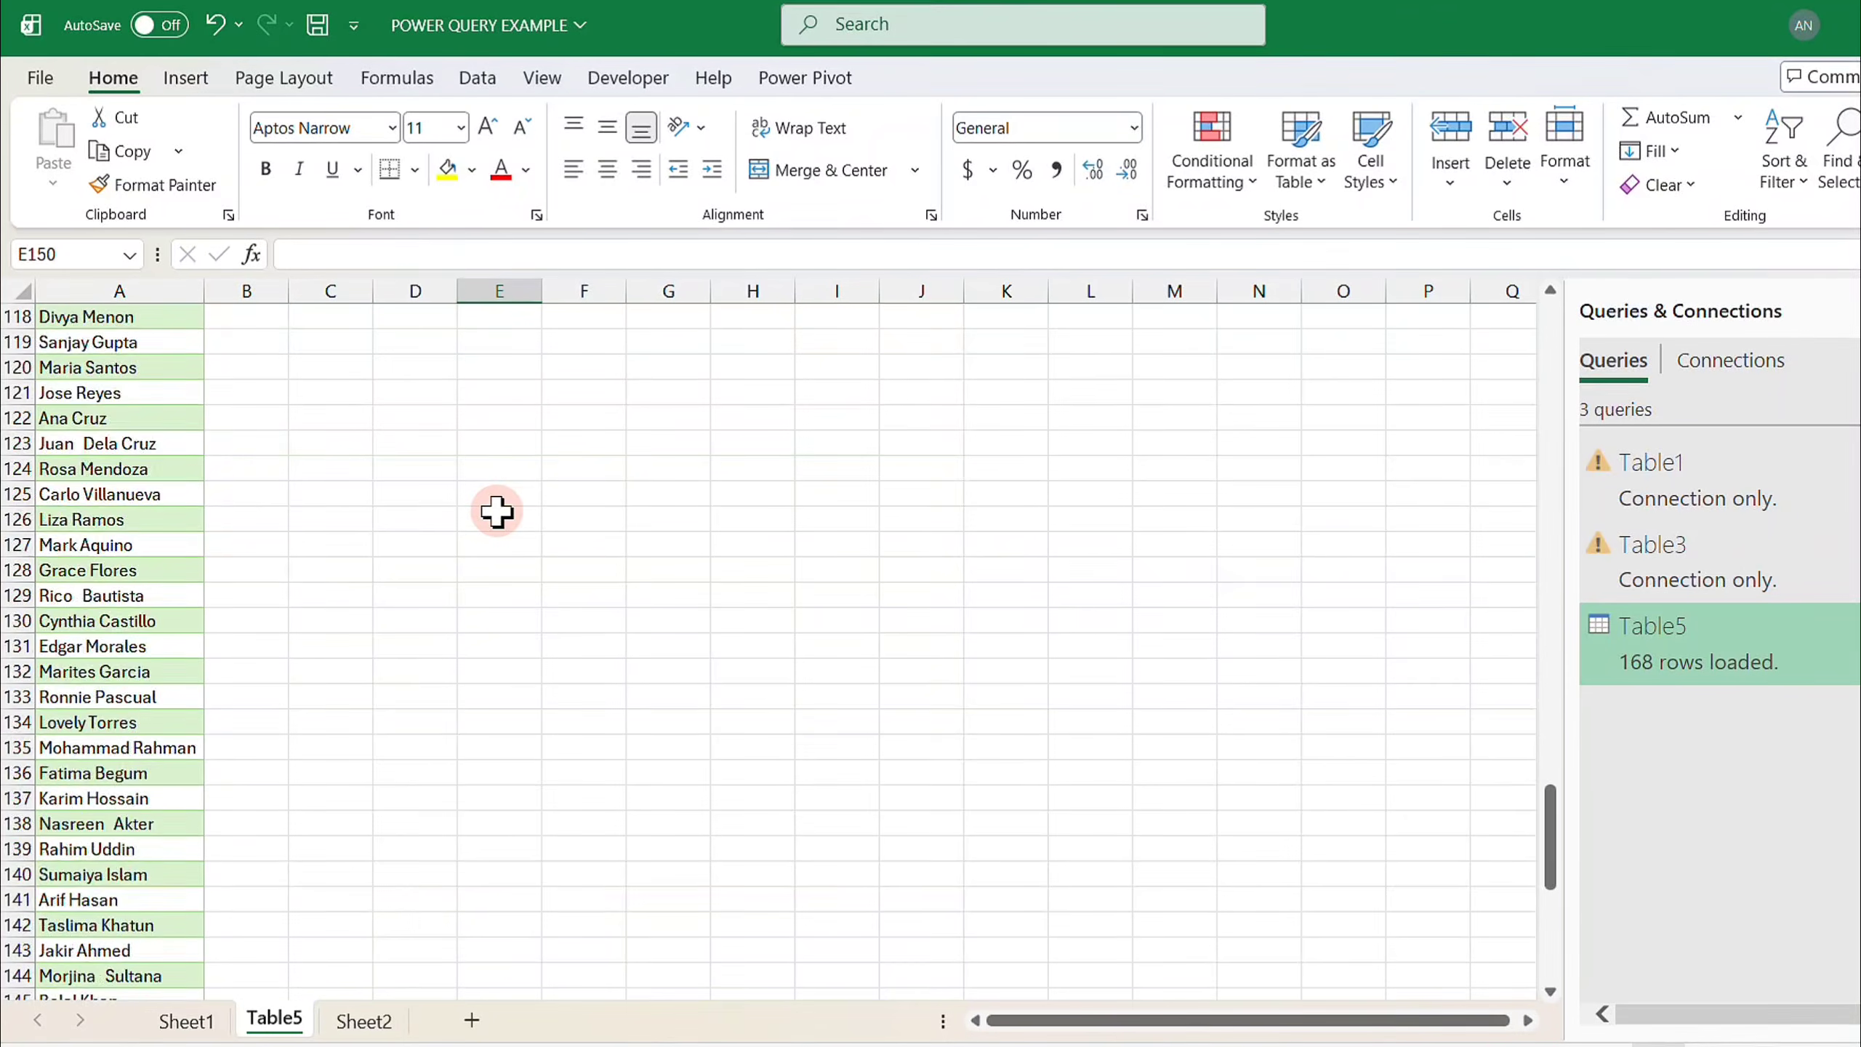
scroll(497, 513, "up", 17)
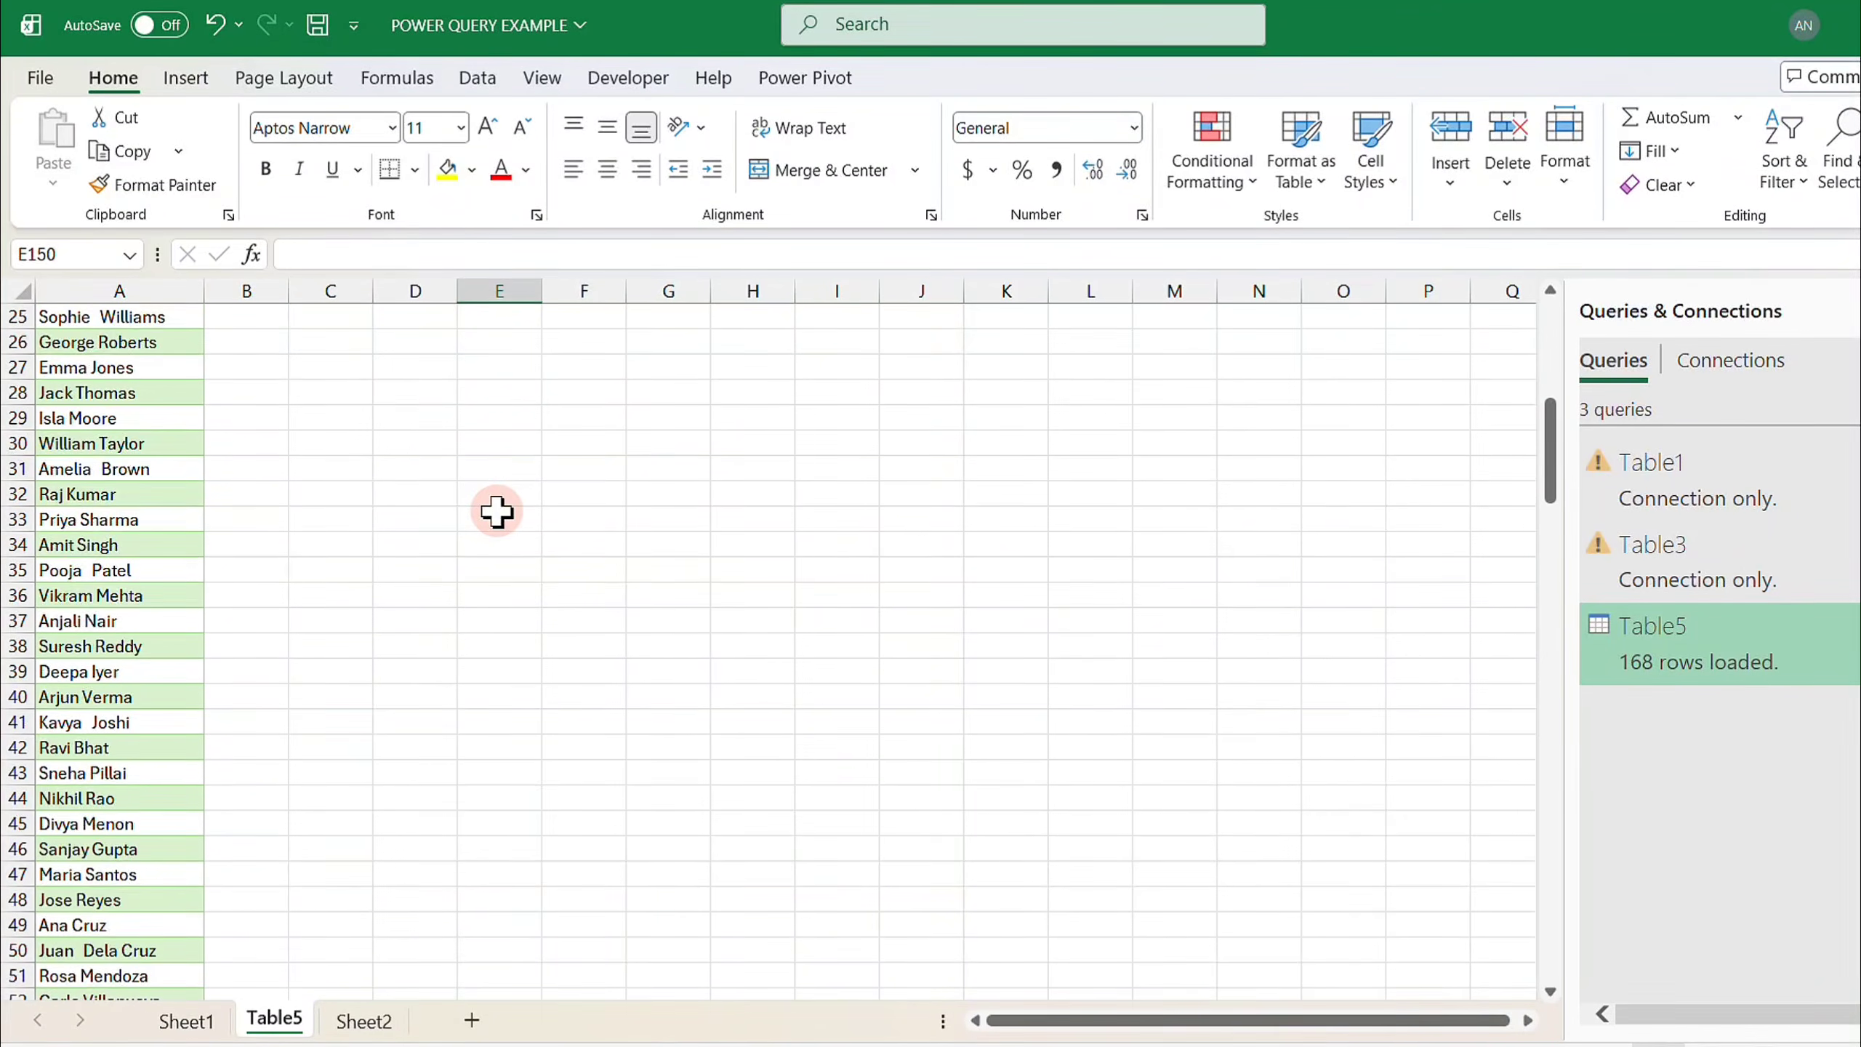
scroll(496, 512, "up", 8)
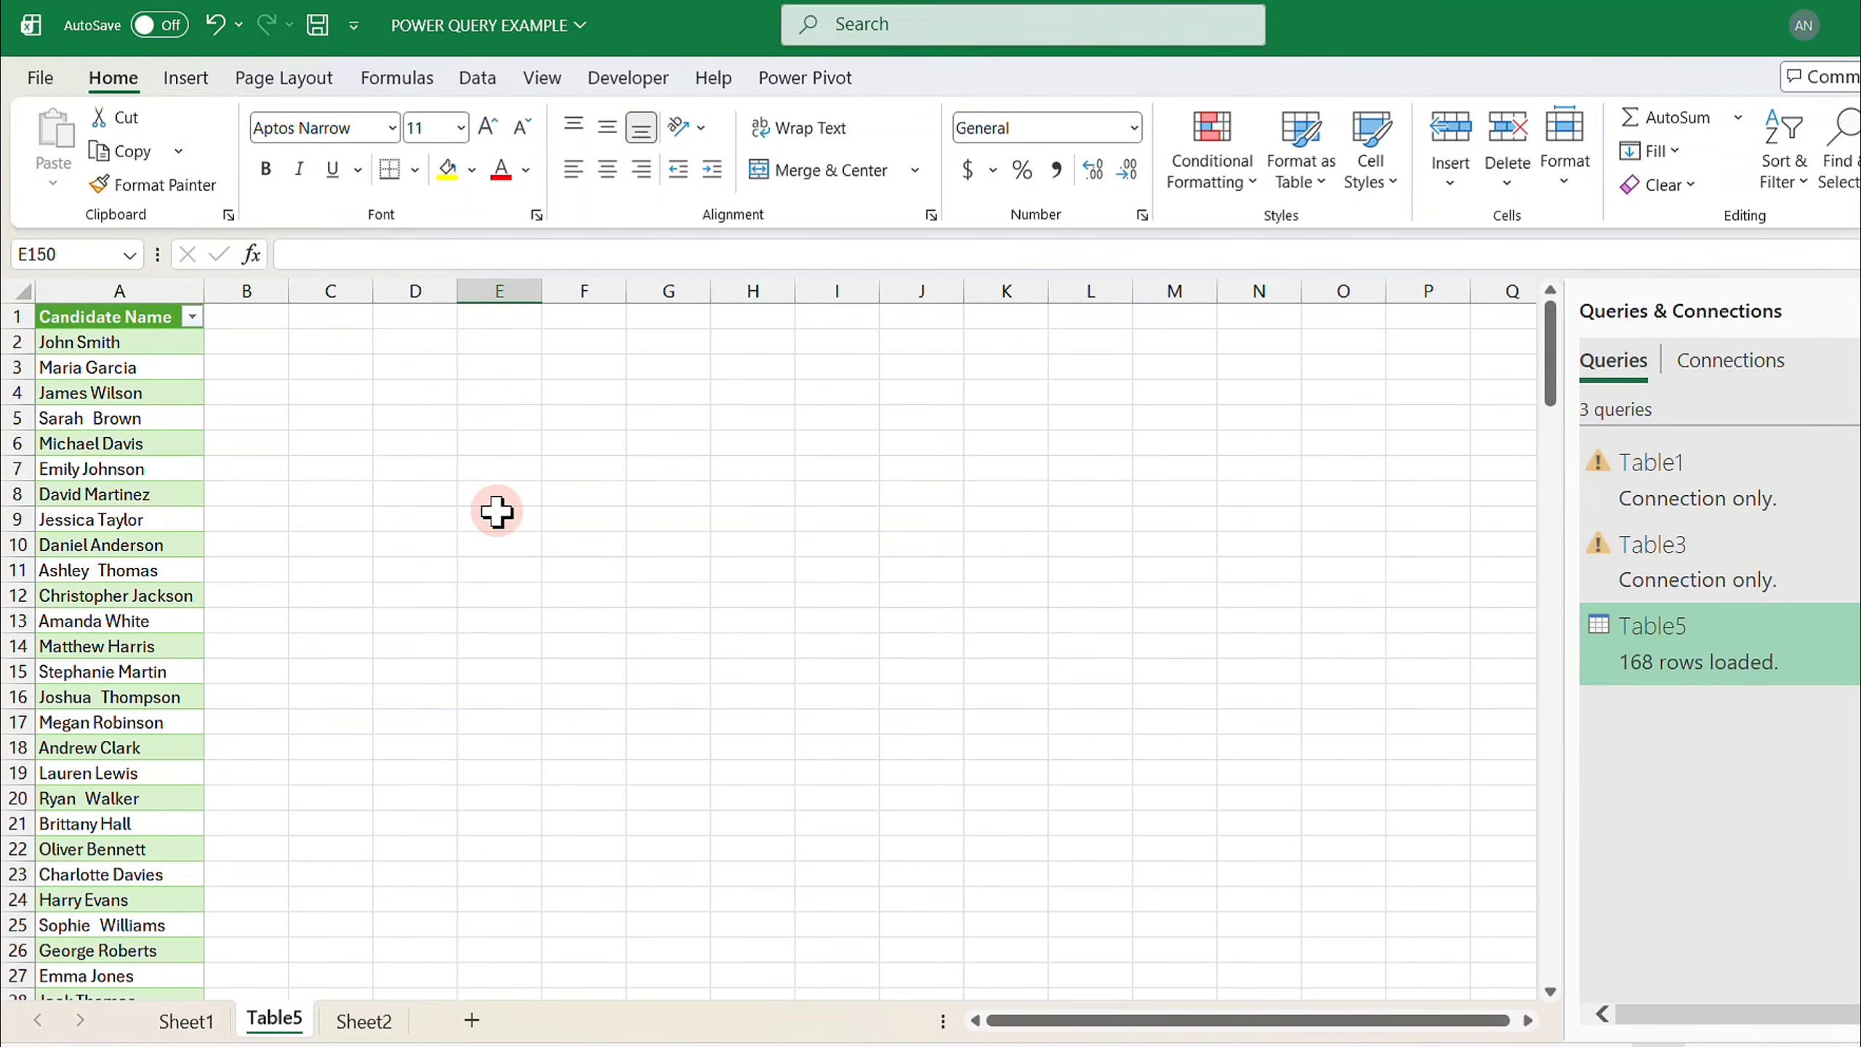